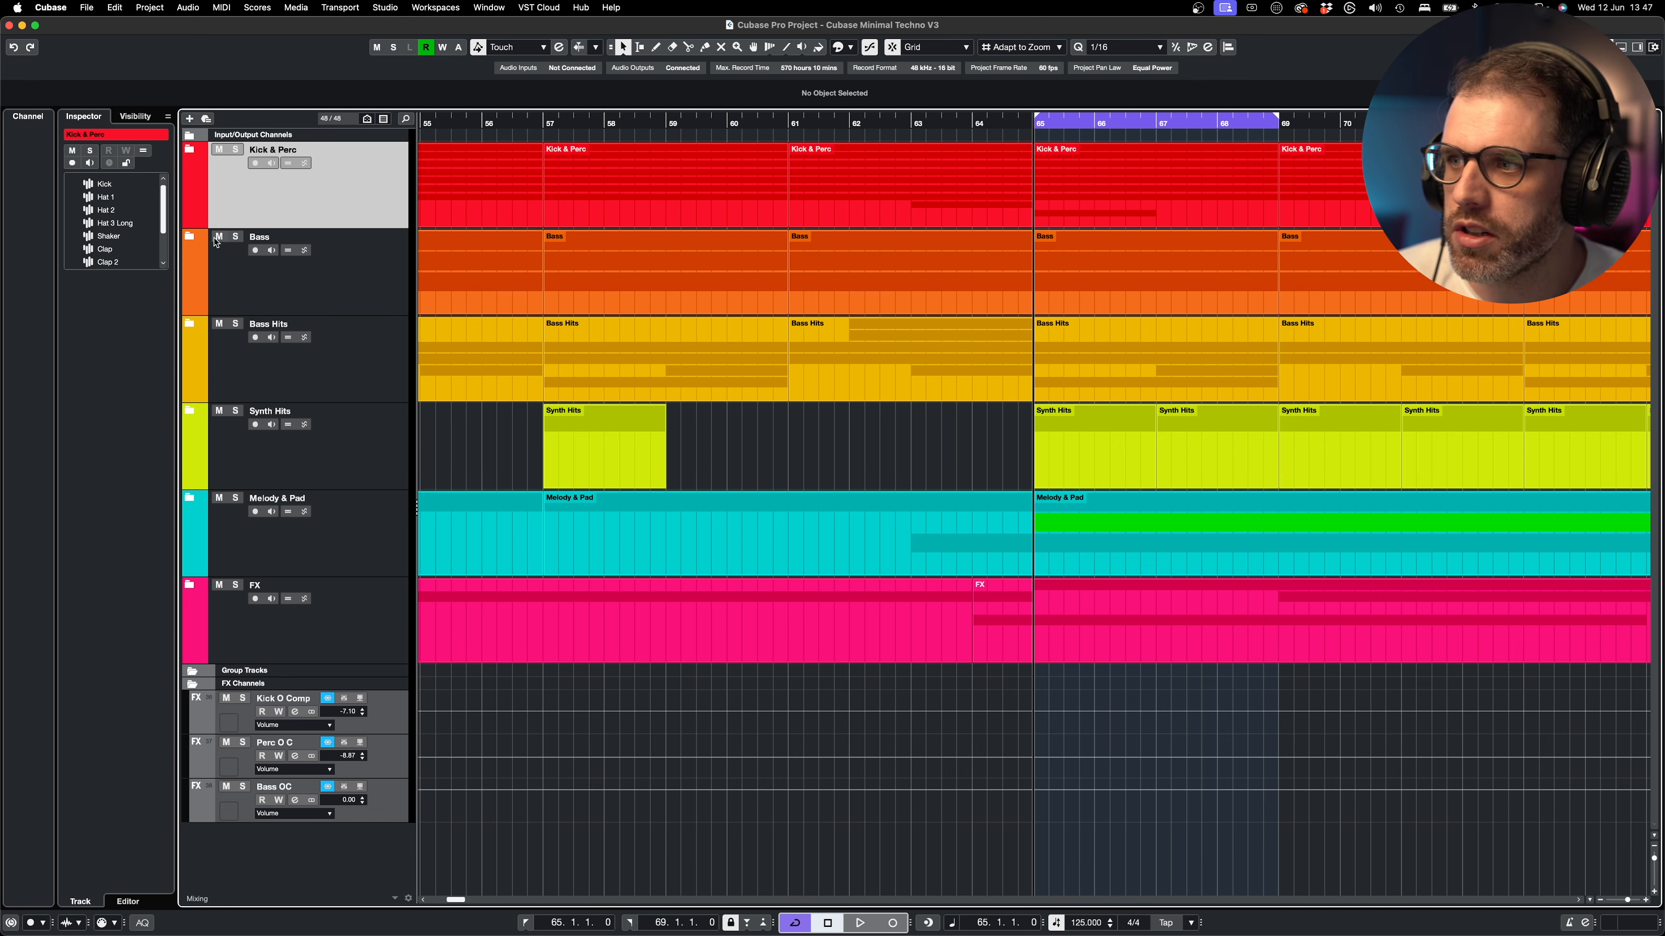
- Expand the Bass folder and select the Grunge, LOW SQ and SQ Presence parts at bar 65, first together and then one by one
{"action": "left_click", "coordinate": [189, 237]}
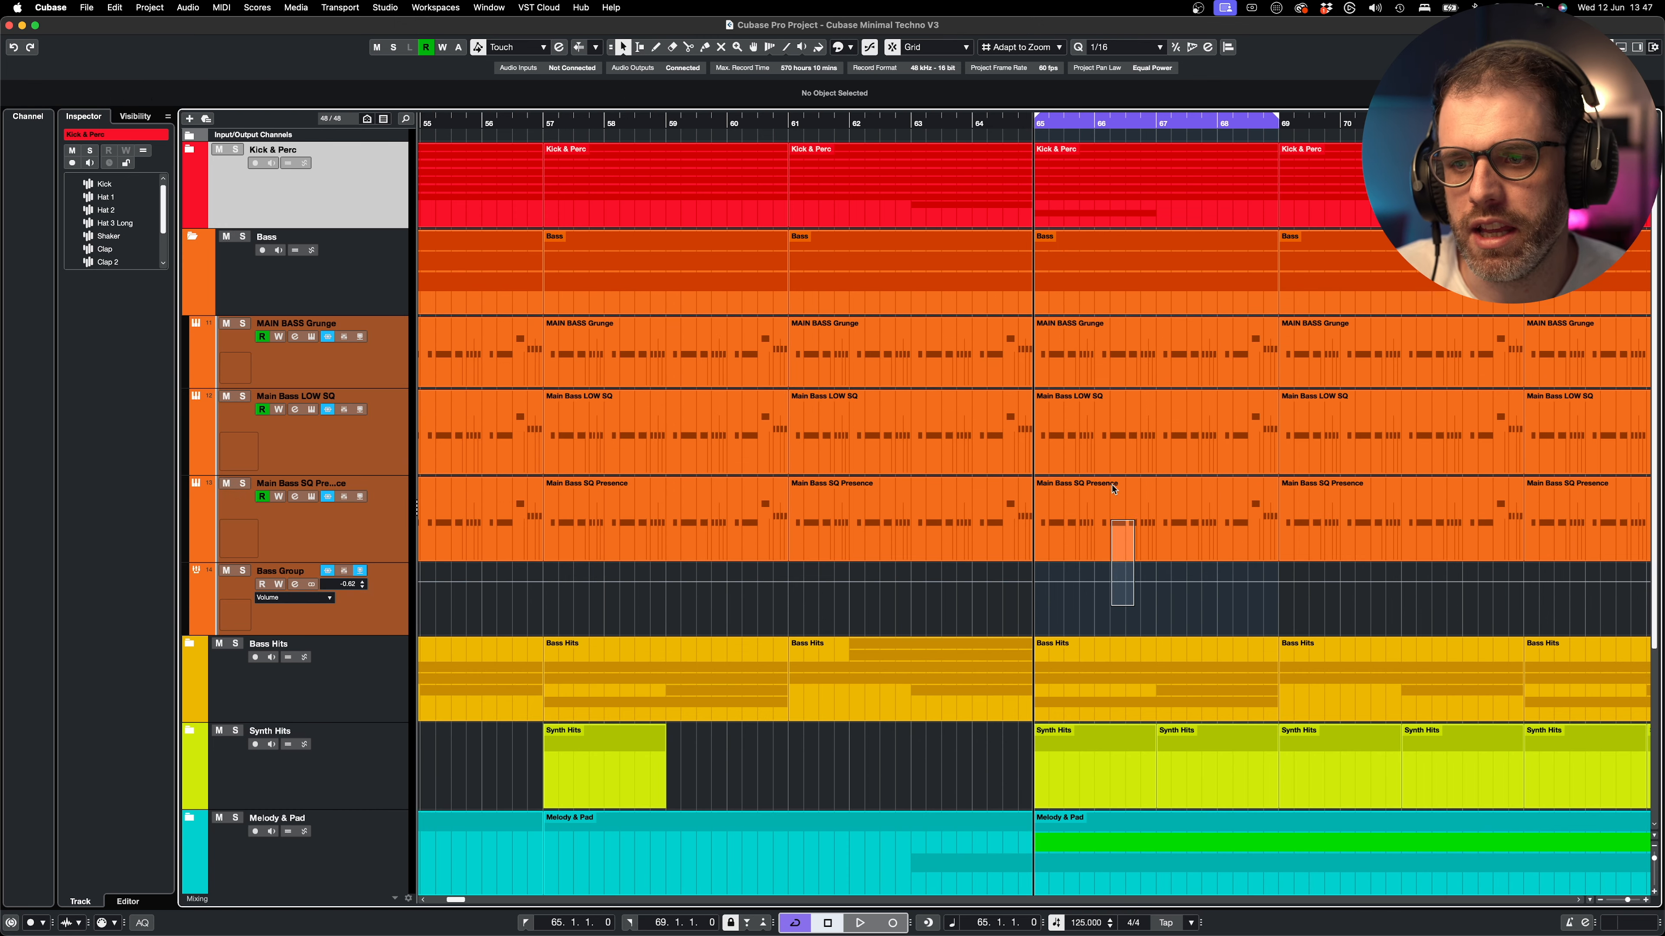
{"action": "left_click_drag", "start_coordinate": [1113, 489], "coordinate": [1117, 354]}
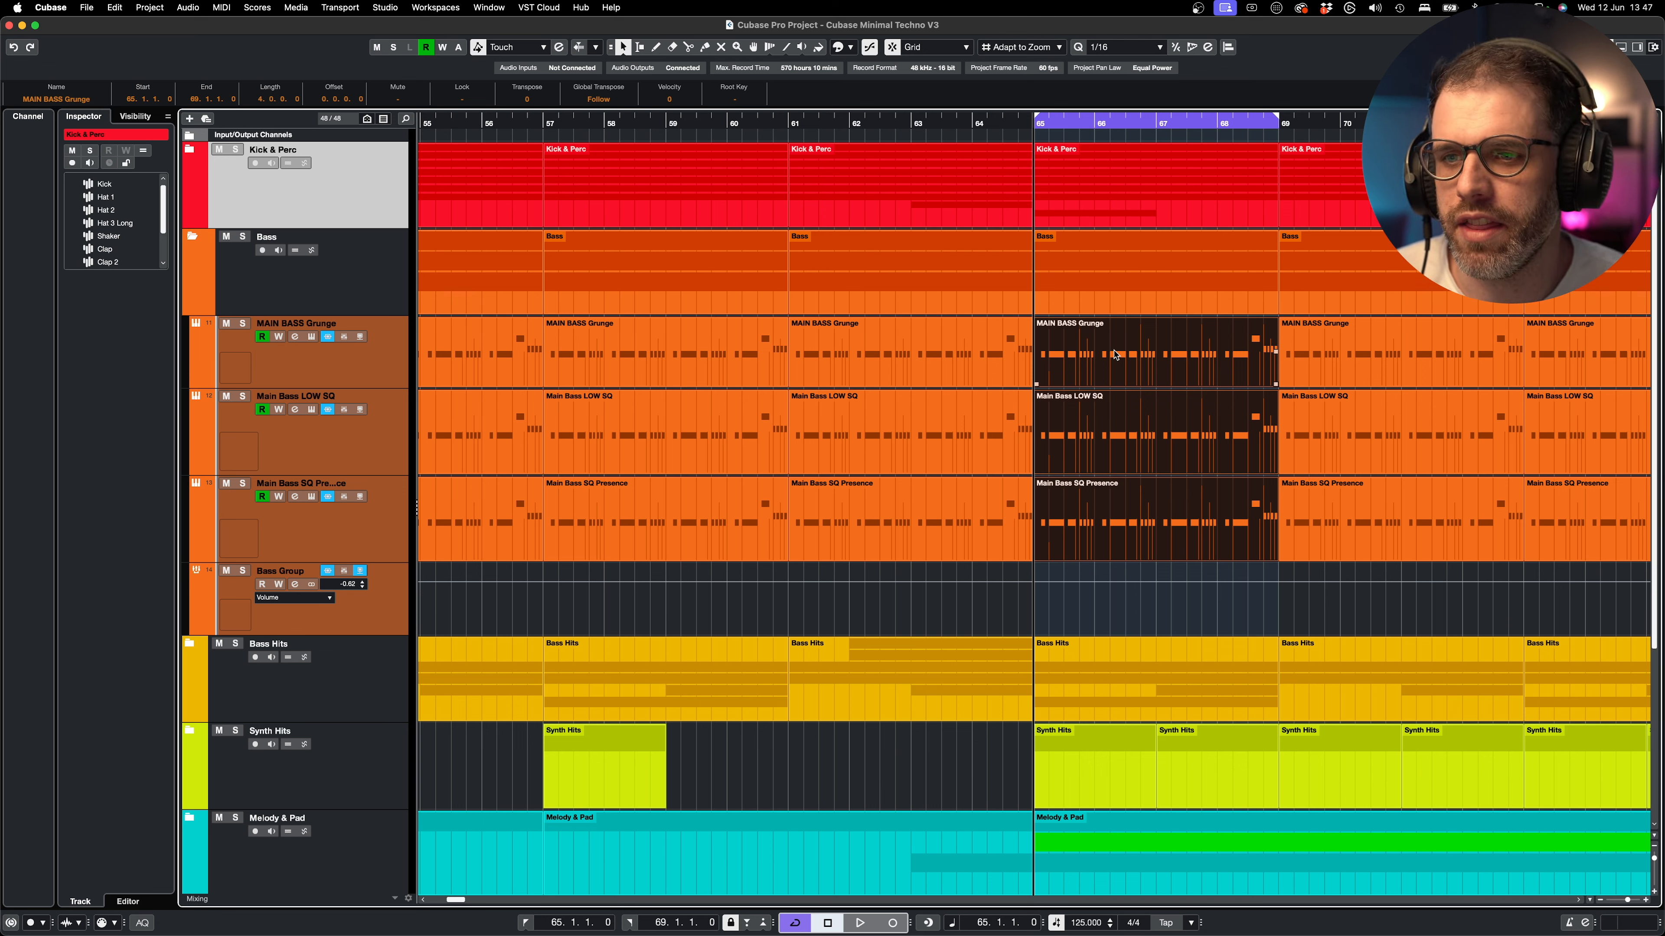
{"action": "left_click", "coordinate": [1180, 622]}
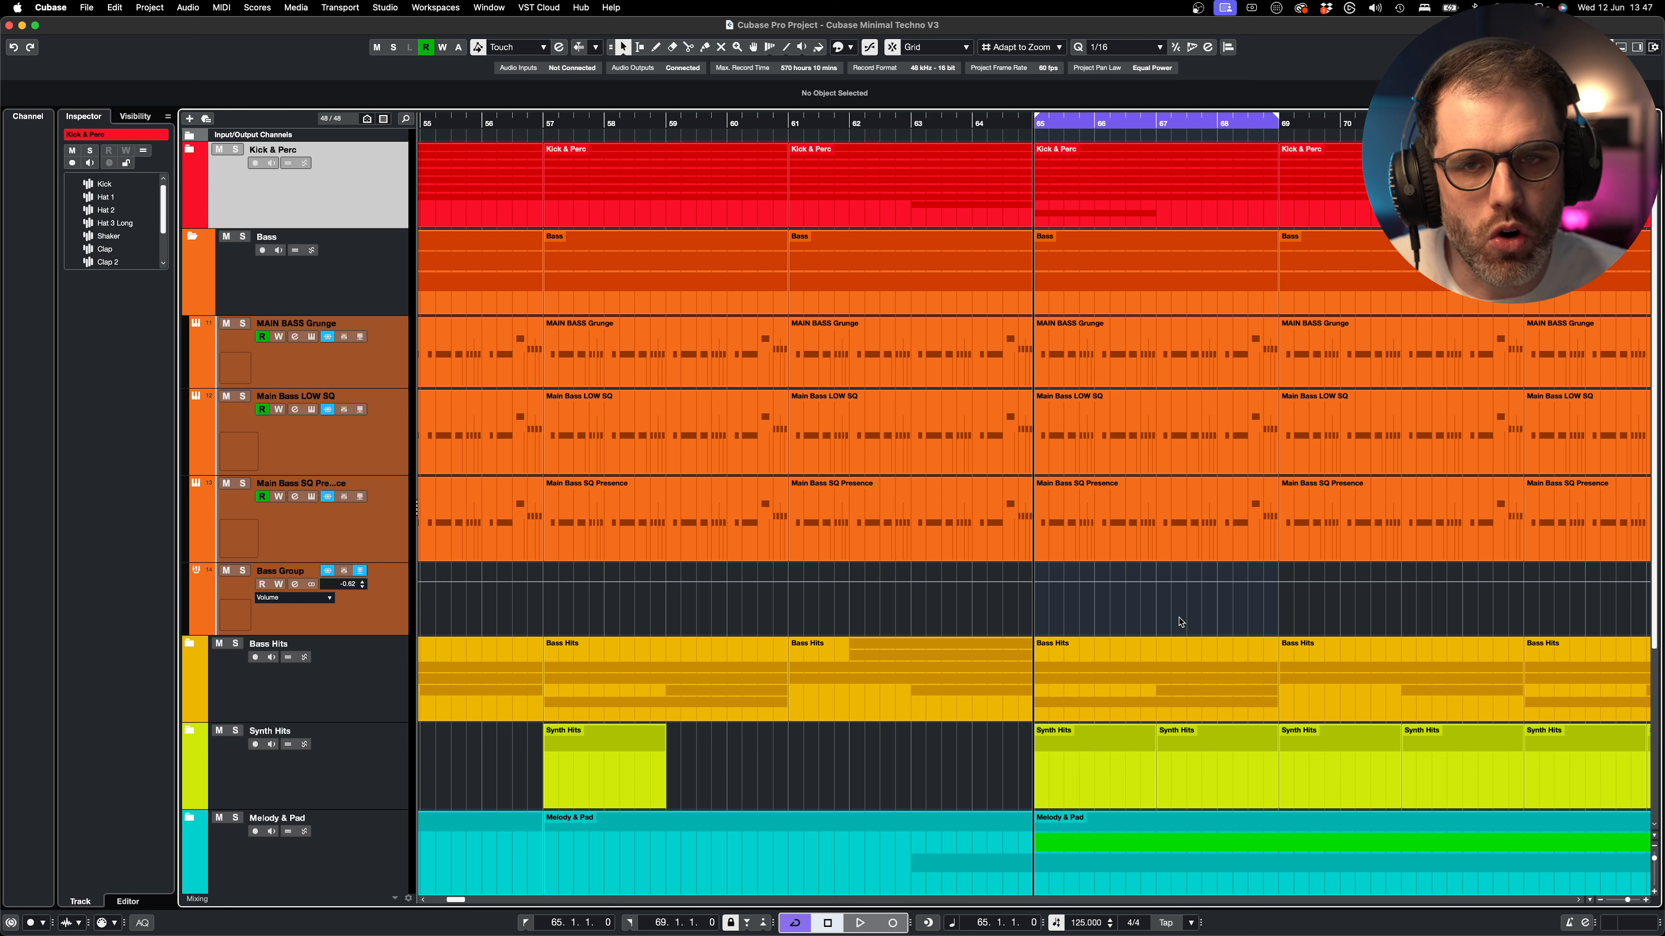
{"action": "left_click", "coordinate": [1128, 352]}
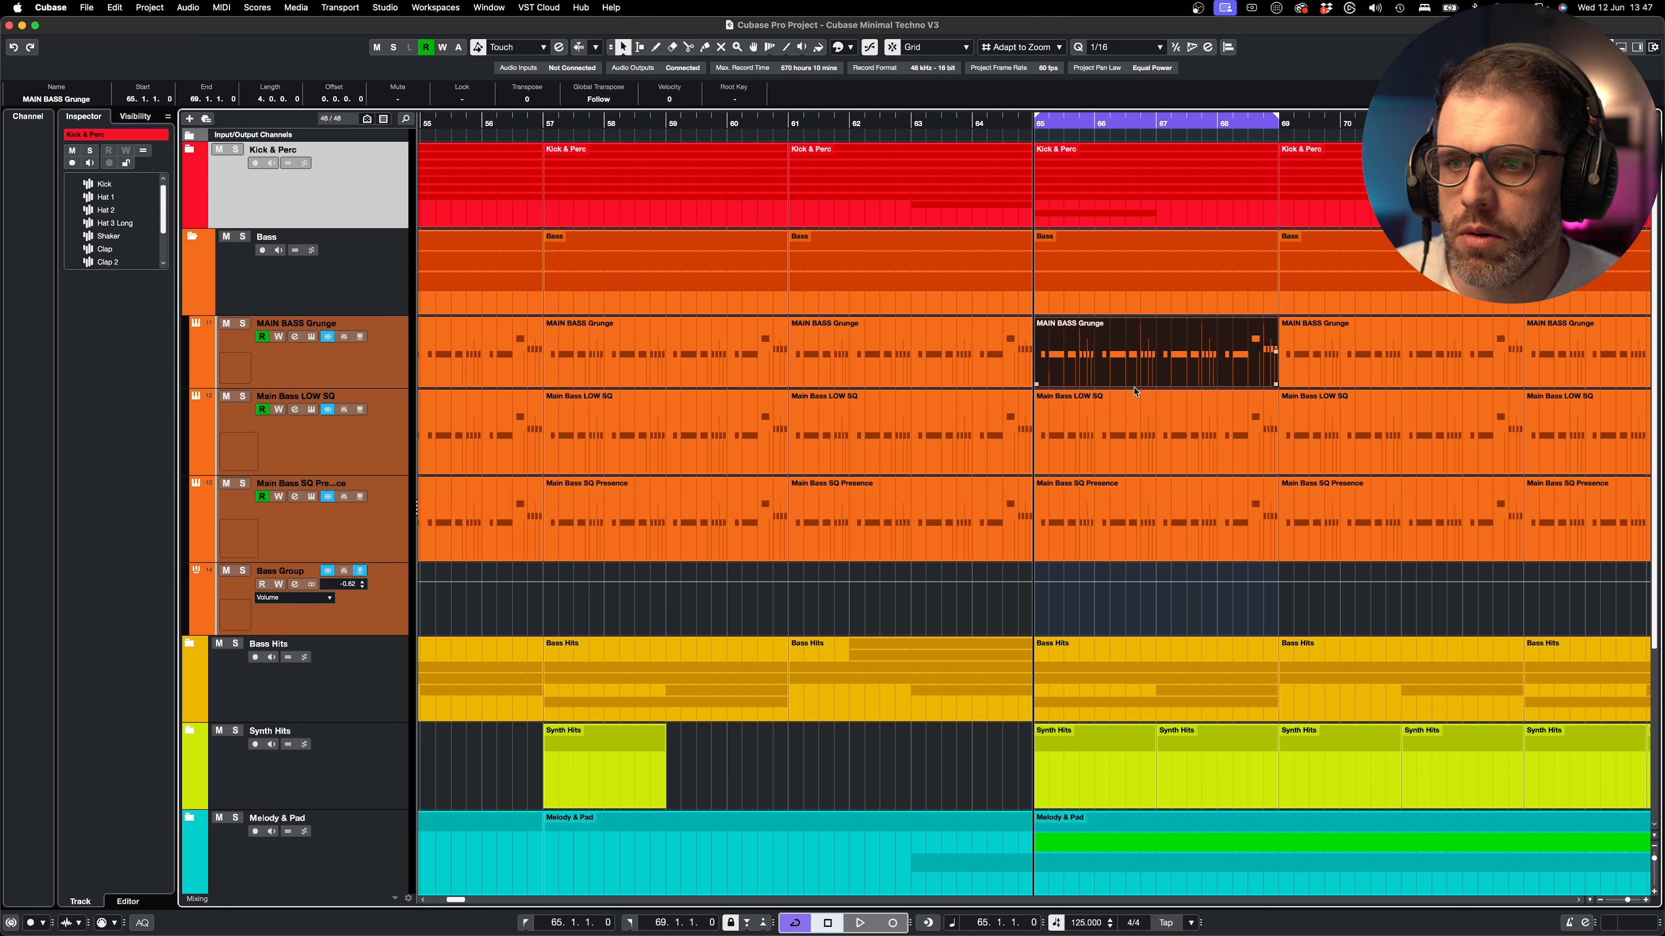
{"action": "left_click", "coordinate": [1142, 446]}
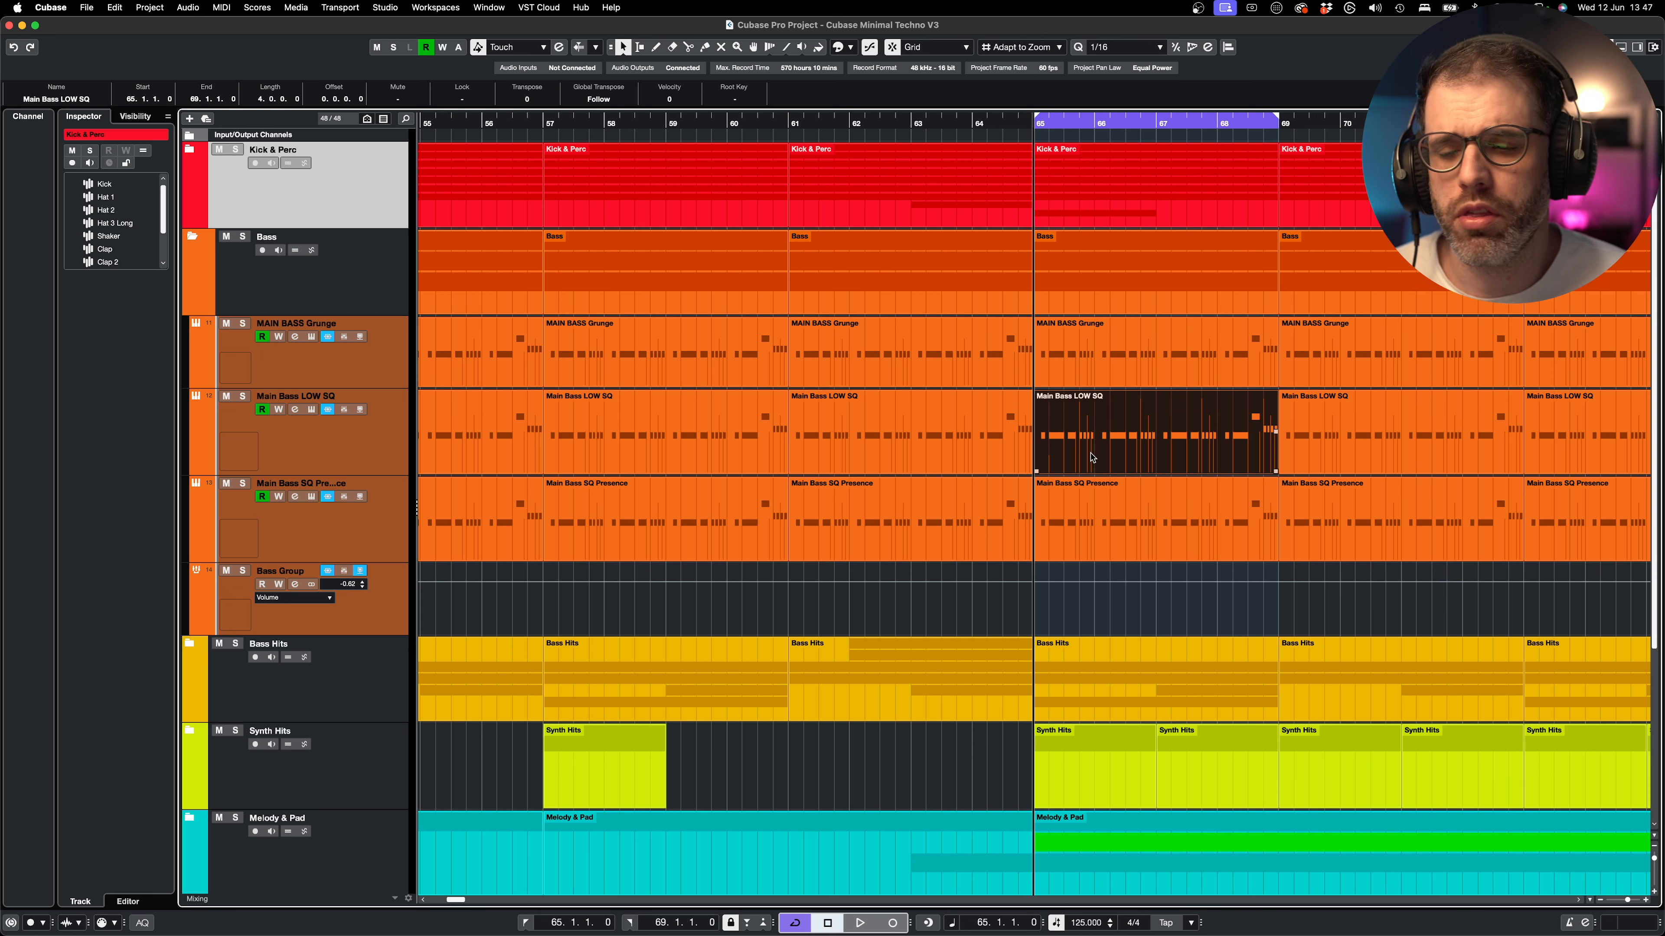
{"action": "left_click", "coordinate": [1096, 511]}
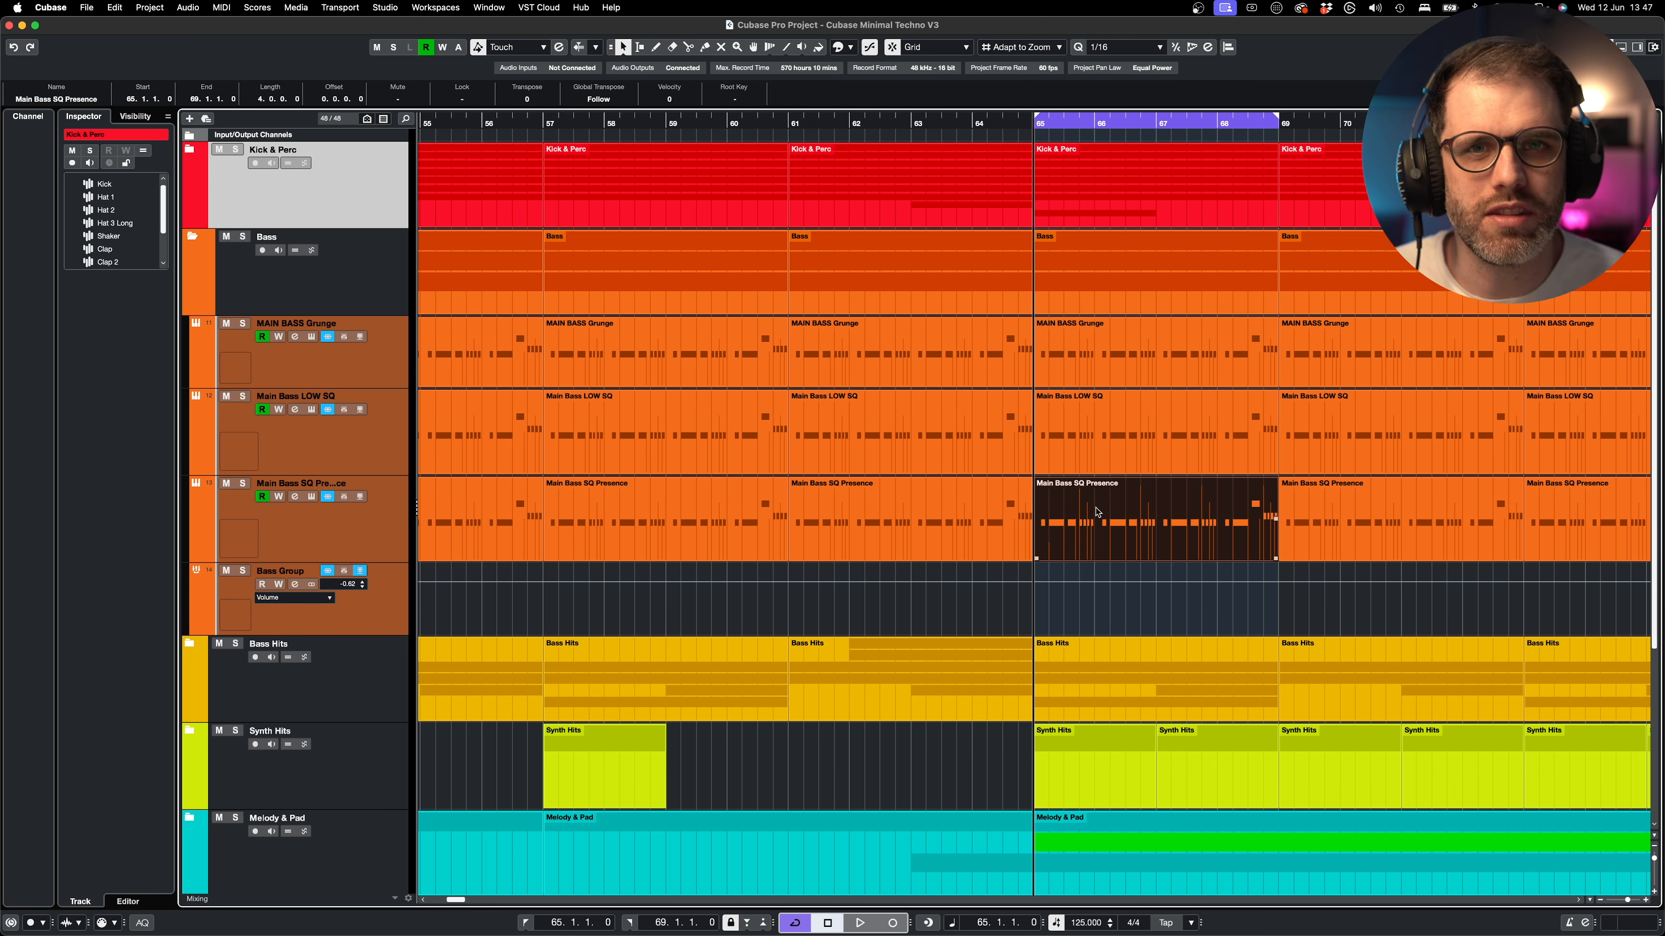
- Bypass the VST Bass Amp insert on the MAIN BASS Grunge track and solo that track
{"action": "left_click", "coordinate": [402, 376]}
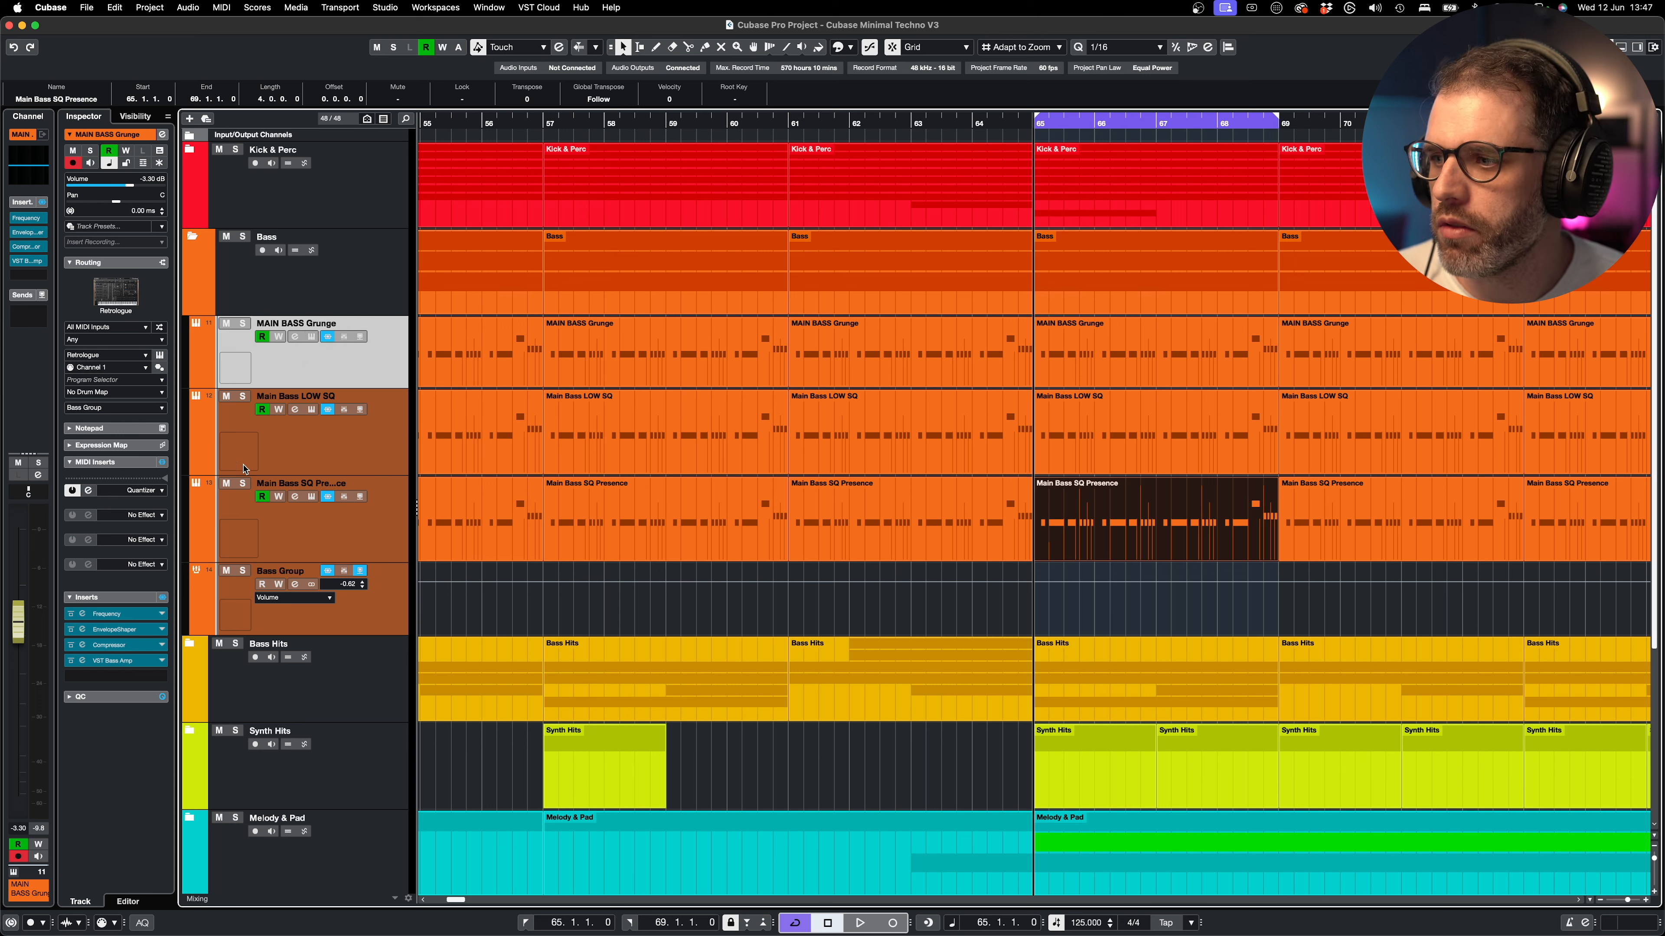
{"action": "left_click", "coordinate": [71, 661]}
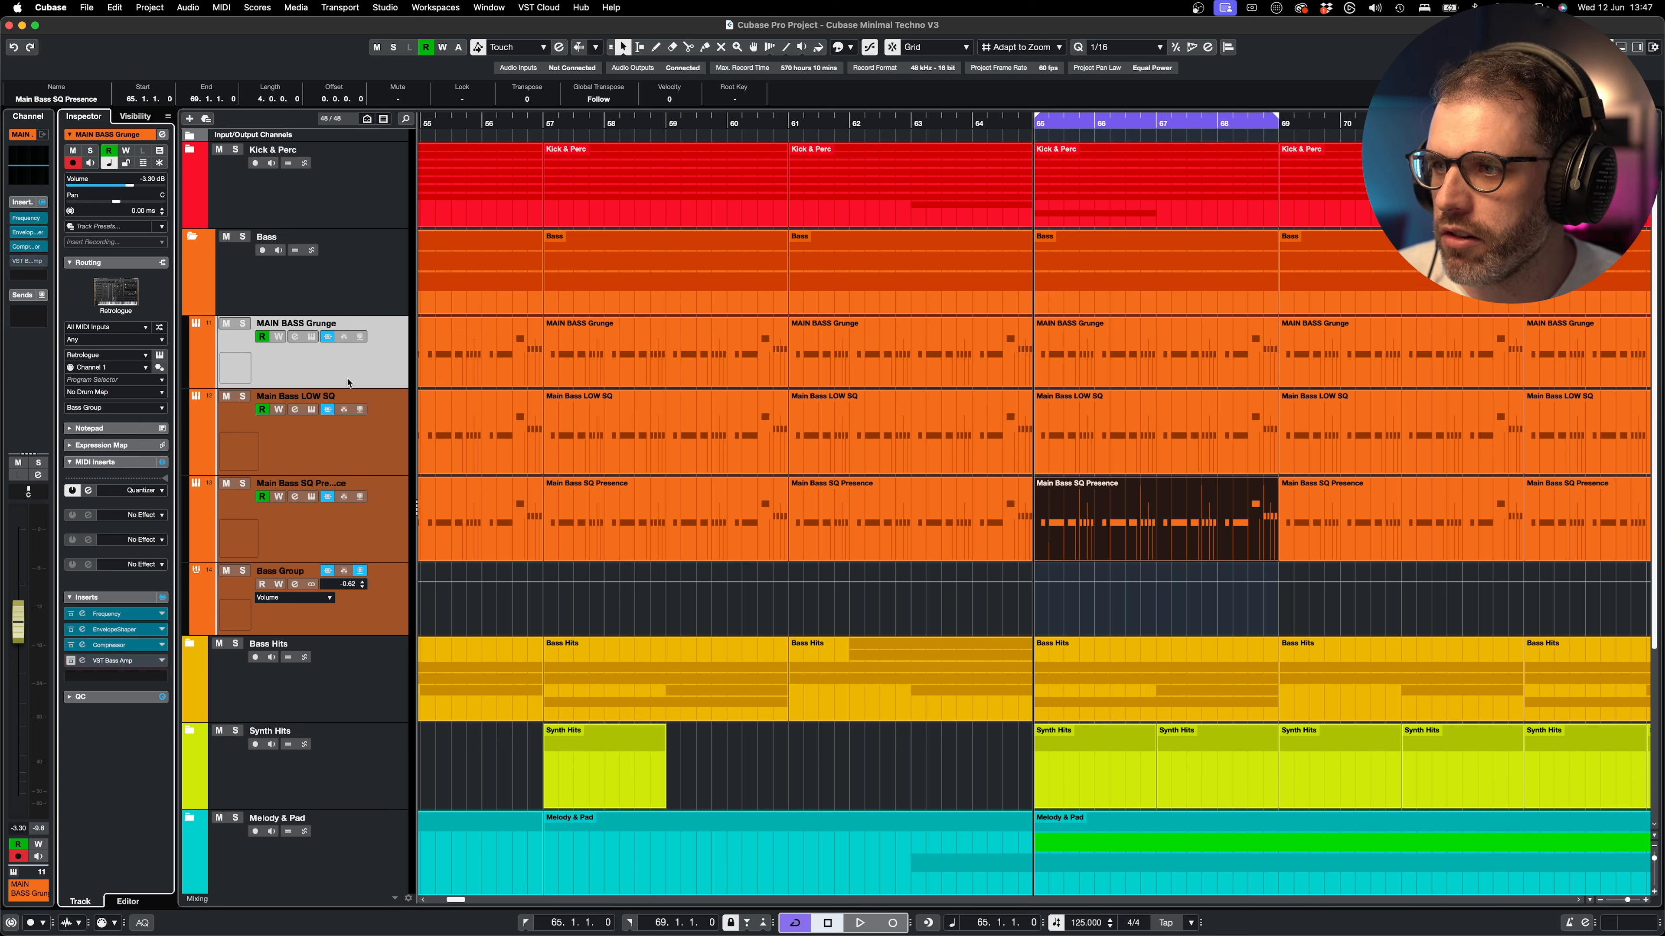
{"action": "left_click", "coordinate": [243, 323]}
- Examine the MAIN BASS Grunge track's Retrologue 2 patch, including oscillator 1's phase options and the effects page, and play the soloed loop
{"action": "left_click", "coordinate": [311, 338]}
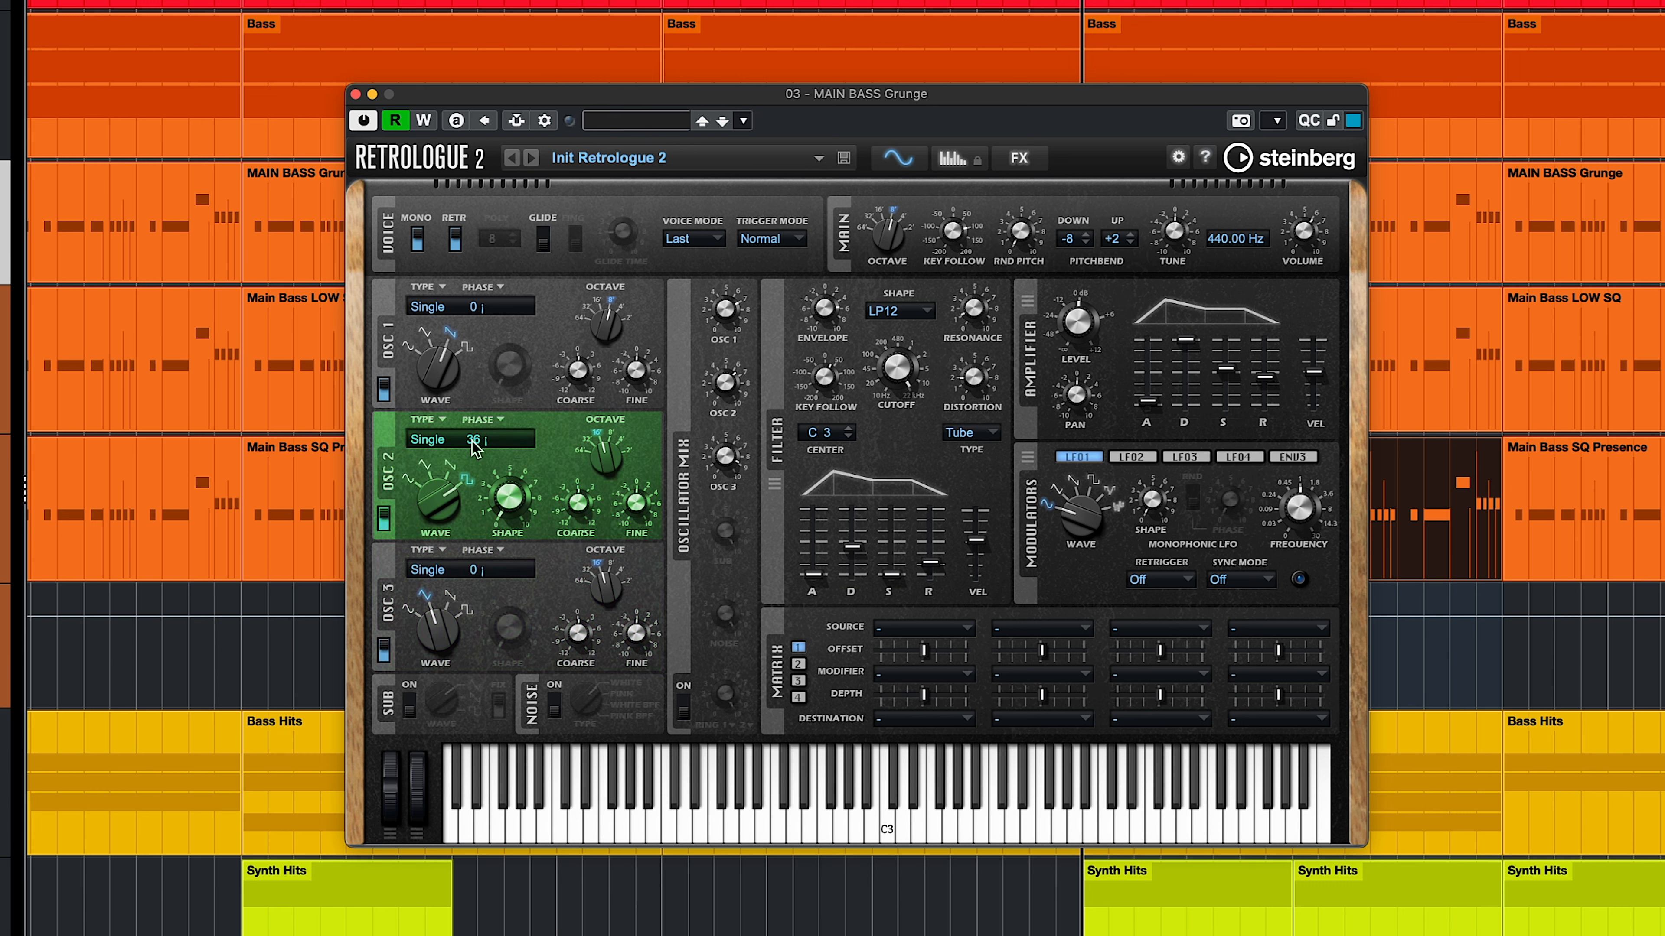
{"action": "left_click", "coordinate": [496, 303]}
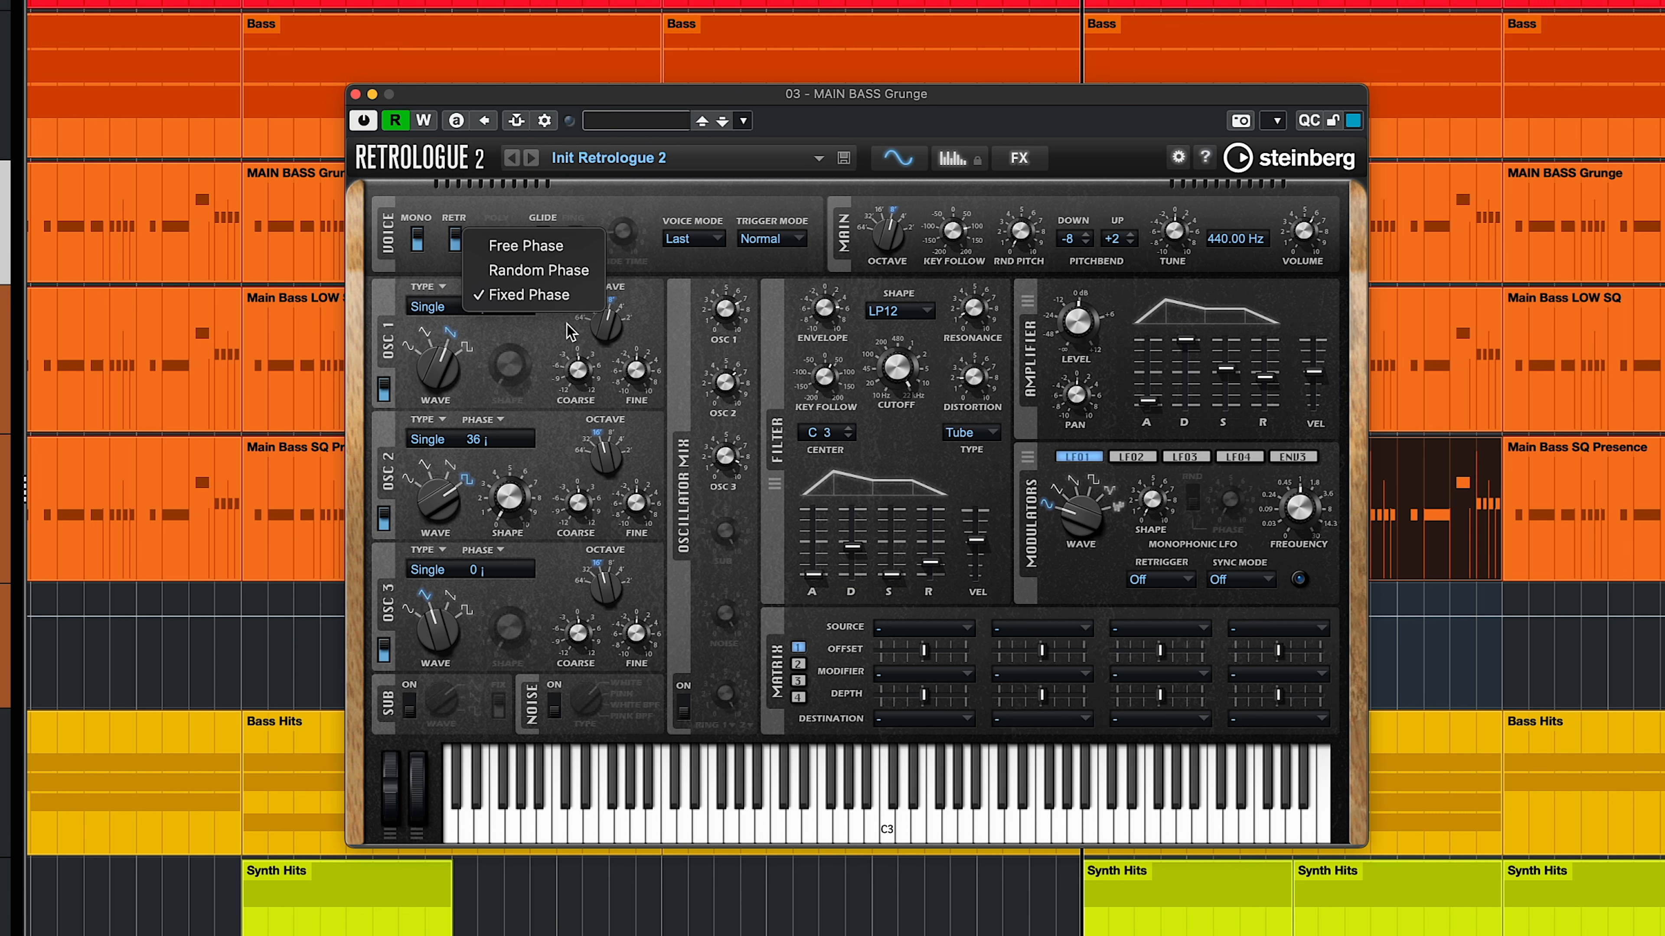
{"action": "left_click", "coordinate": [554, 342]}
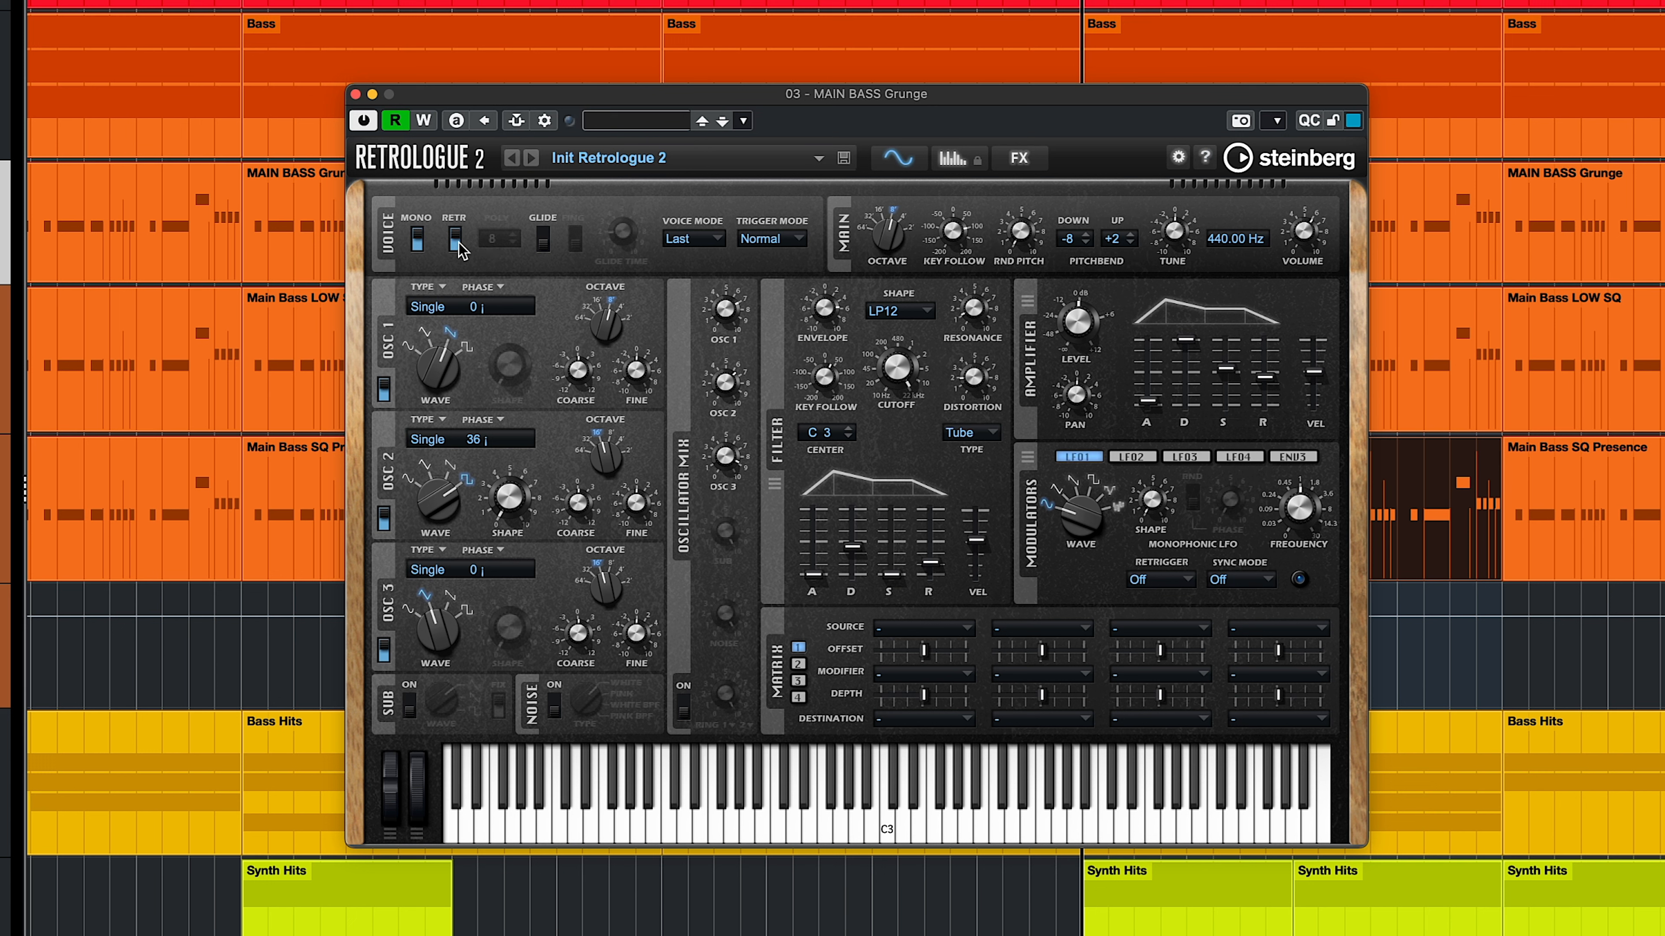
{"action": "left_click", "coordinate": [1015, 158]}
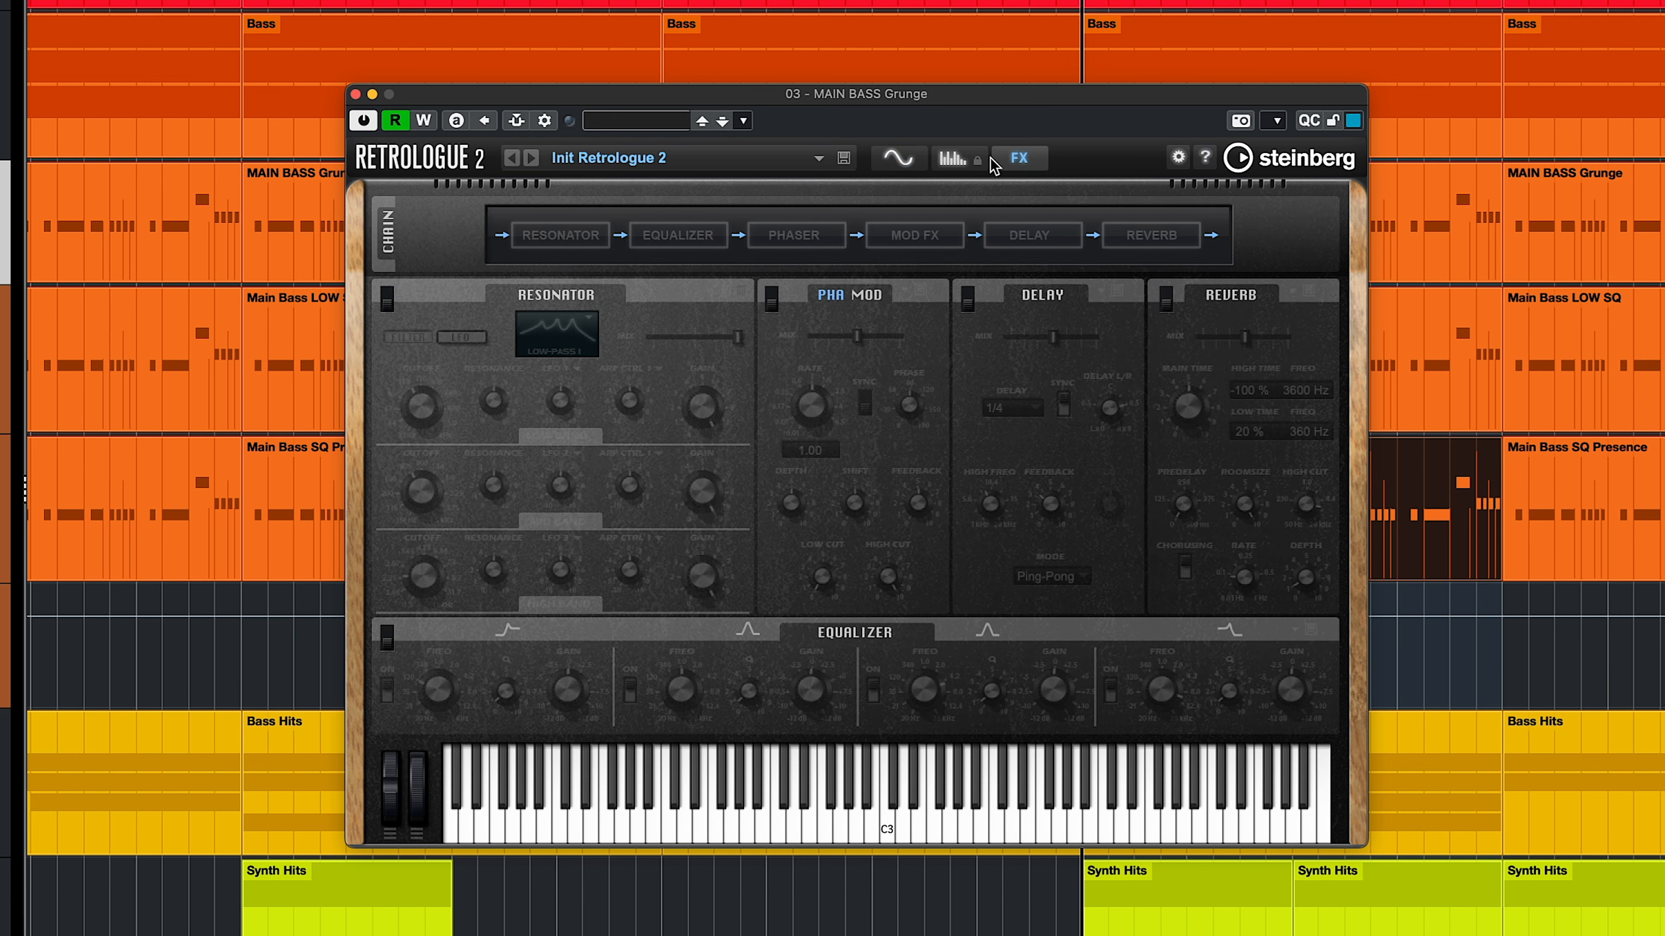
{"action": "left_click", "coordinate": [897, 159]}
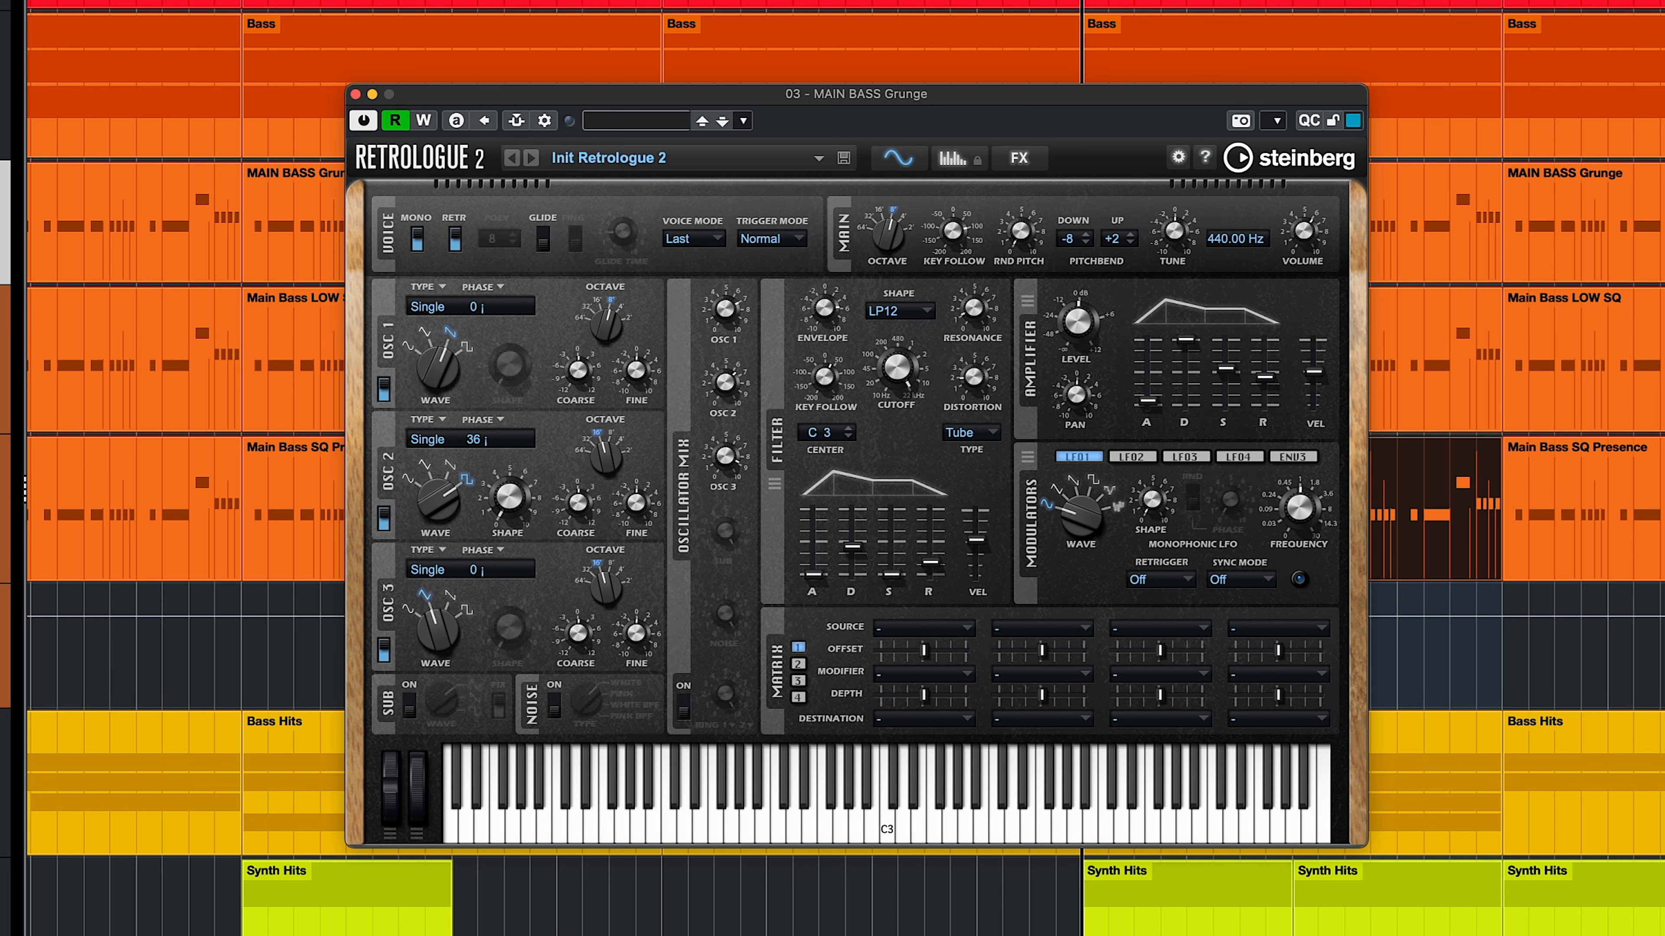
{"action": "key", "text": "space"}
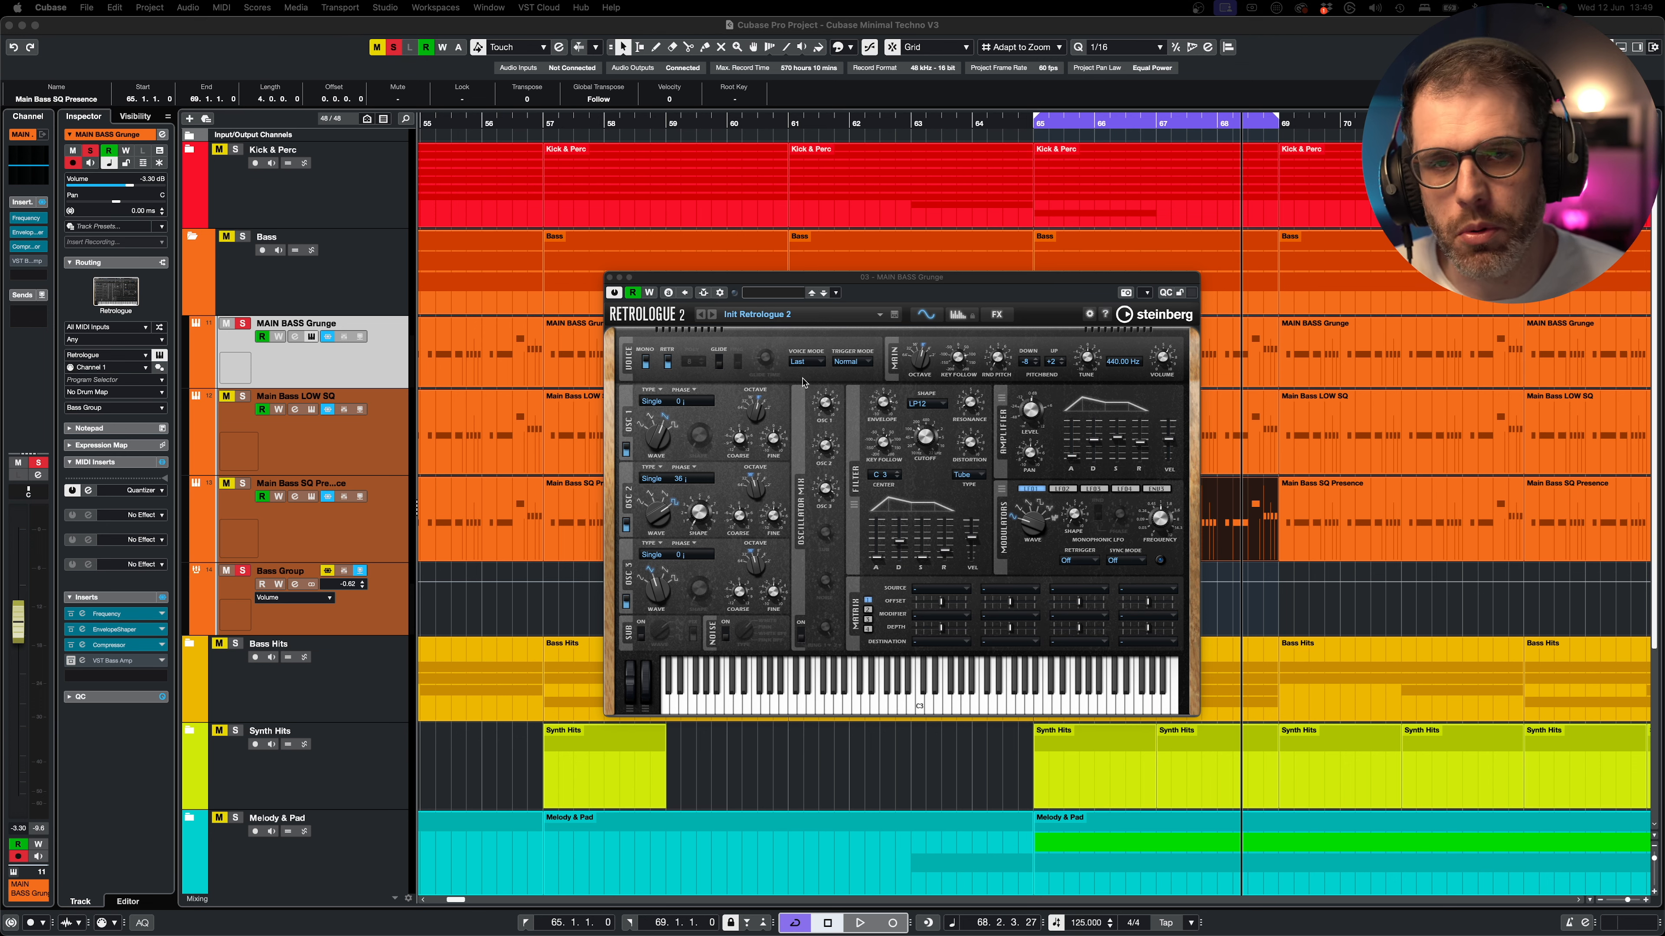
{"action": "left_click", "coordinate": [610, 277]}
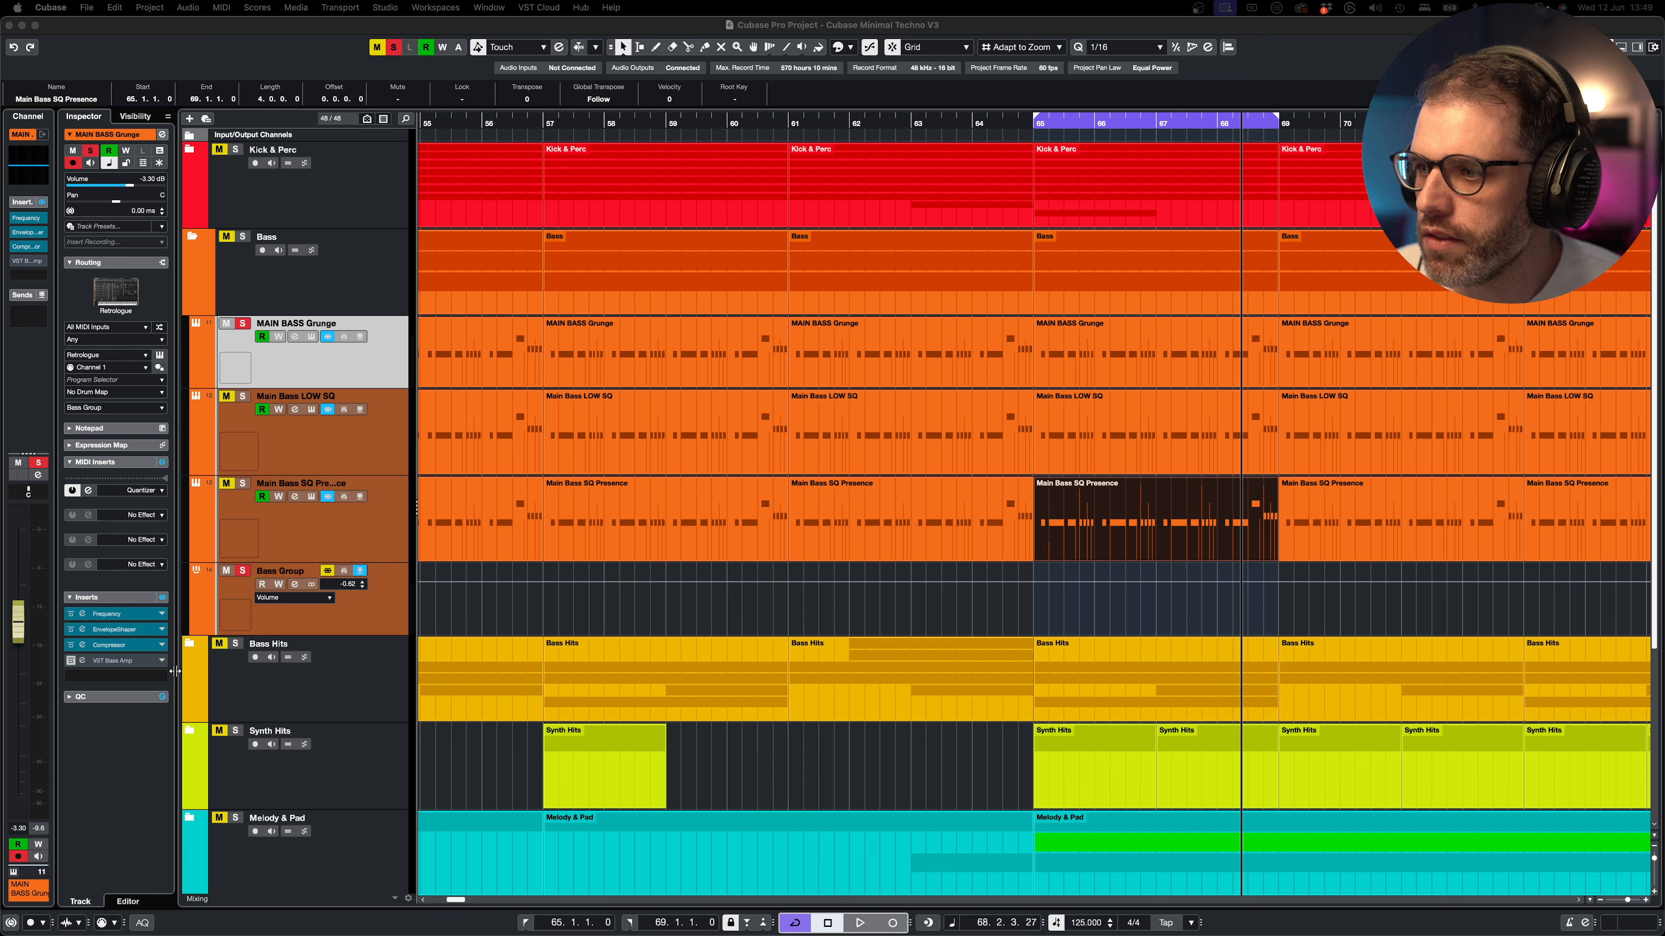
- Open the VST Bass Amp on MAIN BASS Grunge and examine its Pre-Effects, Microphones, Configuration and Master pages
{"action": "left_click", "coordinate": [99, 662]}
{"action": "left_click", "coordinate": [99, 663]}
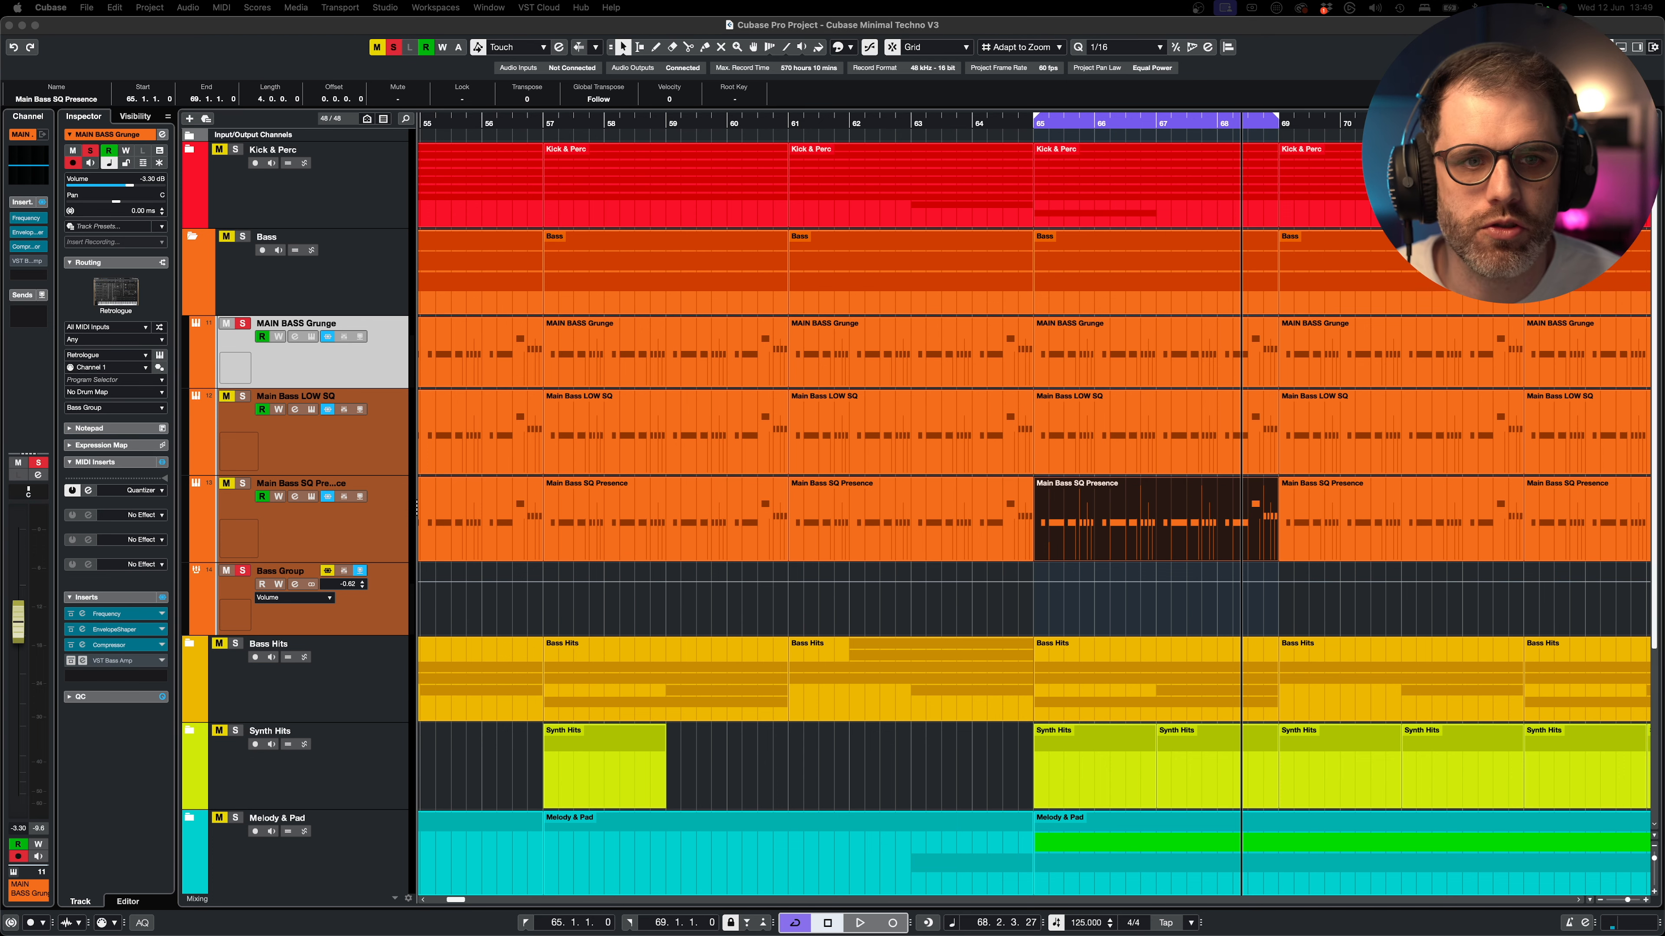
{"action": "left_click_drag", "start_coordinate": [1158, 334], "coordinate": [1107, 285]}
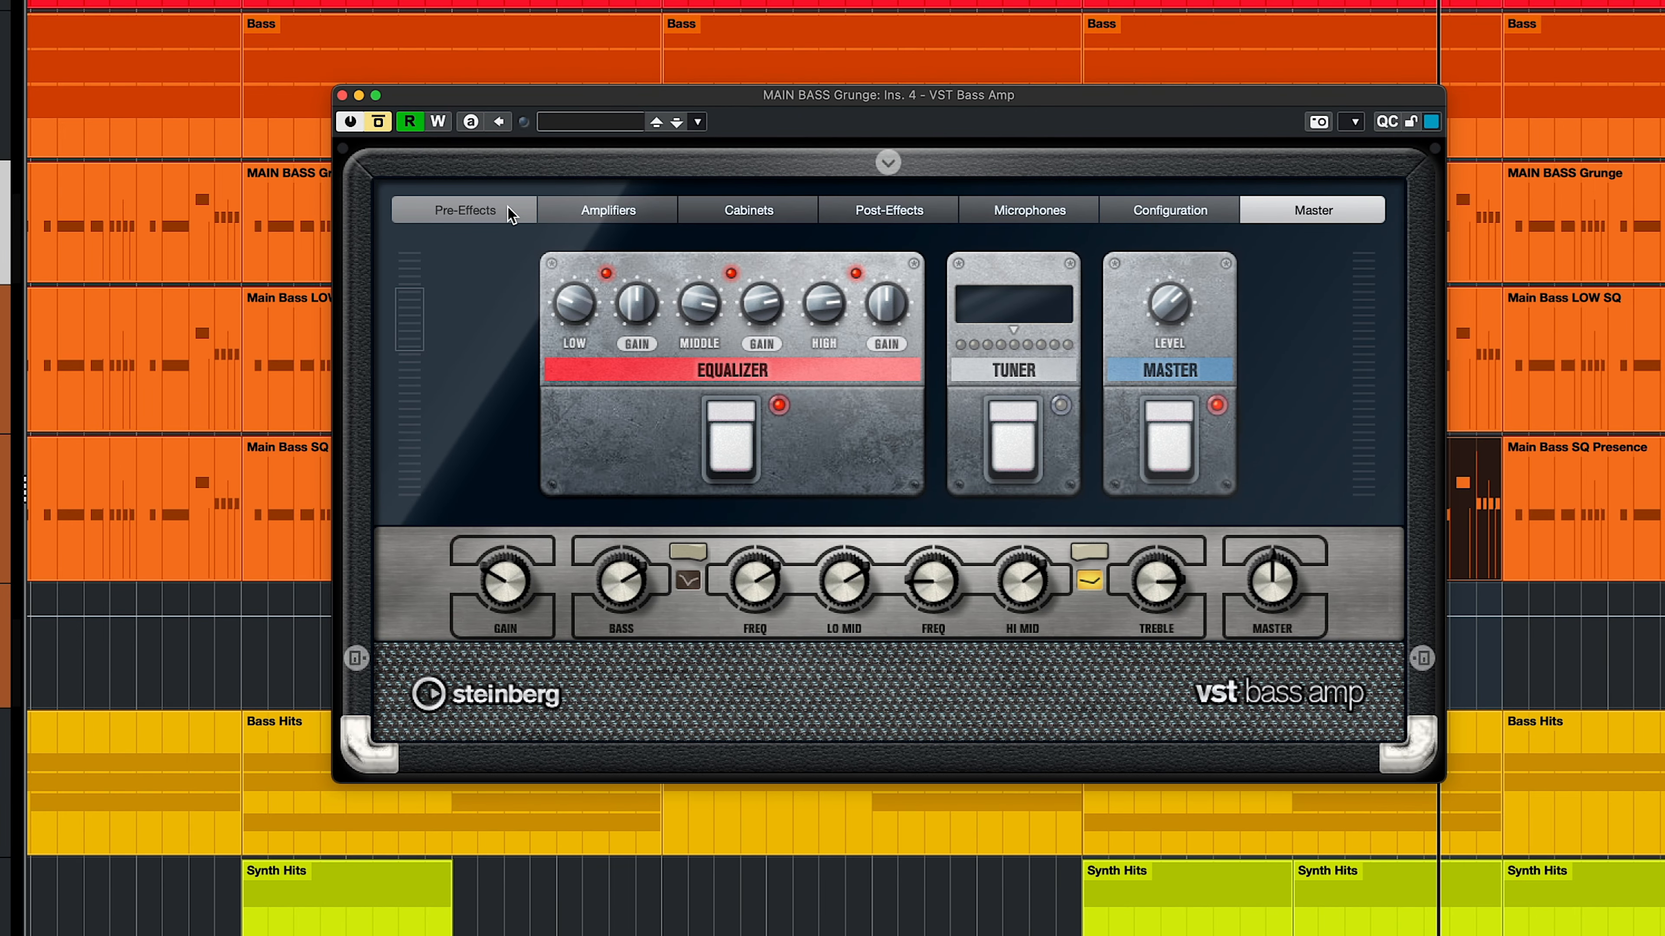
{"action": "left_click", "coordinate": [507, 207]}
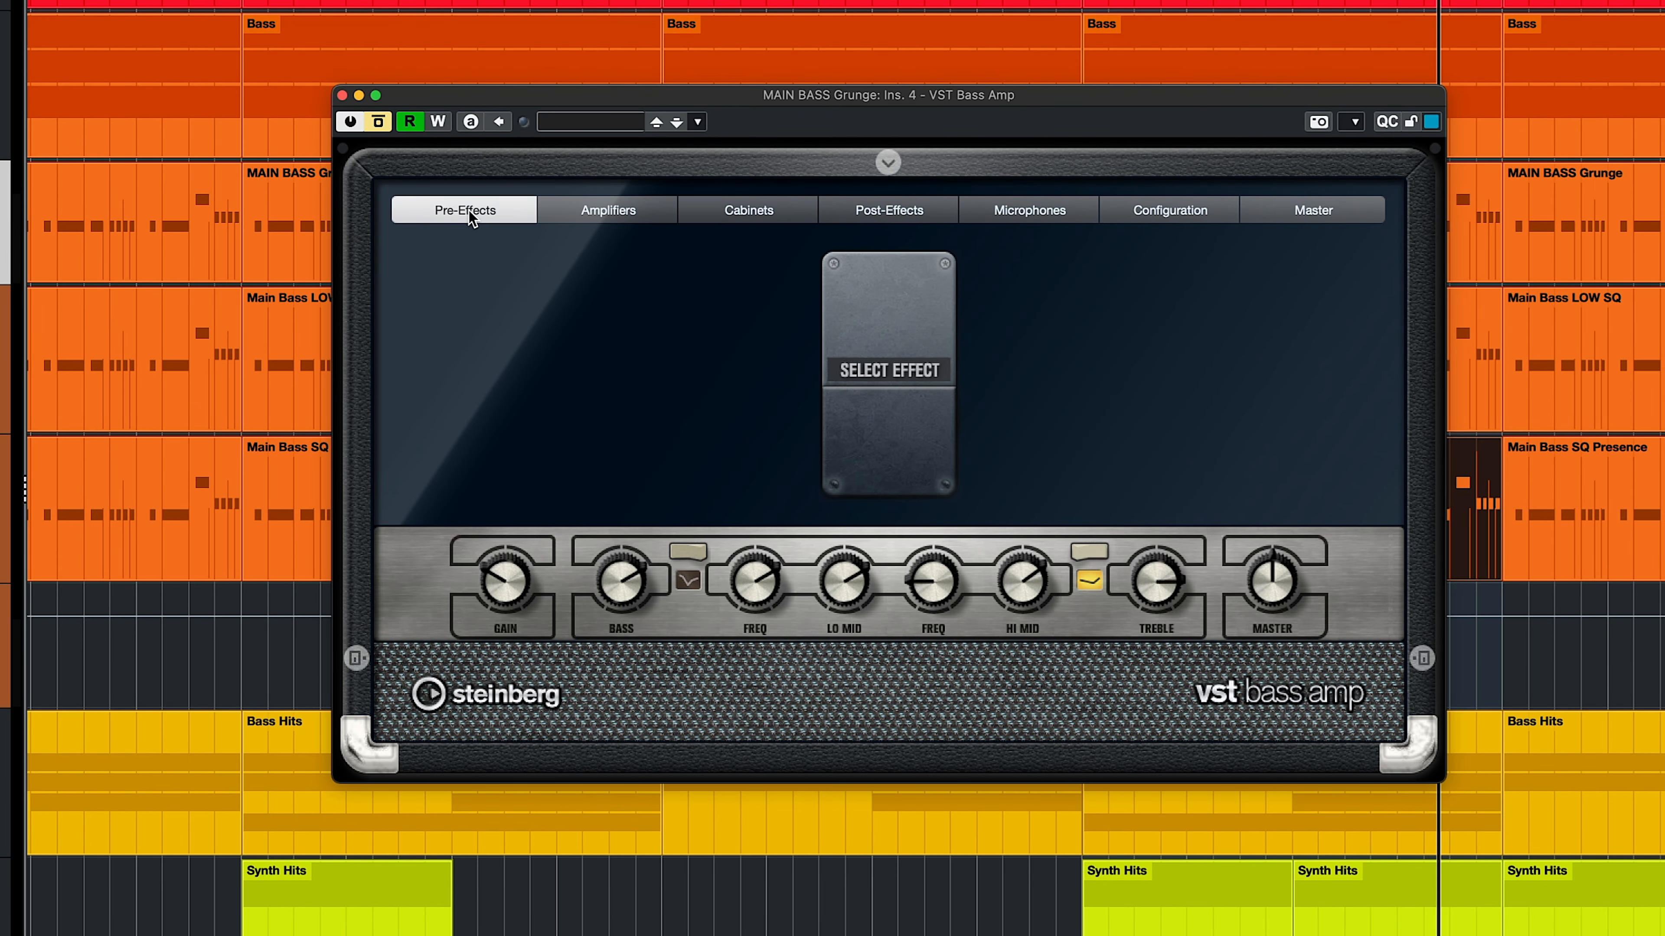
{"action": "mouse_move", "coordinate": [845, 581]}
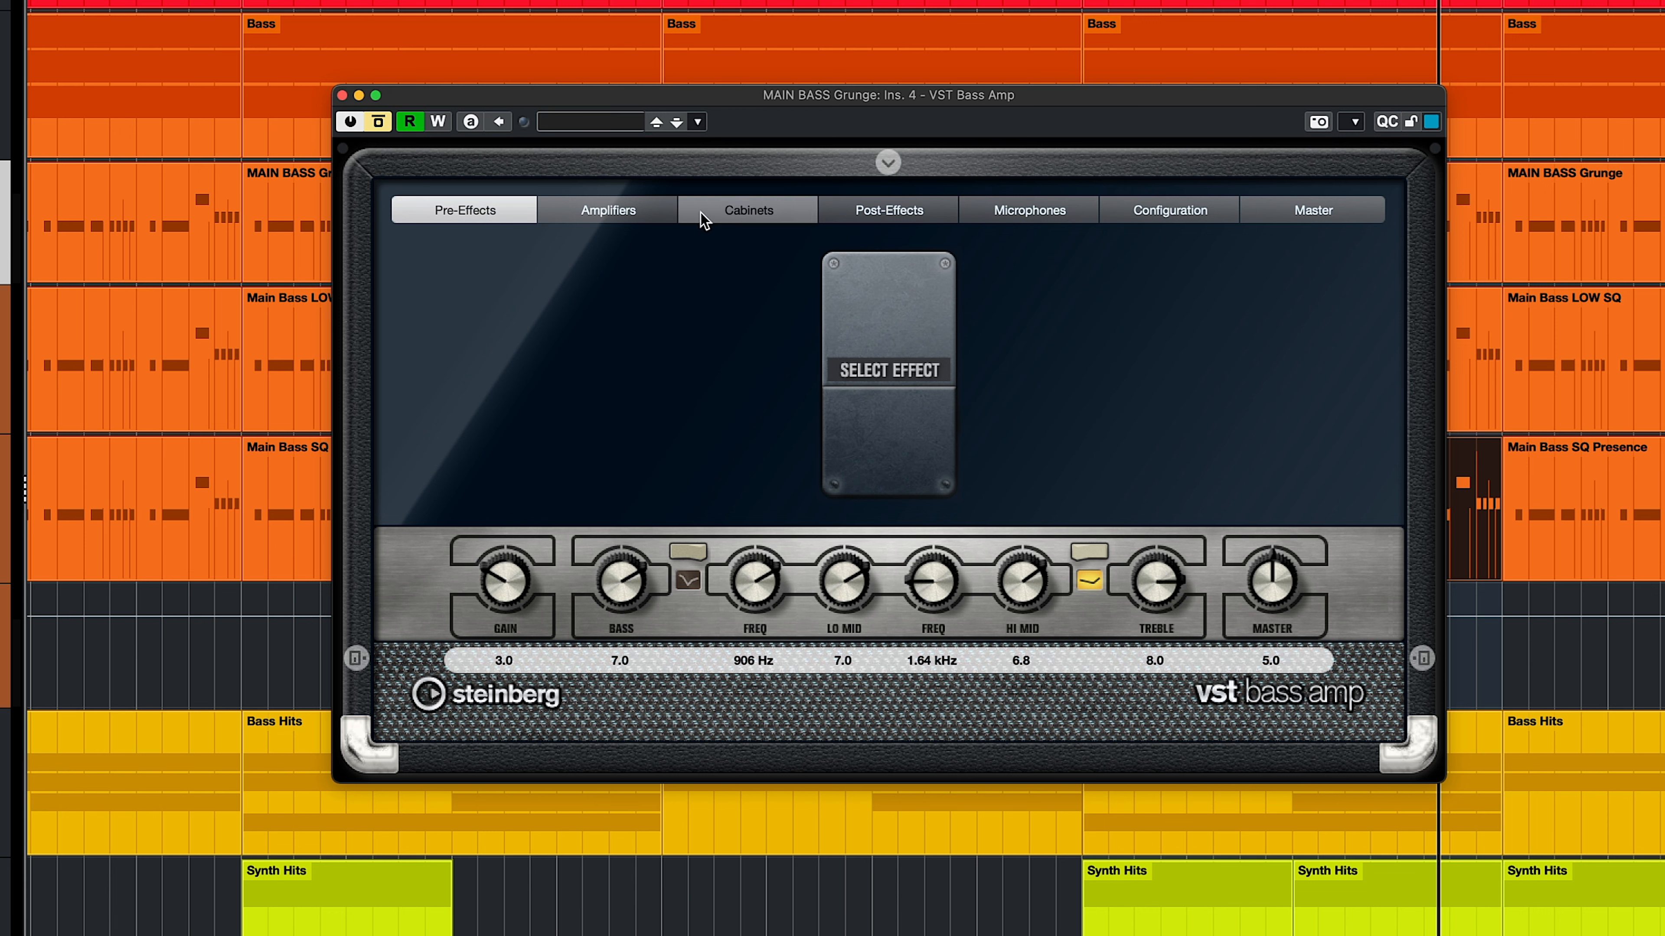
{"action": "left_click", "coordinate": [1041, 213]}
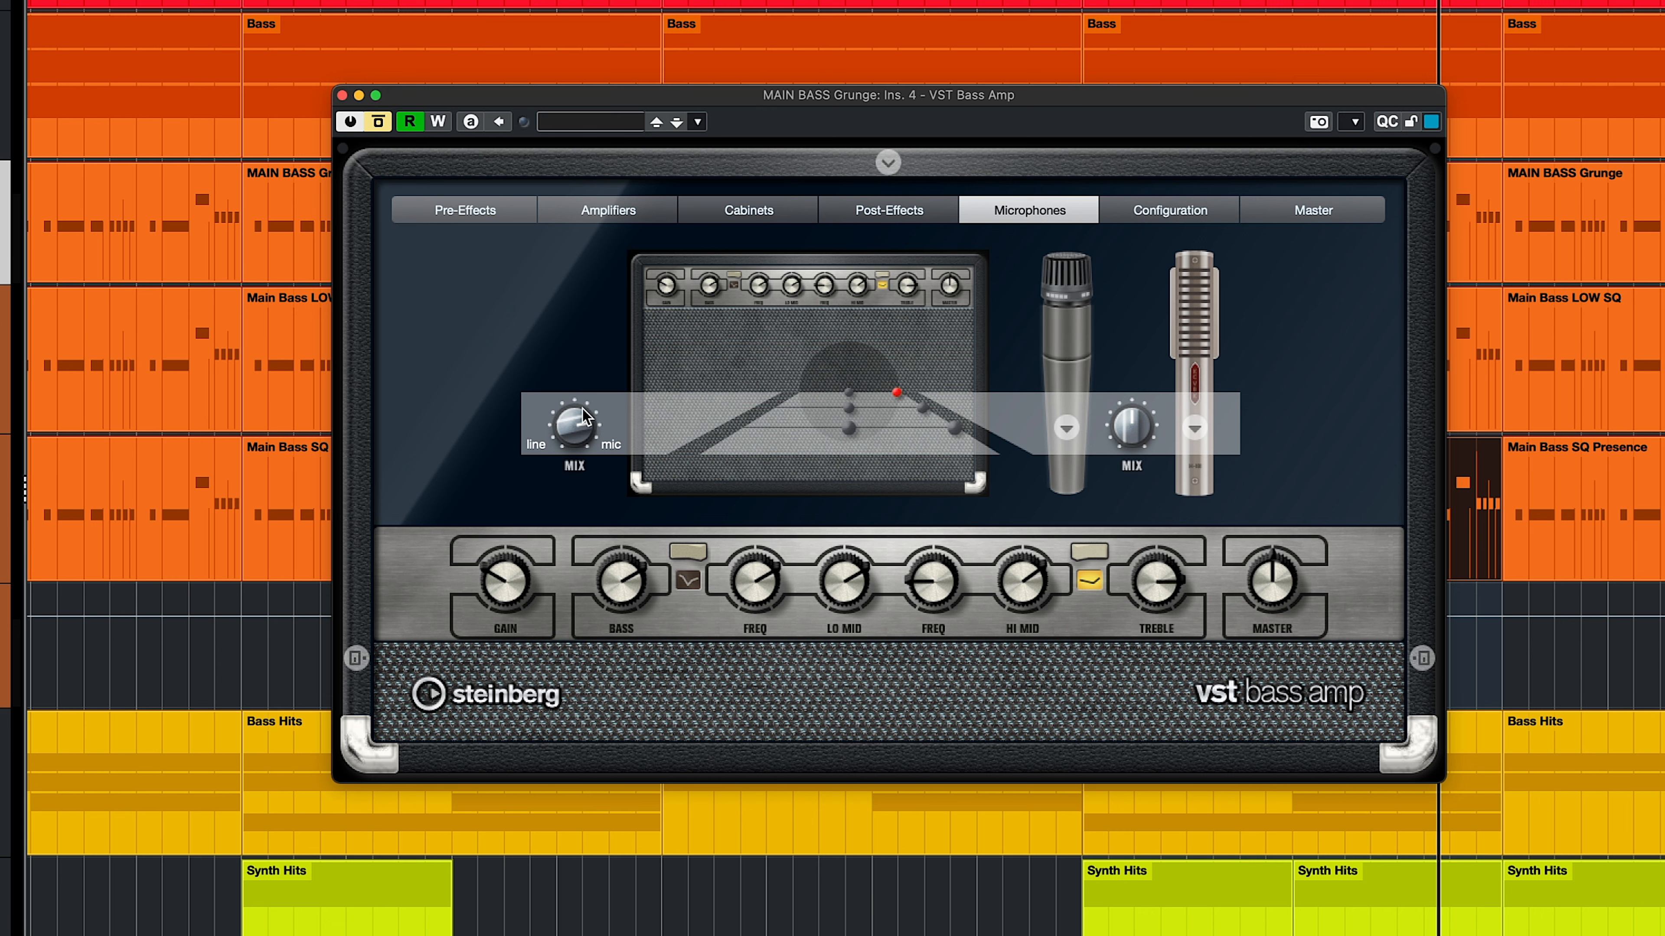
{"action": "left_click", "coordinate": [1170, 210]}
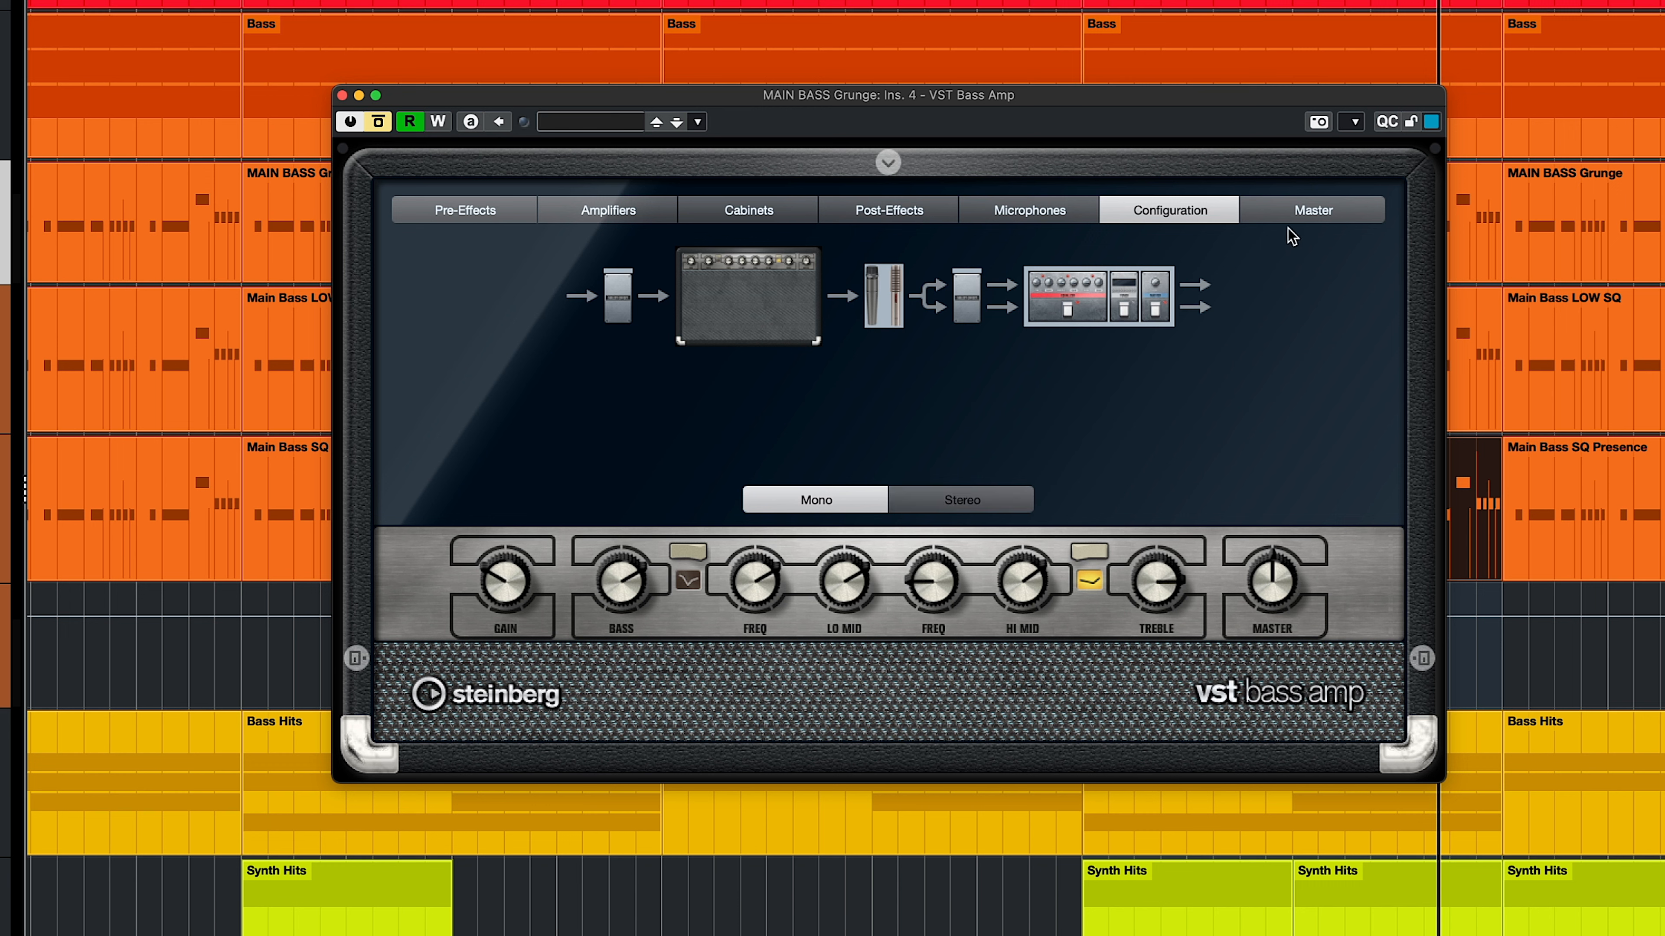
{"action": "left_click", "coordinate": [1318, 216]}
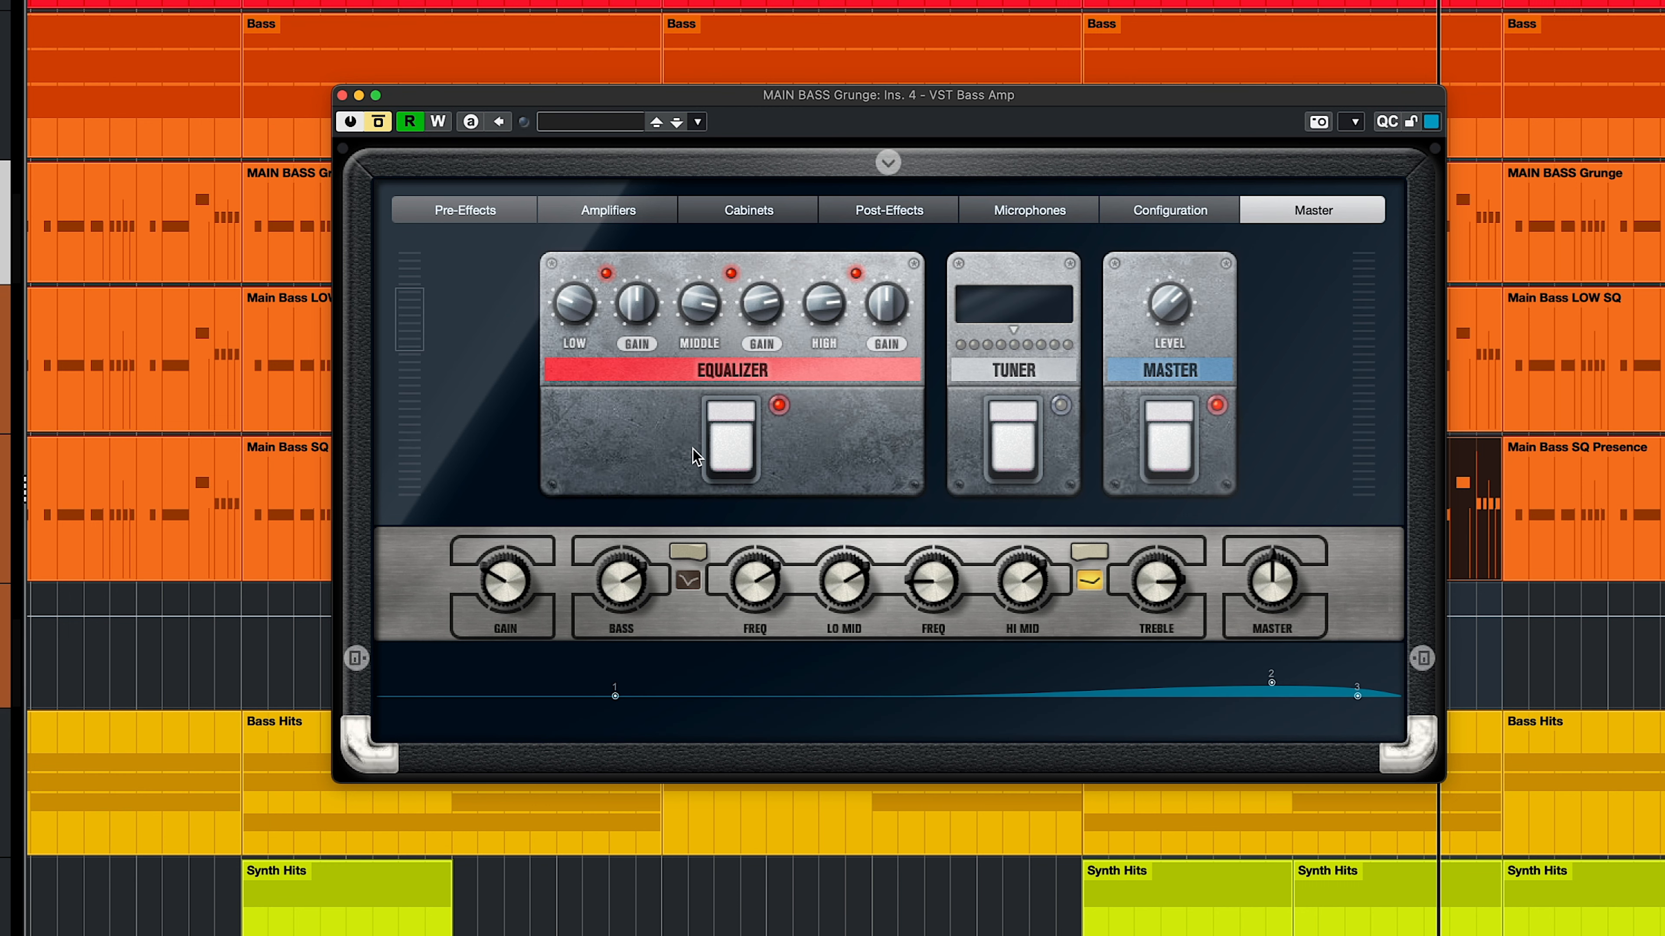
{"action": "mouse_move", "coordinate": [705, 314]}
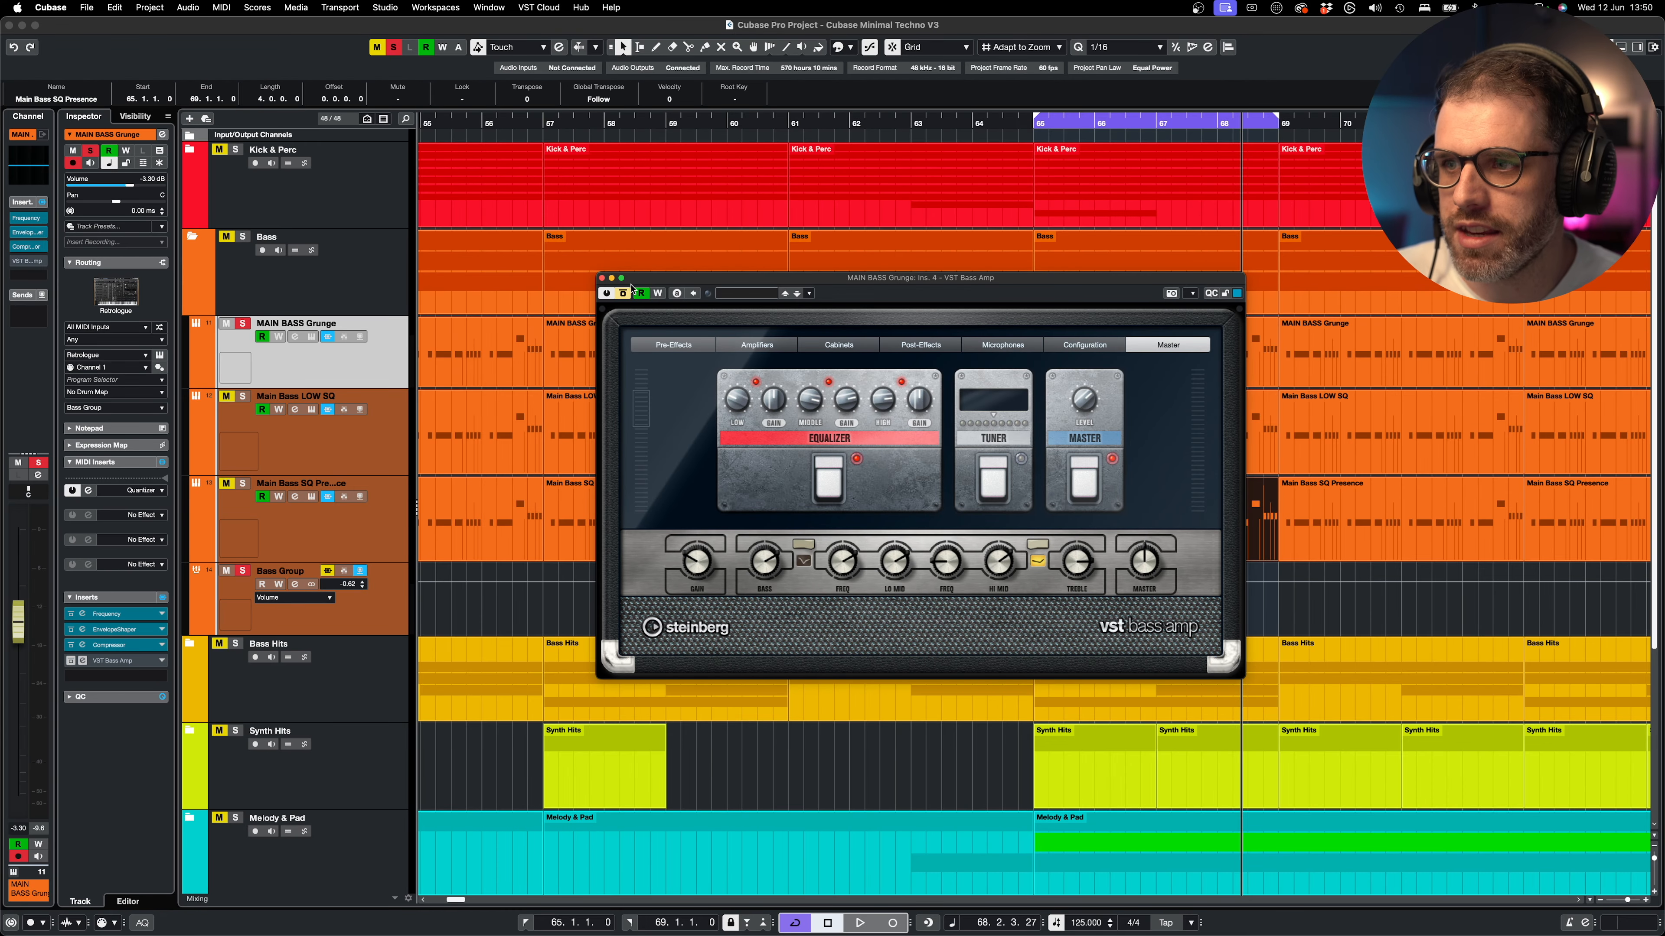
- Turn off the VST Bass Amp's bypass while the loop plays, and select the MAIN BASS Grunge part at bar 65
{"action": "key", "text": "space"}
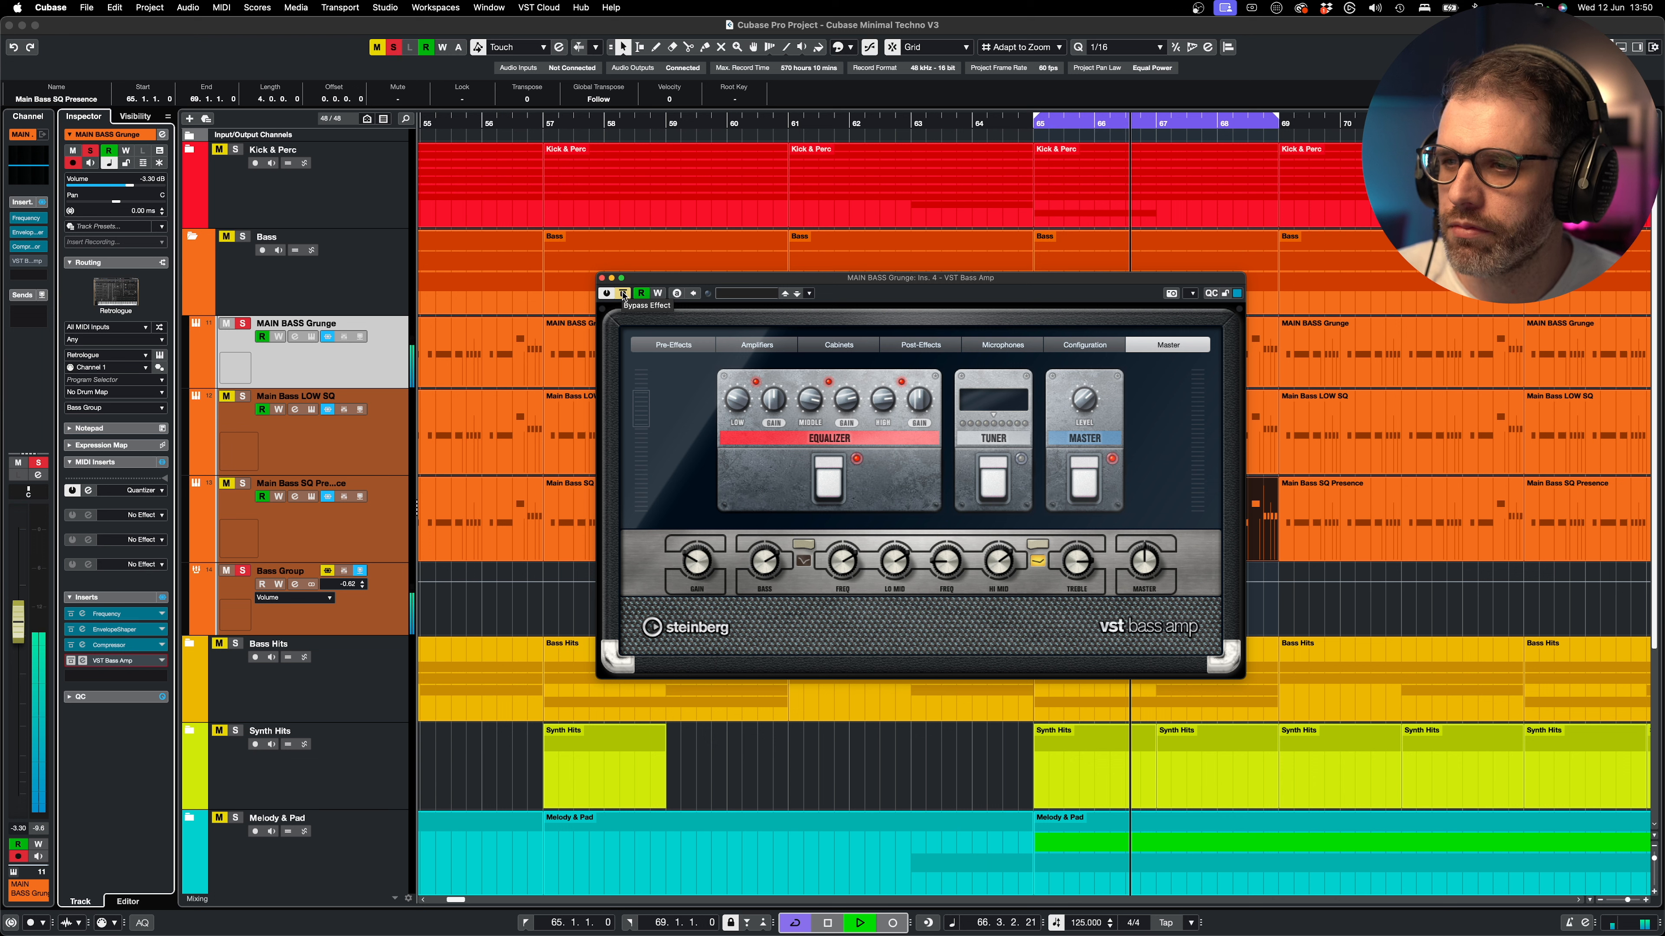
{"action": "left_click", "coordinate": [623, 294]}
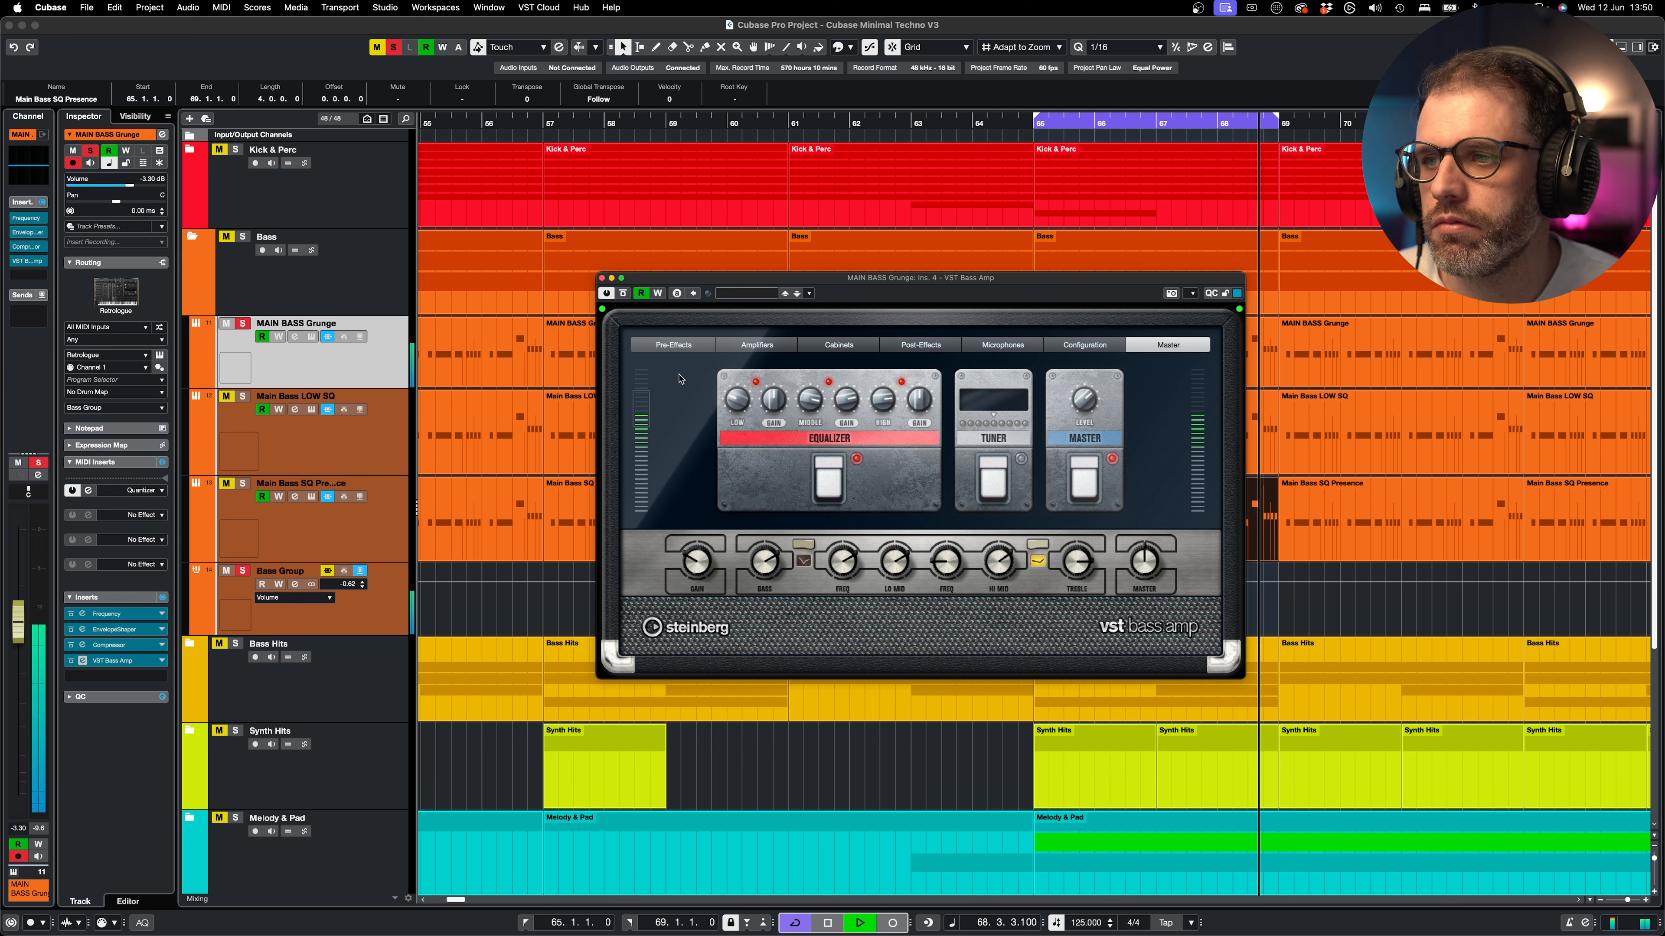
{"action": "key", "text": "space"}
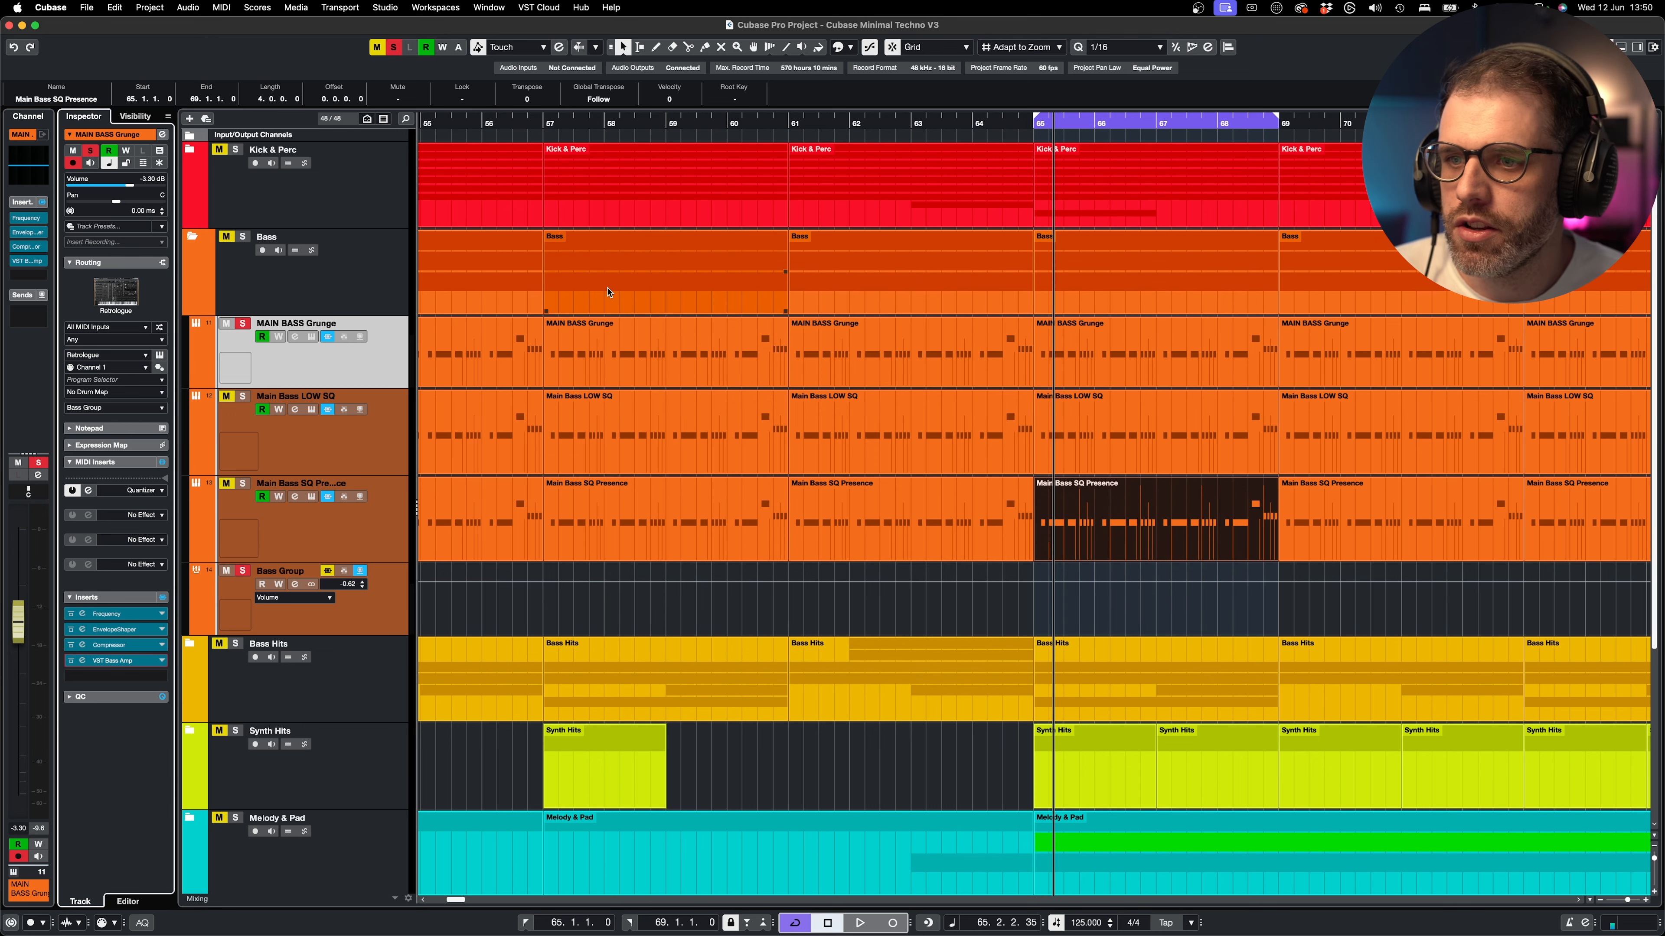
{"action": "left_click", "coordinate": [1209, 344]}
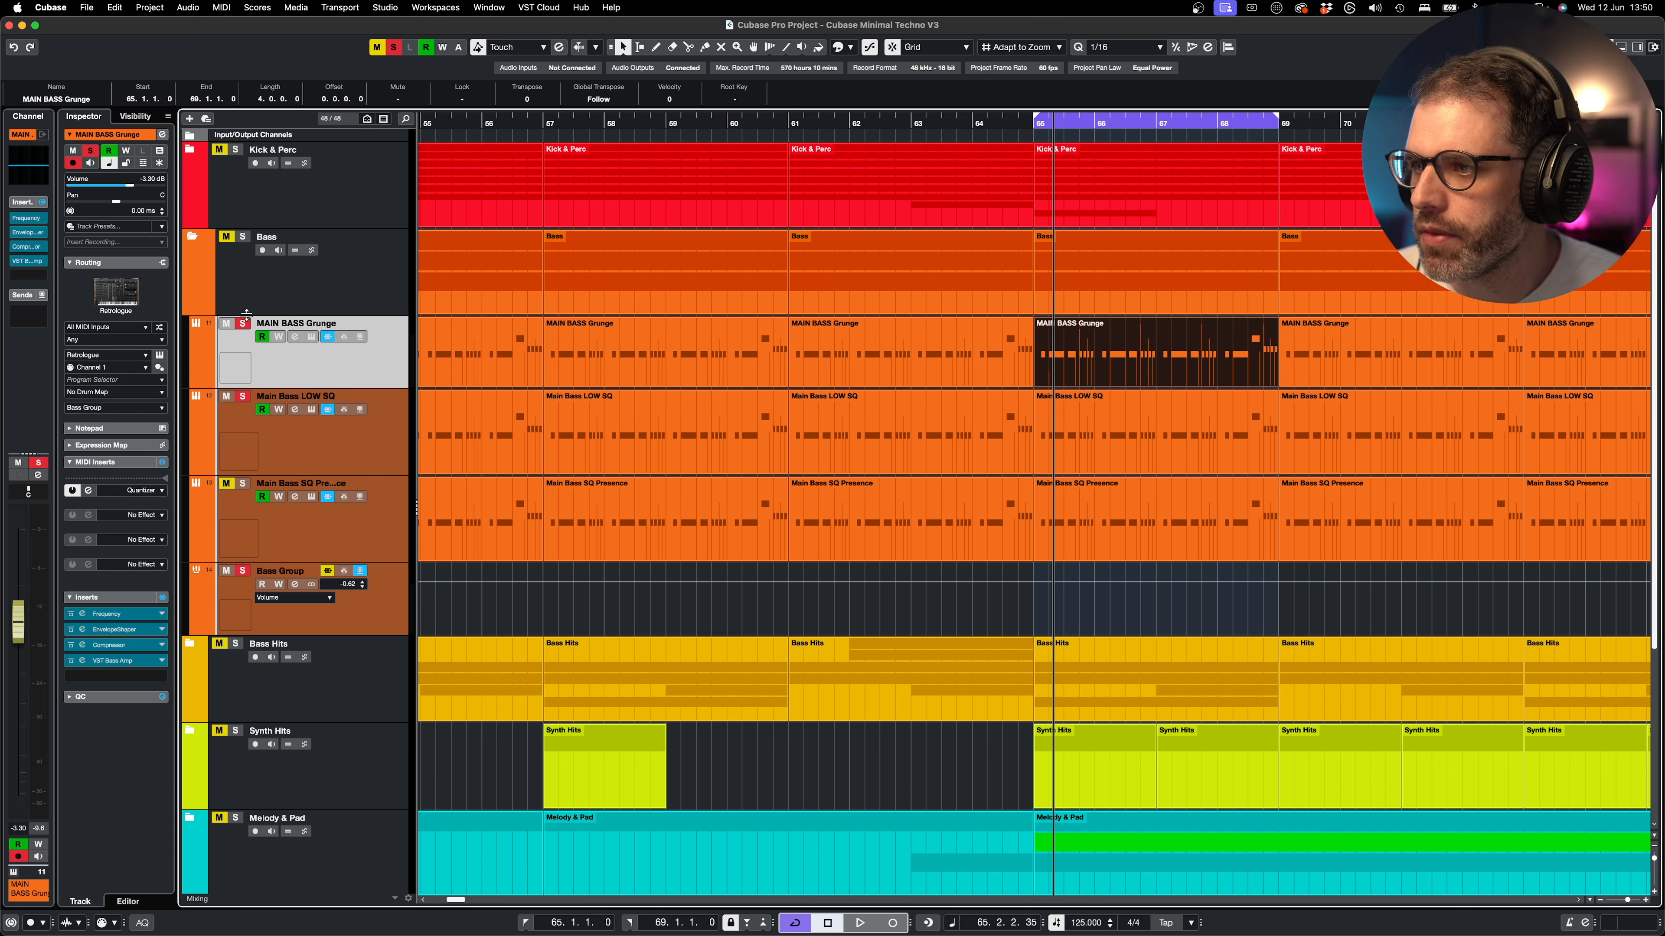
- Examine the Main Bass LOW SQ track's Retrologue 2 patch, including oscillator 1's phase options, the voice settings and the effects page
{"action": "left_click", "coordinate": [359, 438]}
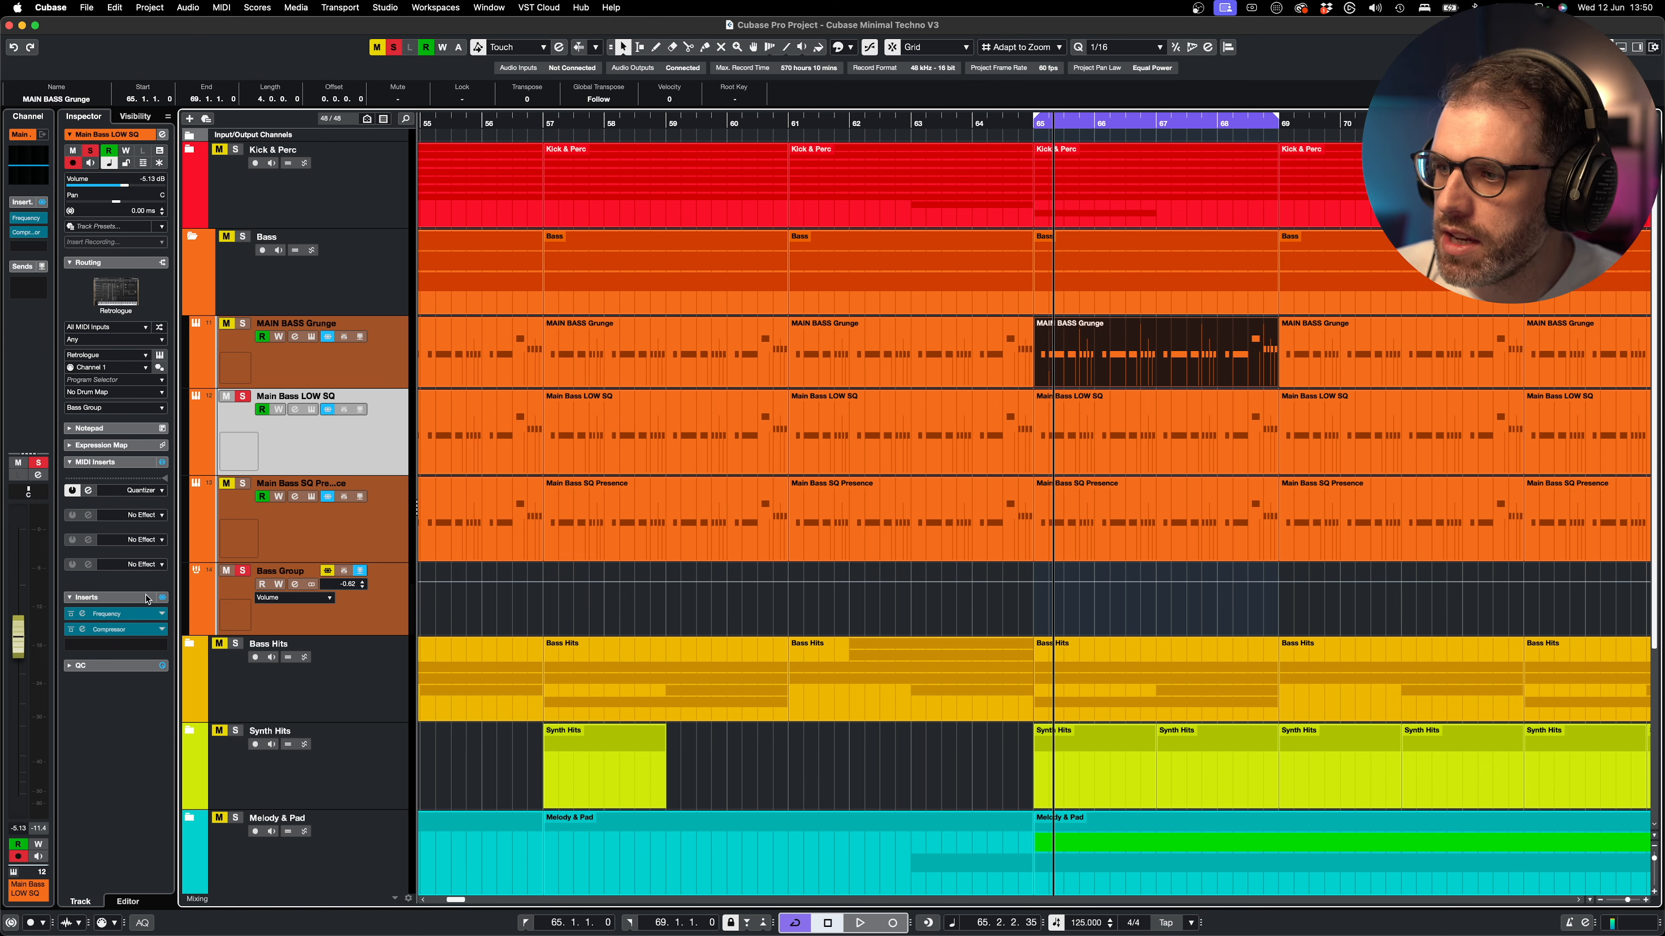
{"action": "left_click", "coordinate": [159, 356]}
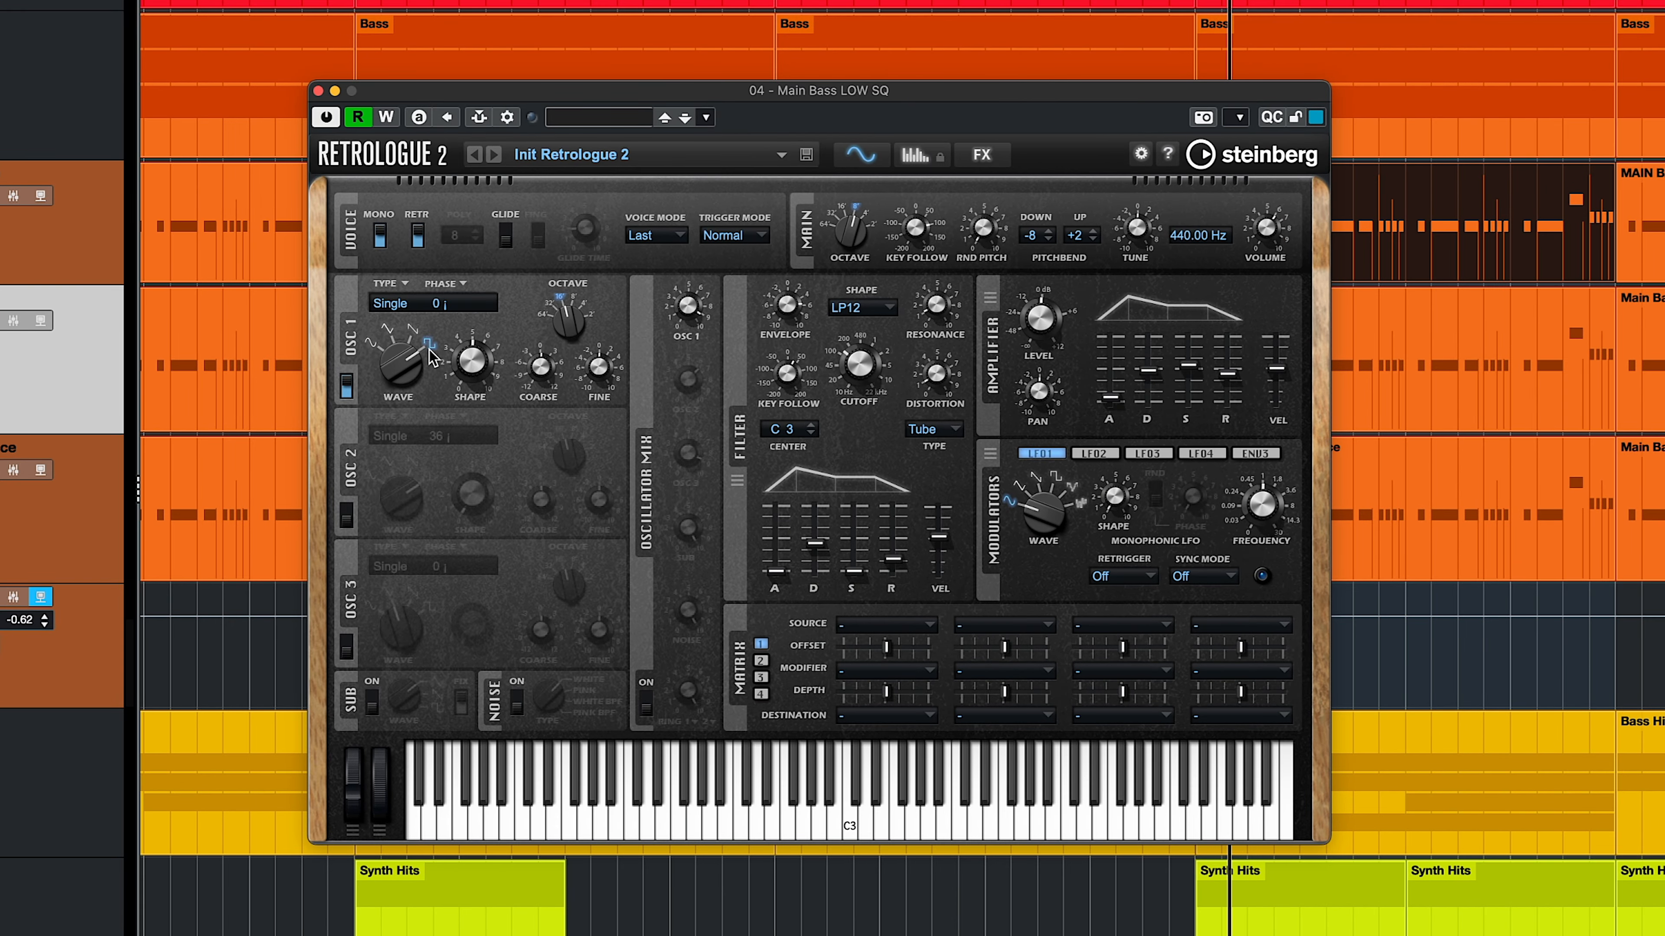
{"action": "left_click", "coordinate": [458, 289]}
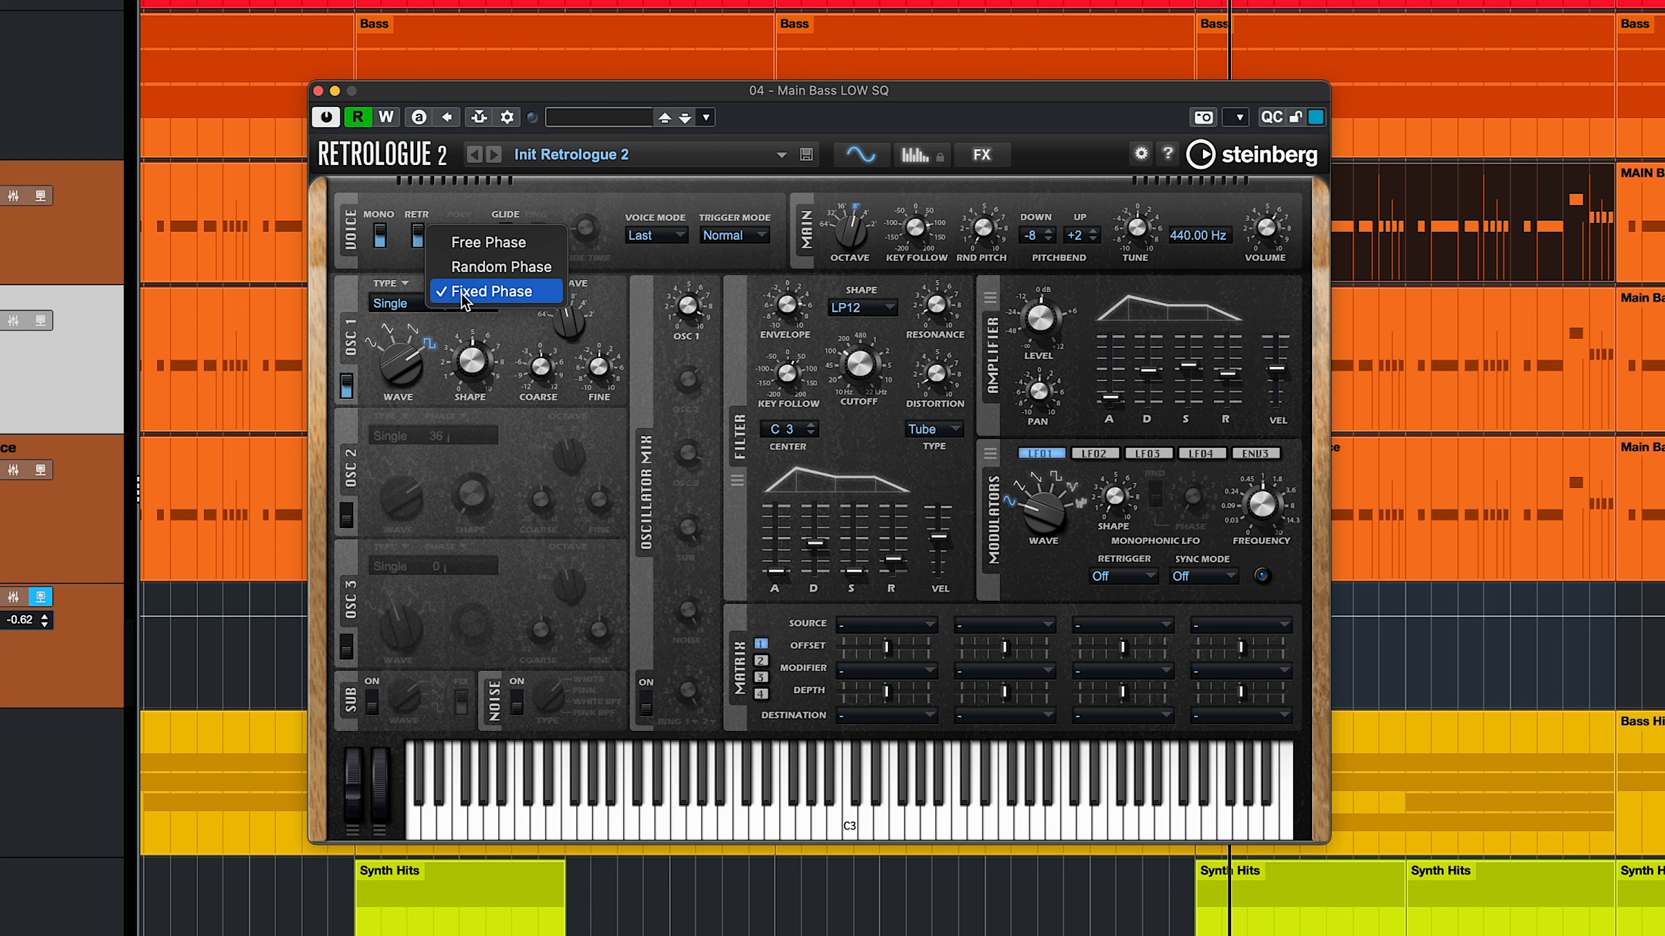
{"action": "left_click", "coordinate": [508, 349]}
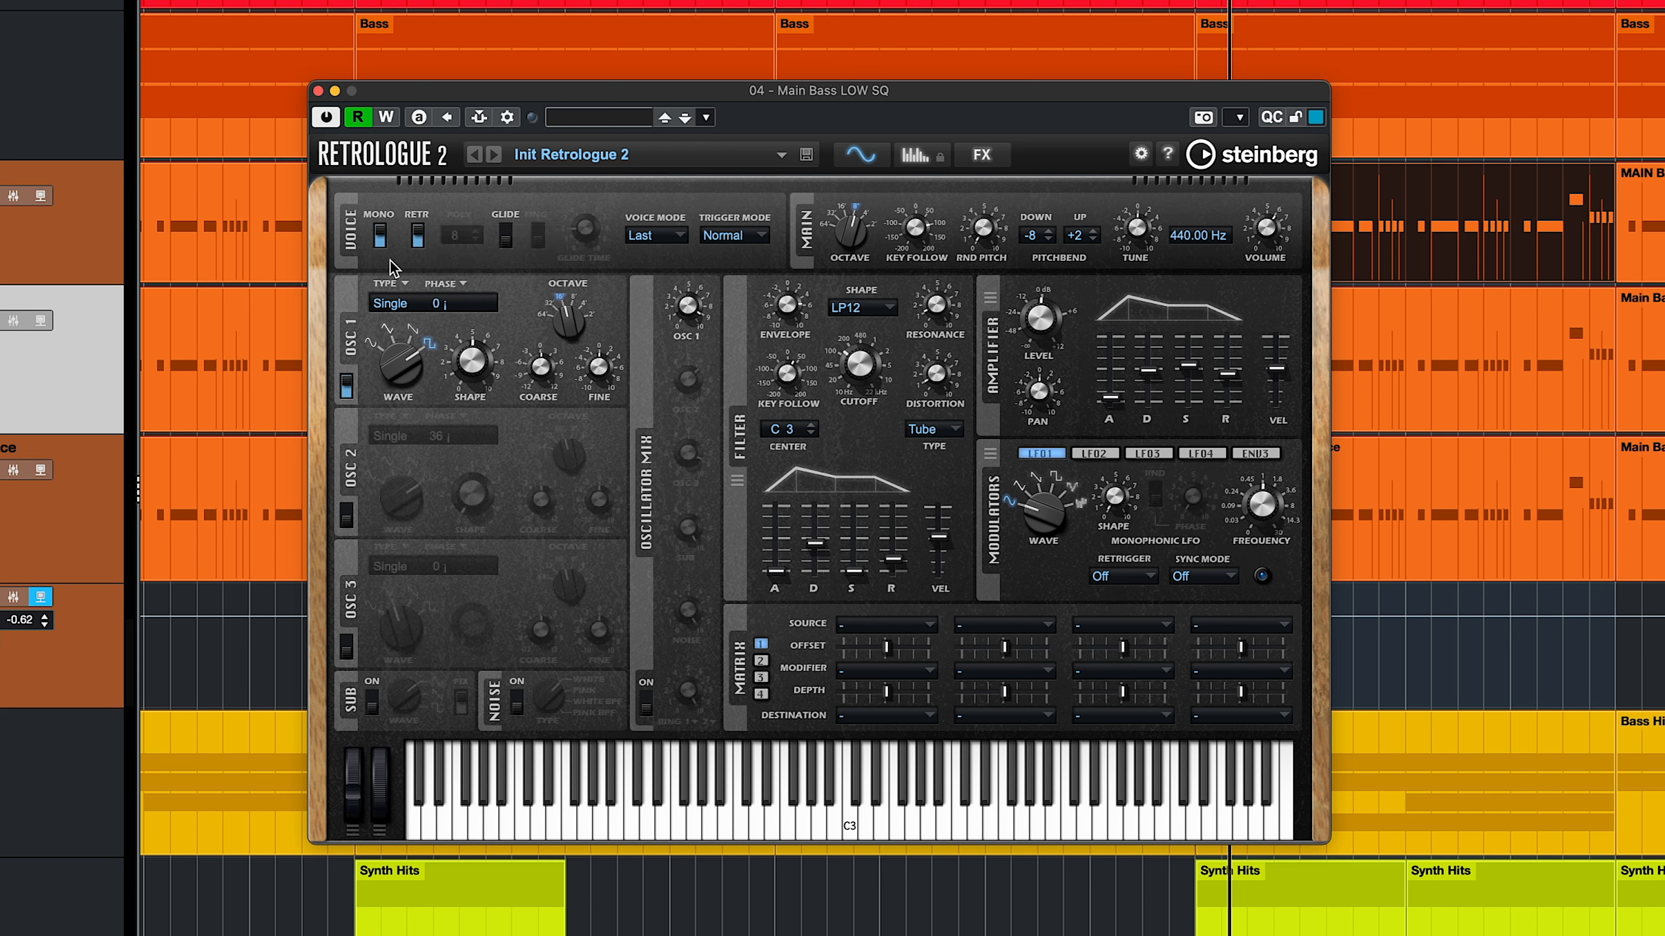
{"action": "left_click", "coordinate": [372, 238]}
{"action": "left_click", "coordinate": [983, 158]}
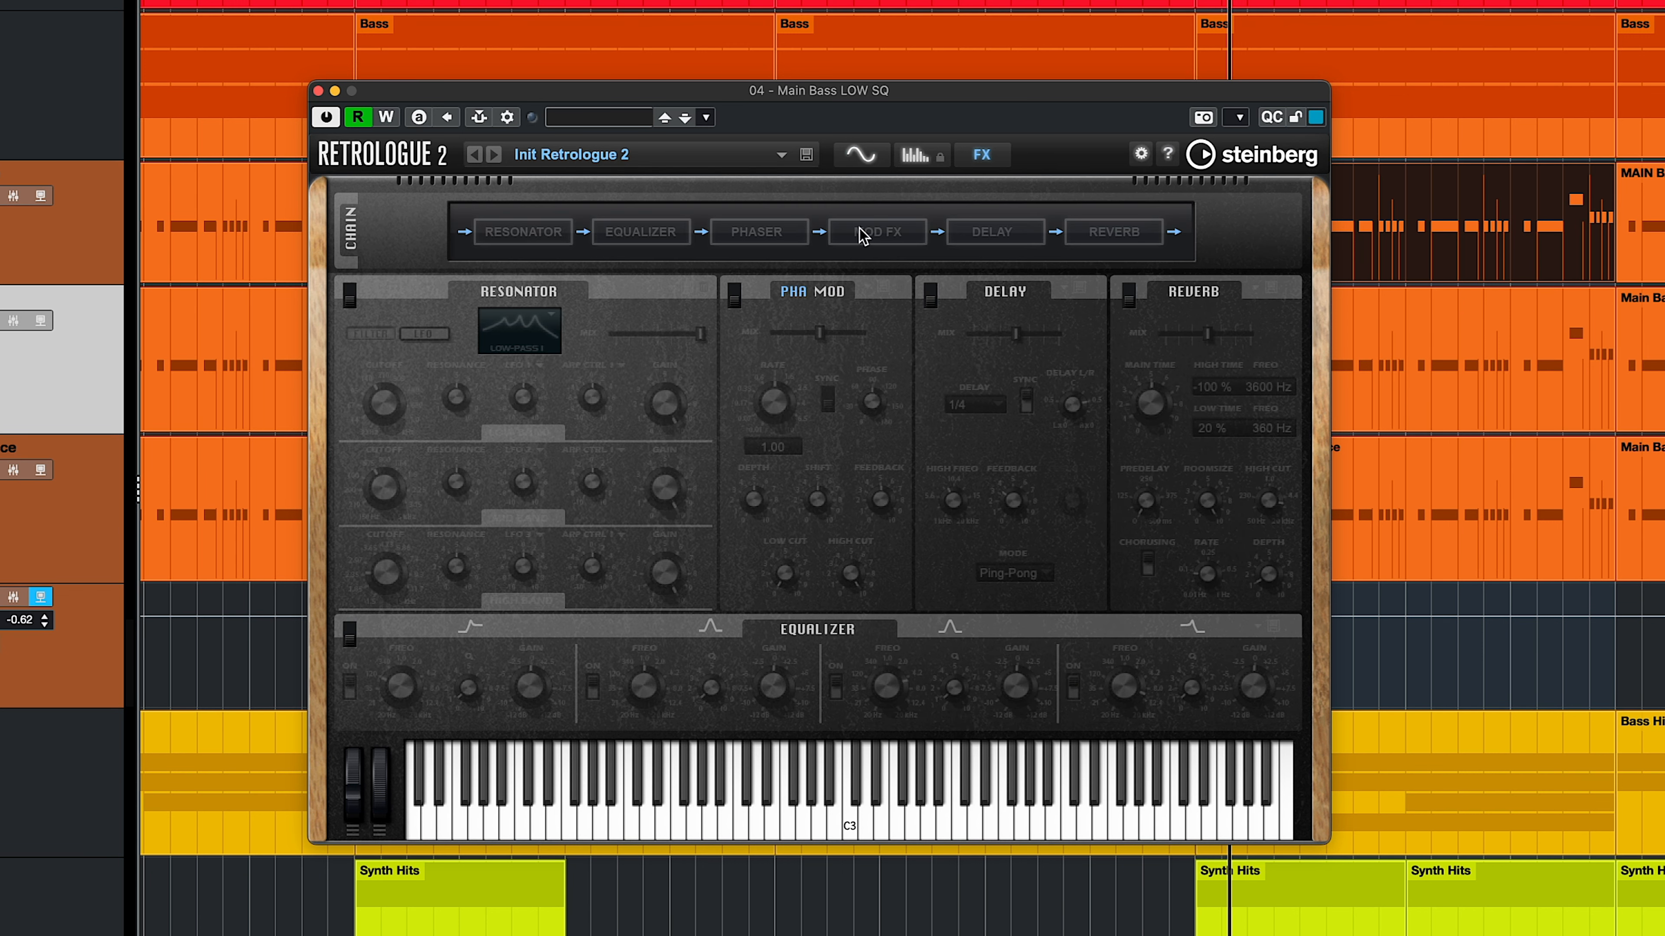
{"action": "left_click", "coordinate": [860, 155]}
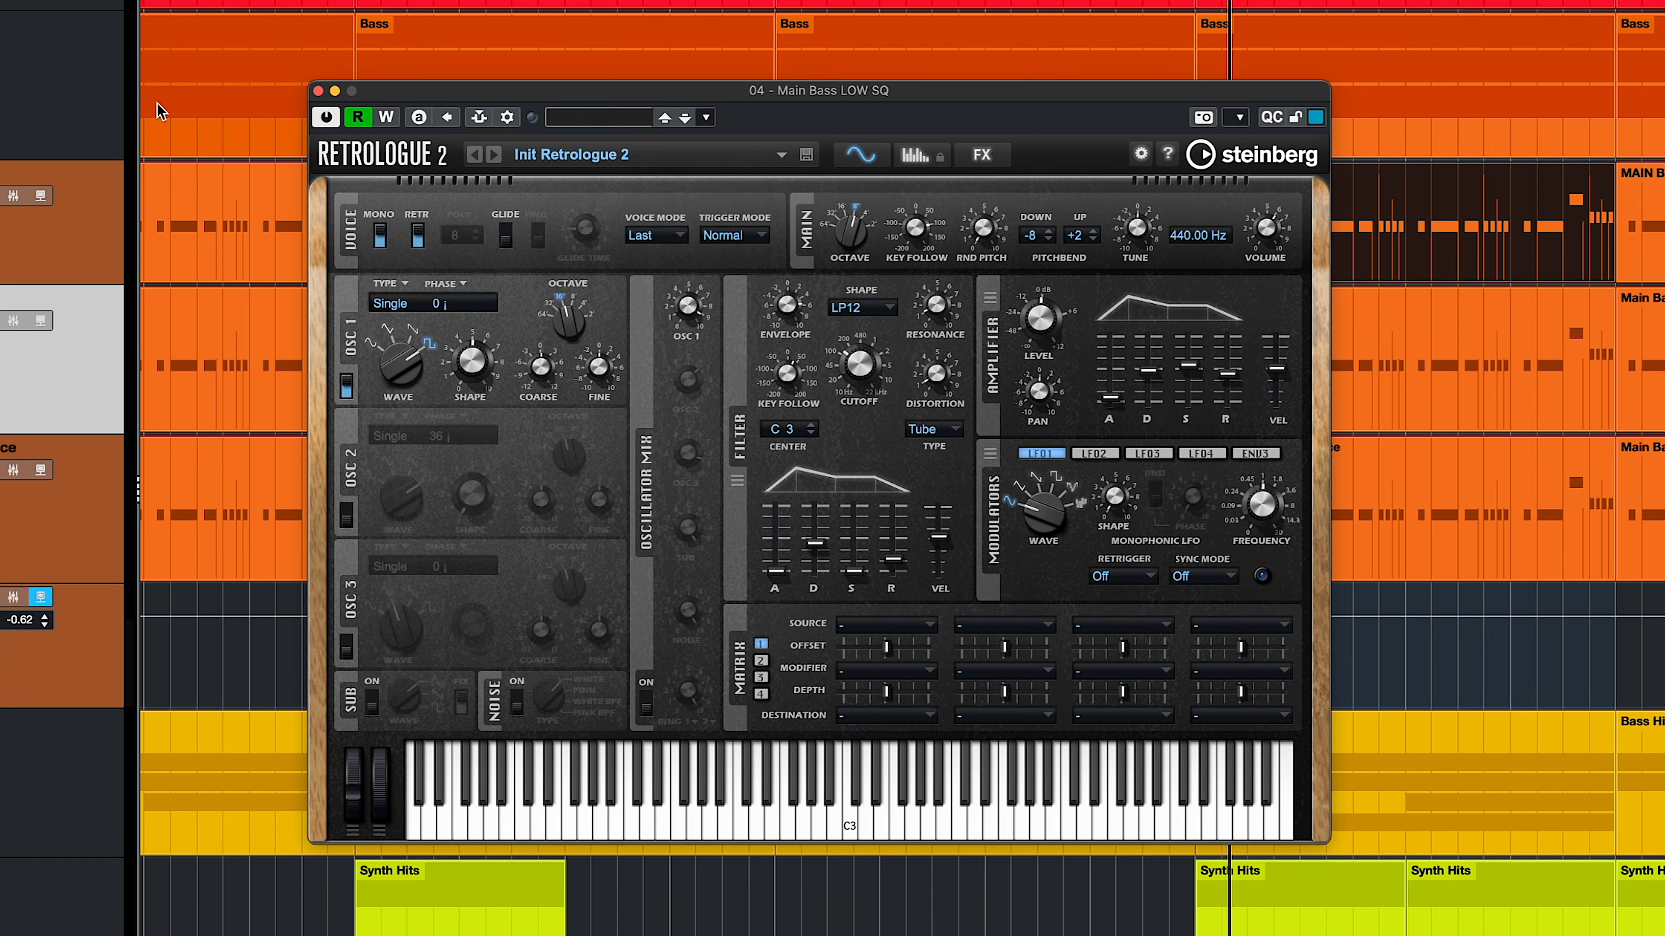
{"action": "left_click", "coordinate": [317, 92]}
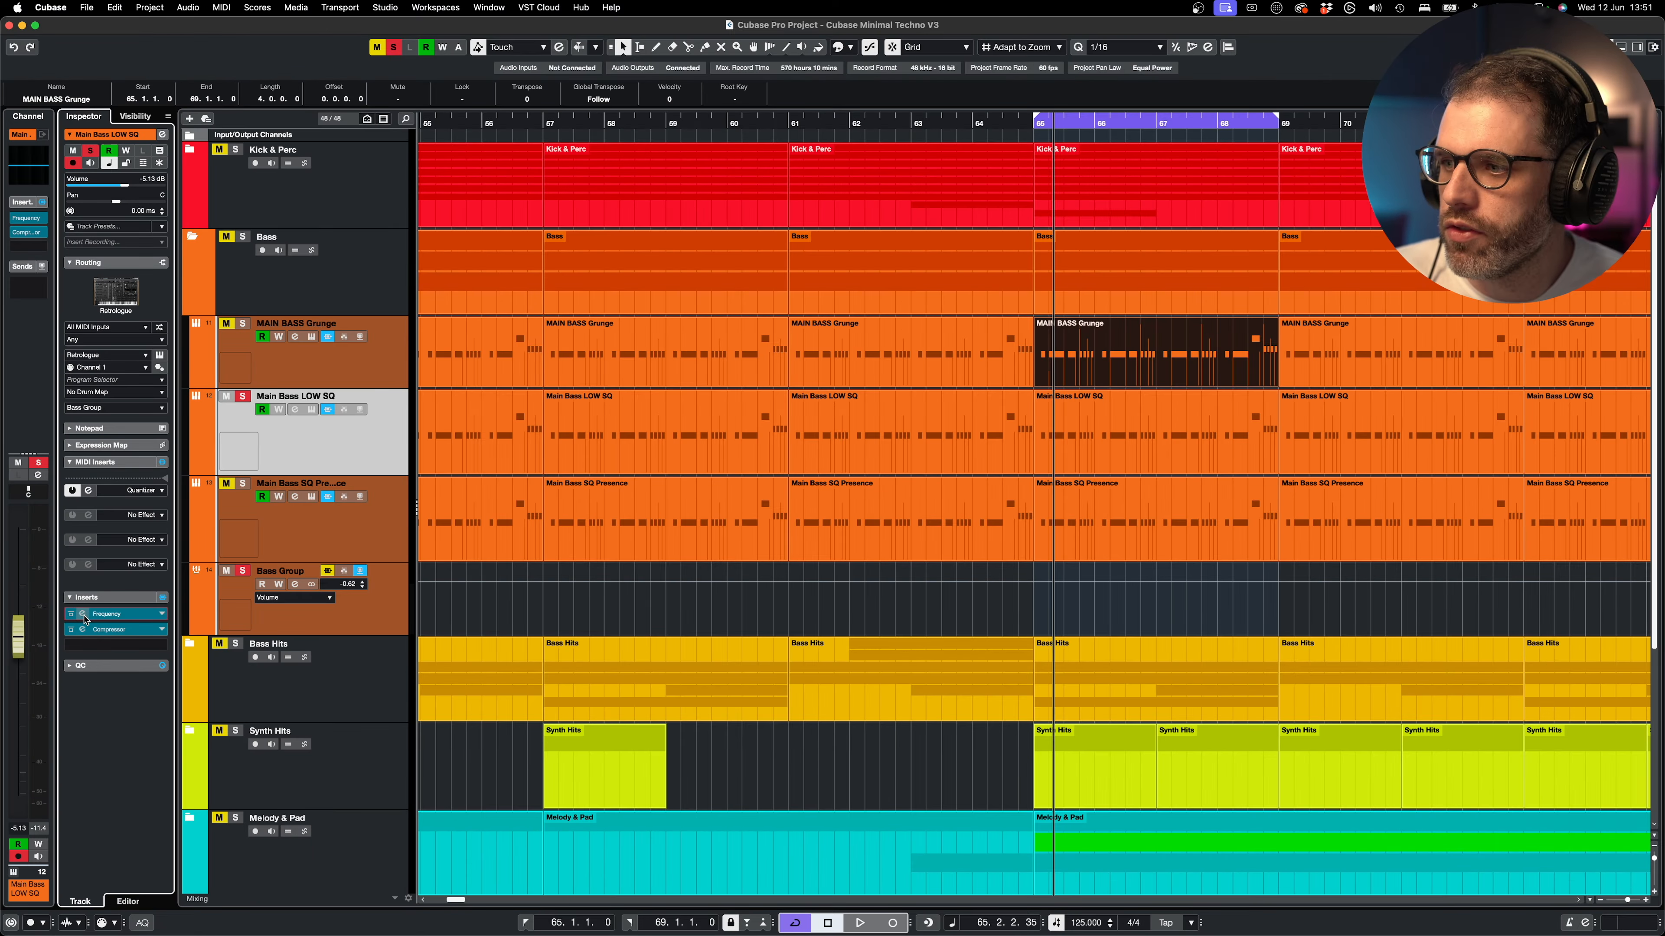
- Open the Frequency equalizer insert on the Main Bass LOW SQ track
{"action": "left_click", "coordinate": [83, 615]}
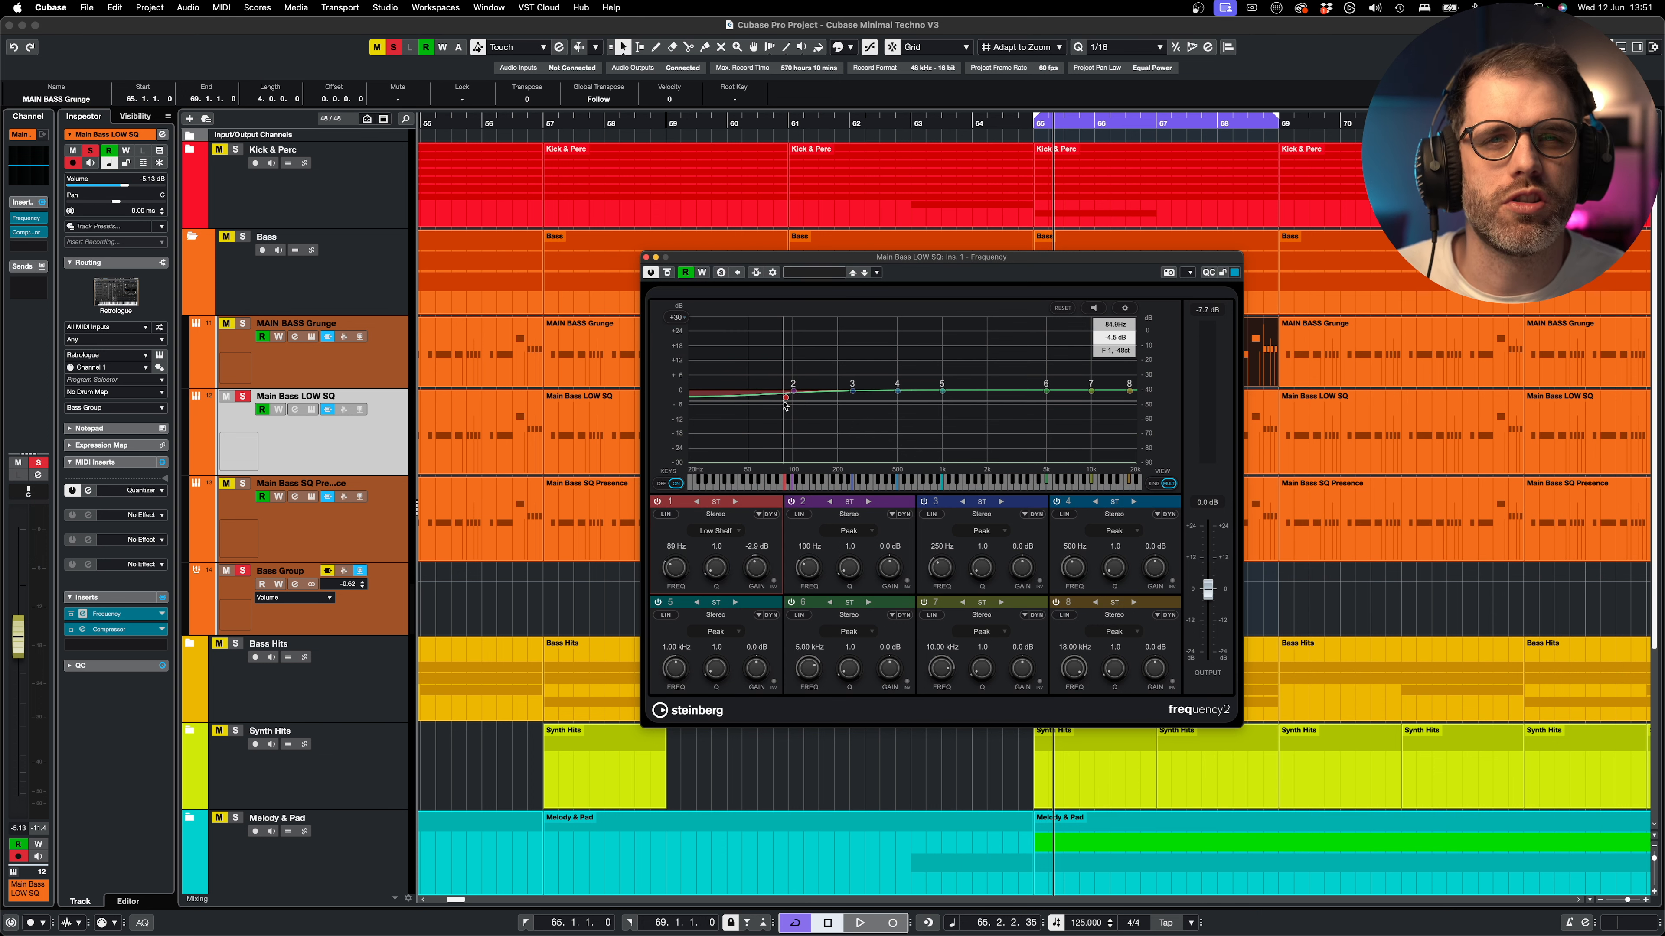
- Close the Frequency editor and audition the soloed Main Bass LOW SQ track
{"action": "left_click", "coordinate": [645, 257]}
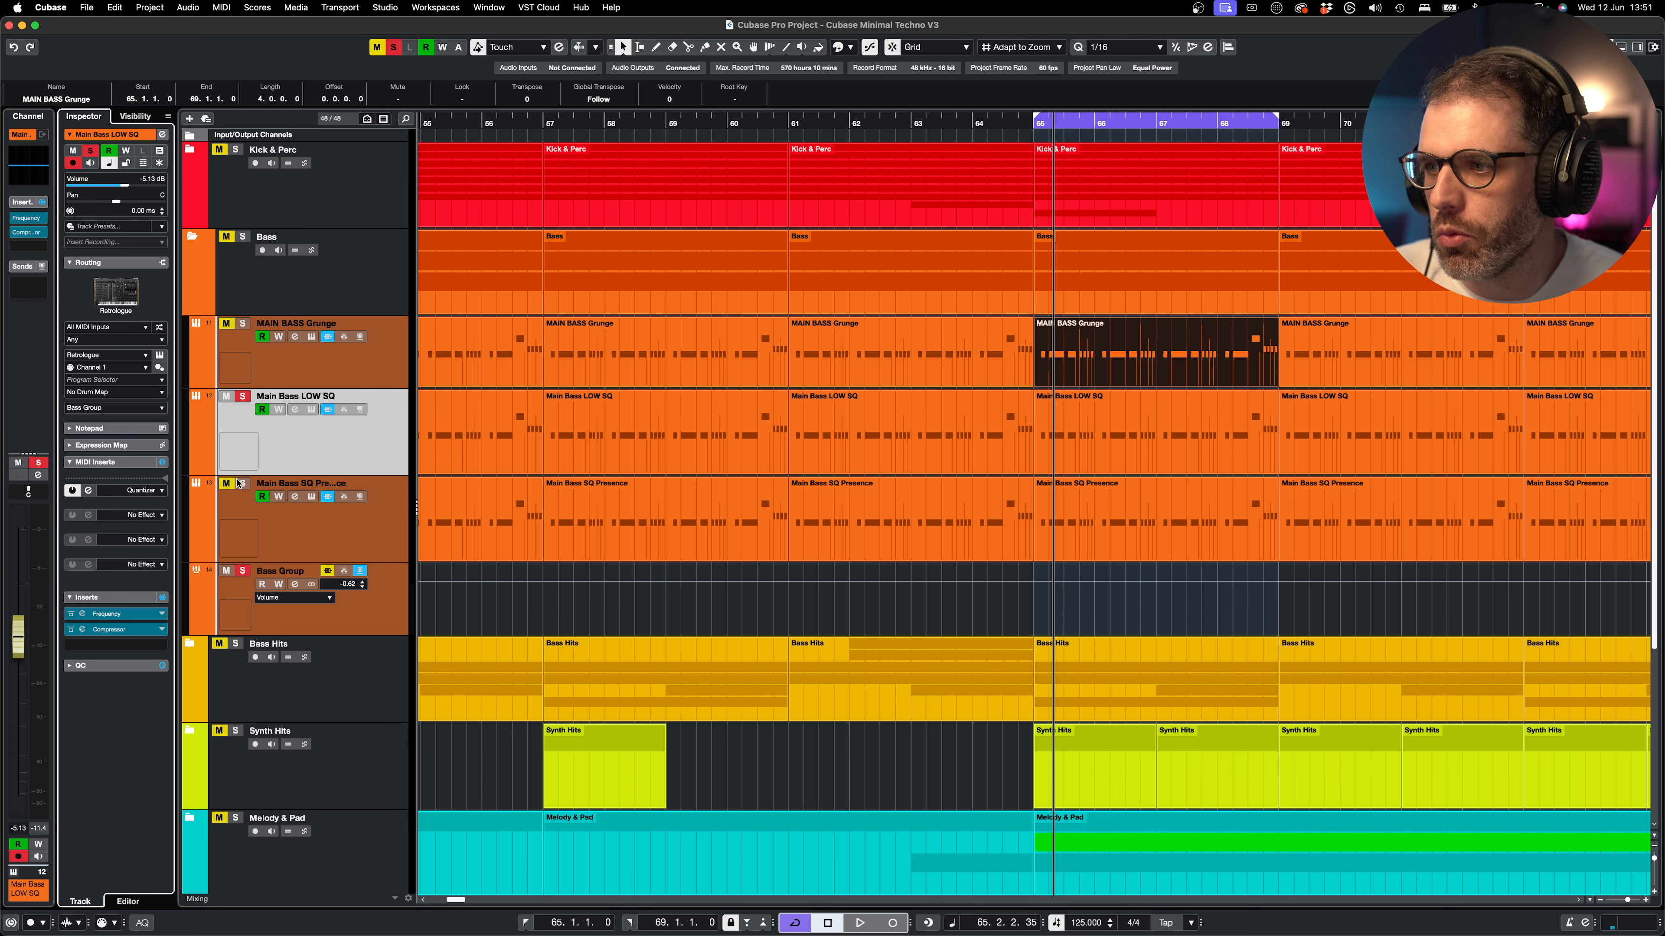
{"action": "key", "text": "space"}
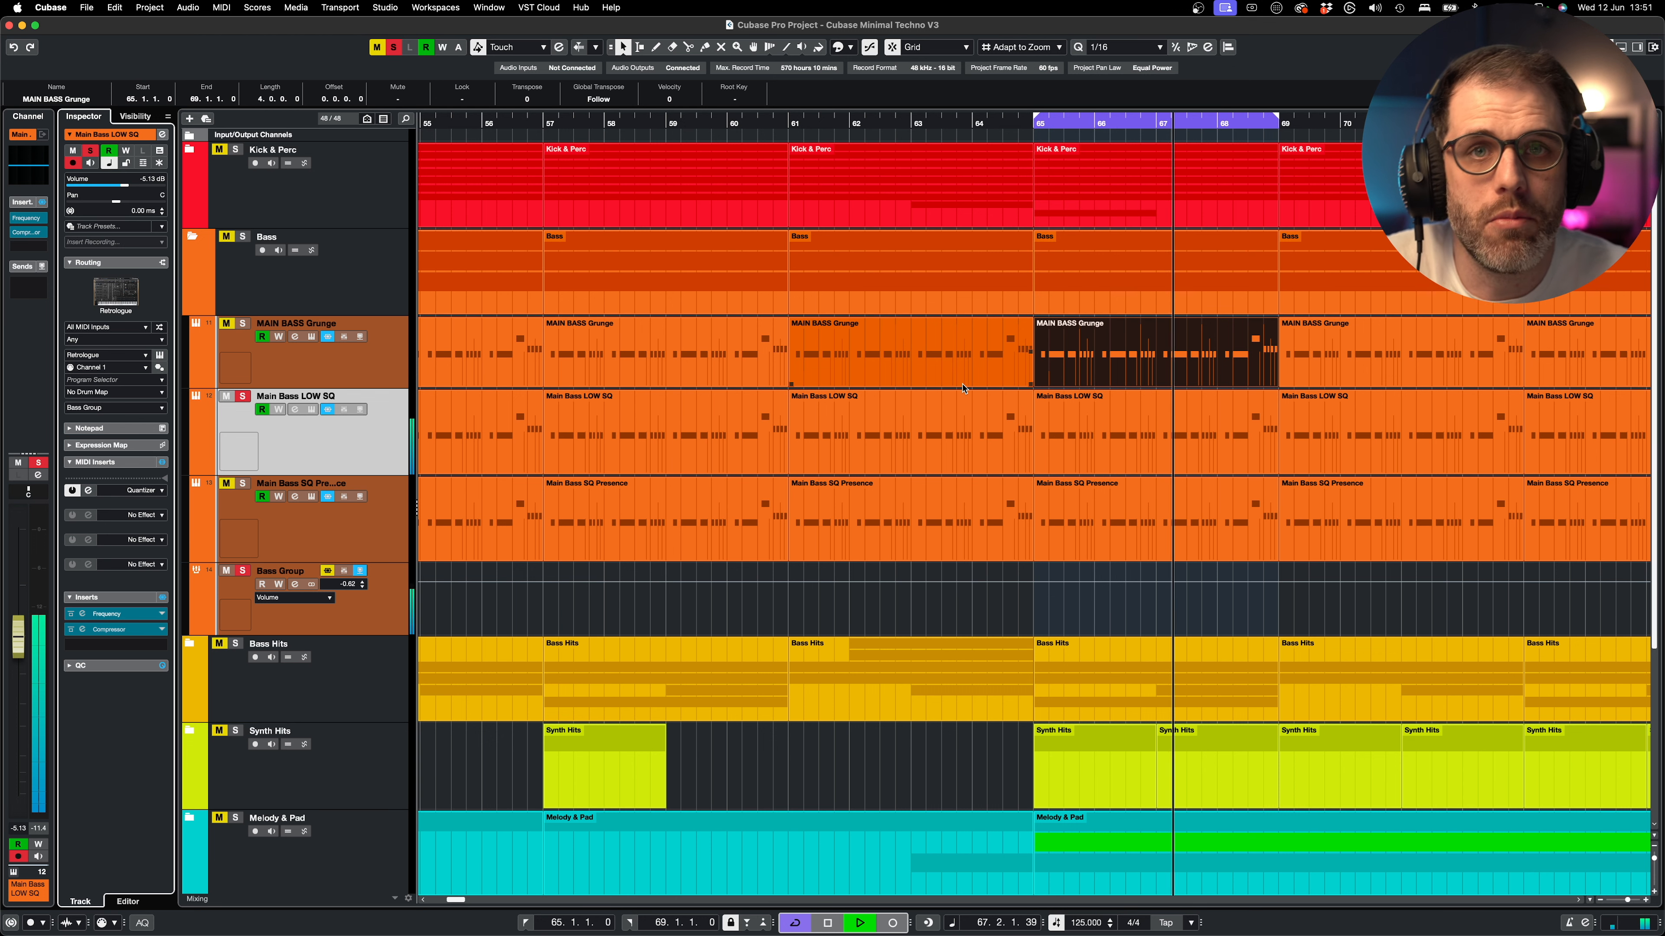
{"action": "key", "text": "space"}
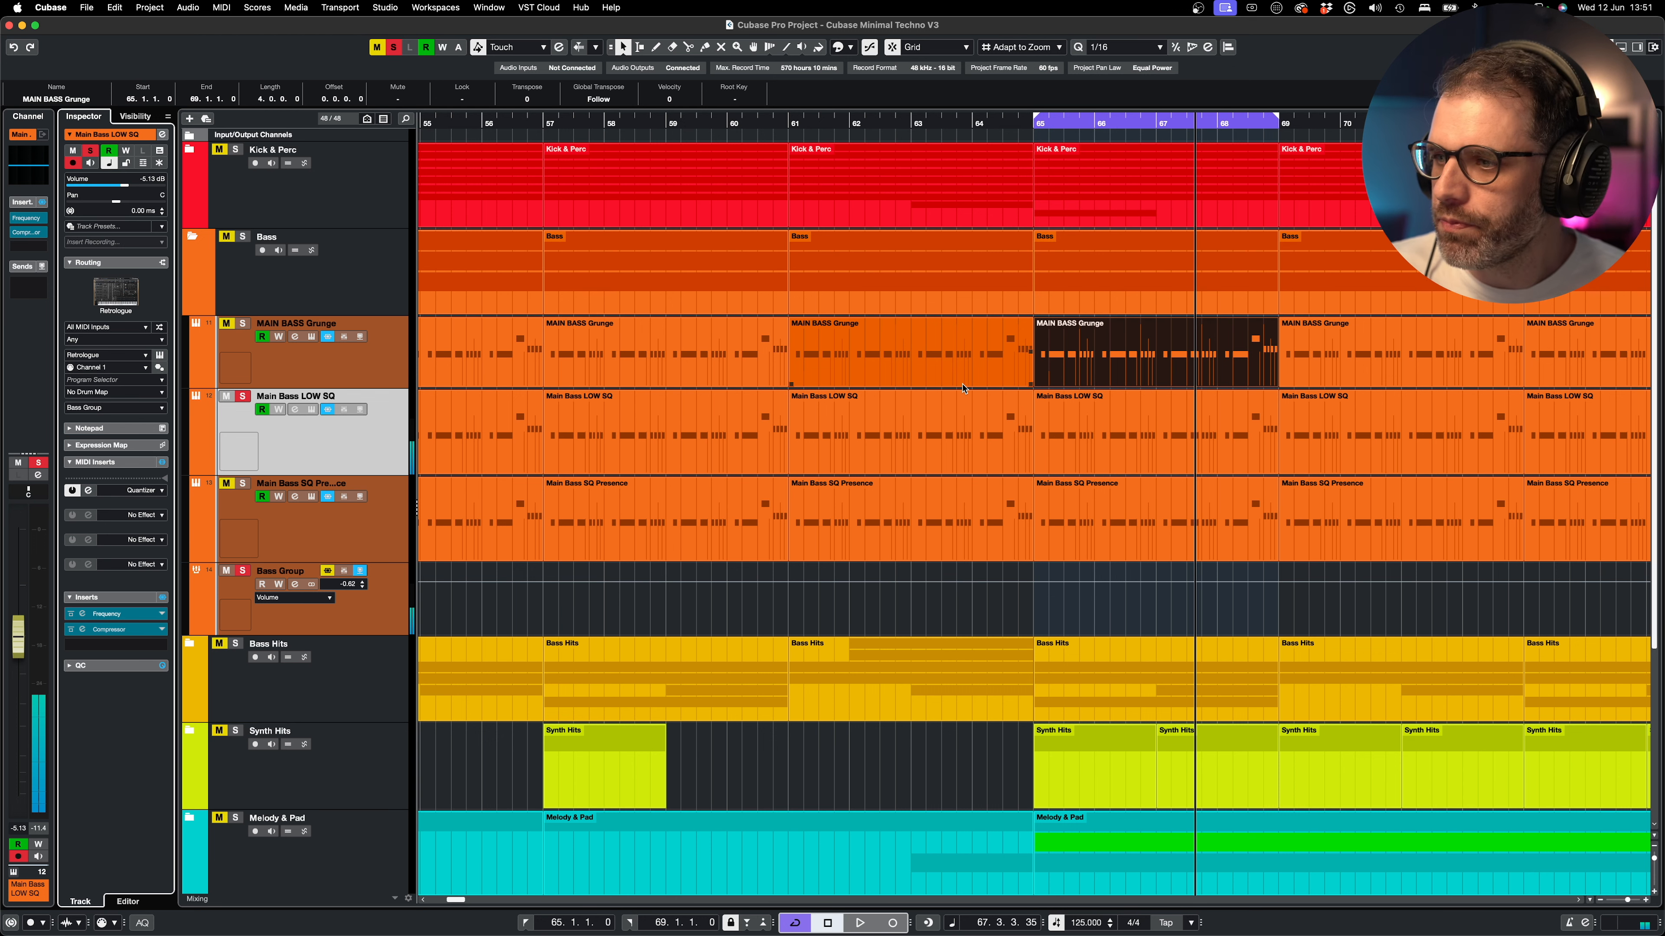
- Audition Main Bass SQ Presence soloed in place of Main Bass LOW SQ, and examine its Frequency equalizer insert
{"action": "left_click", "coordinate": [358, 546]}
{"action": "left_click", "coordinate": [241, 486]}
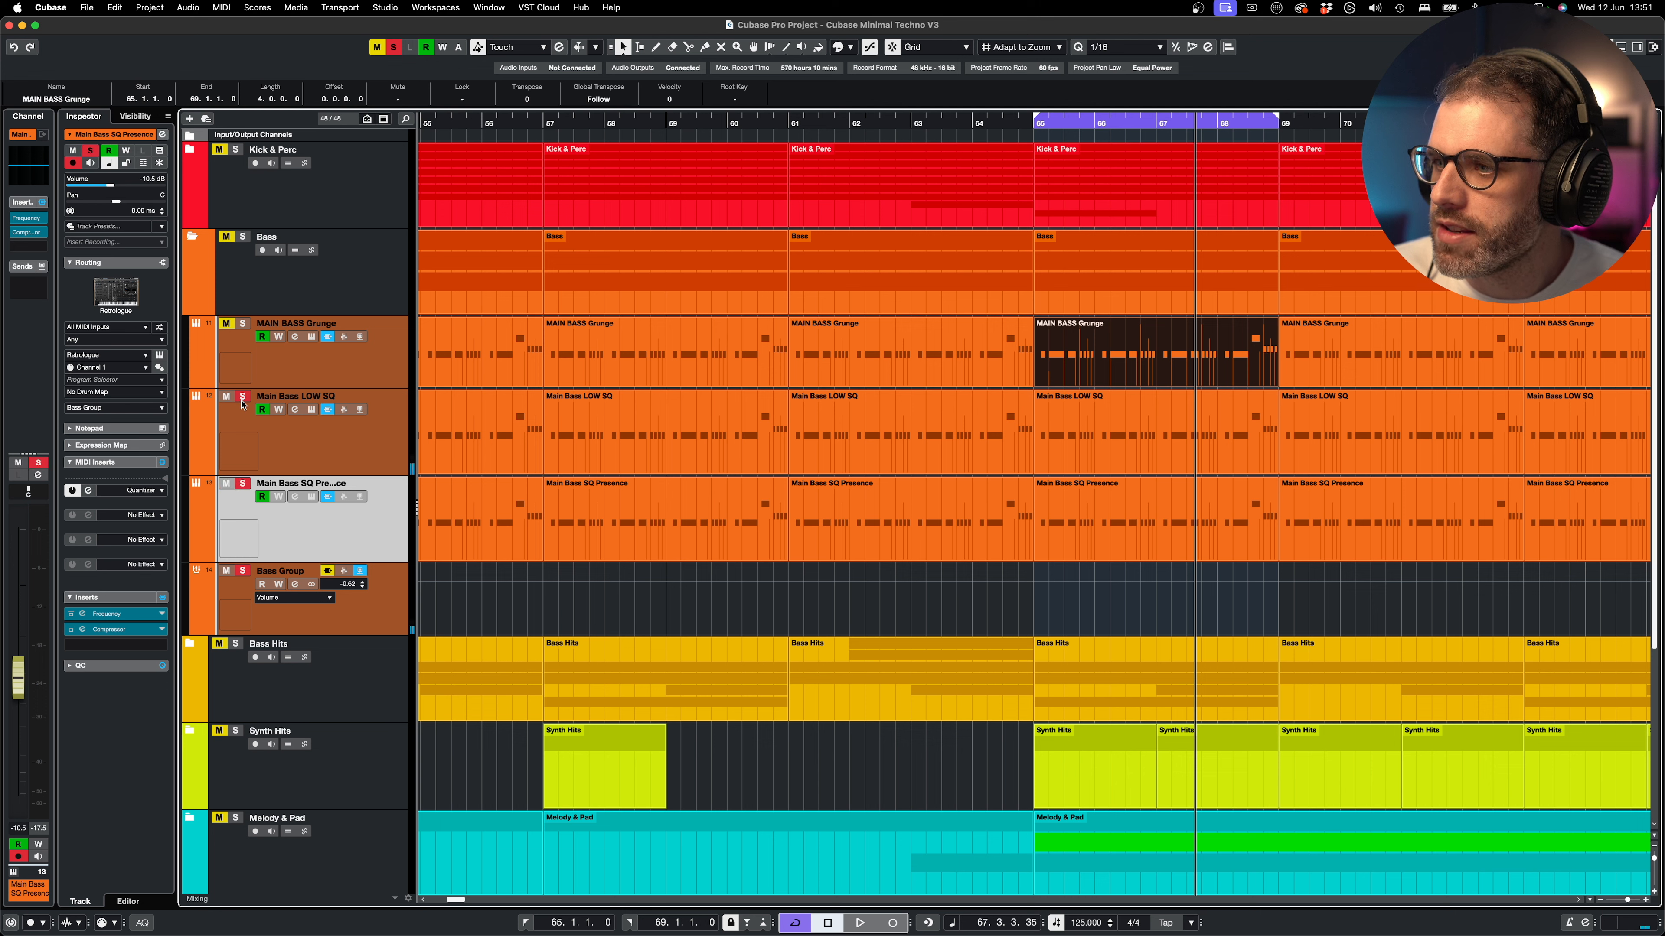
{"action": "left_click", "coordinate": [242, 397]}
{"action": "key", "text": "space"}
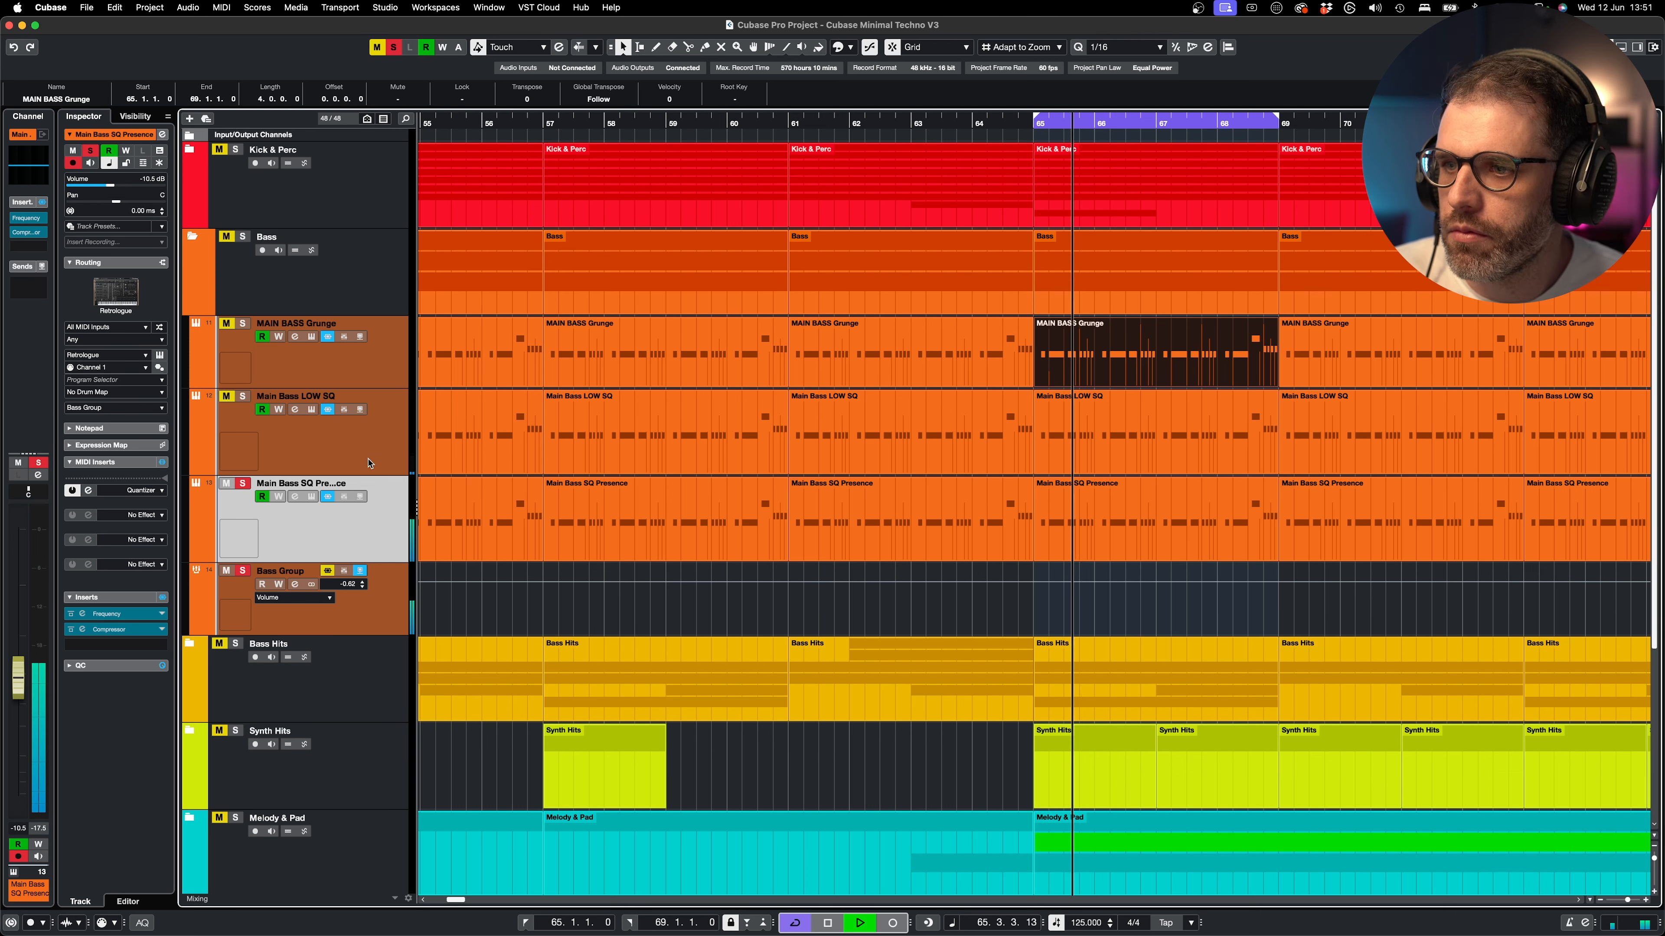
{"action": "key", "text": "space"}
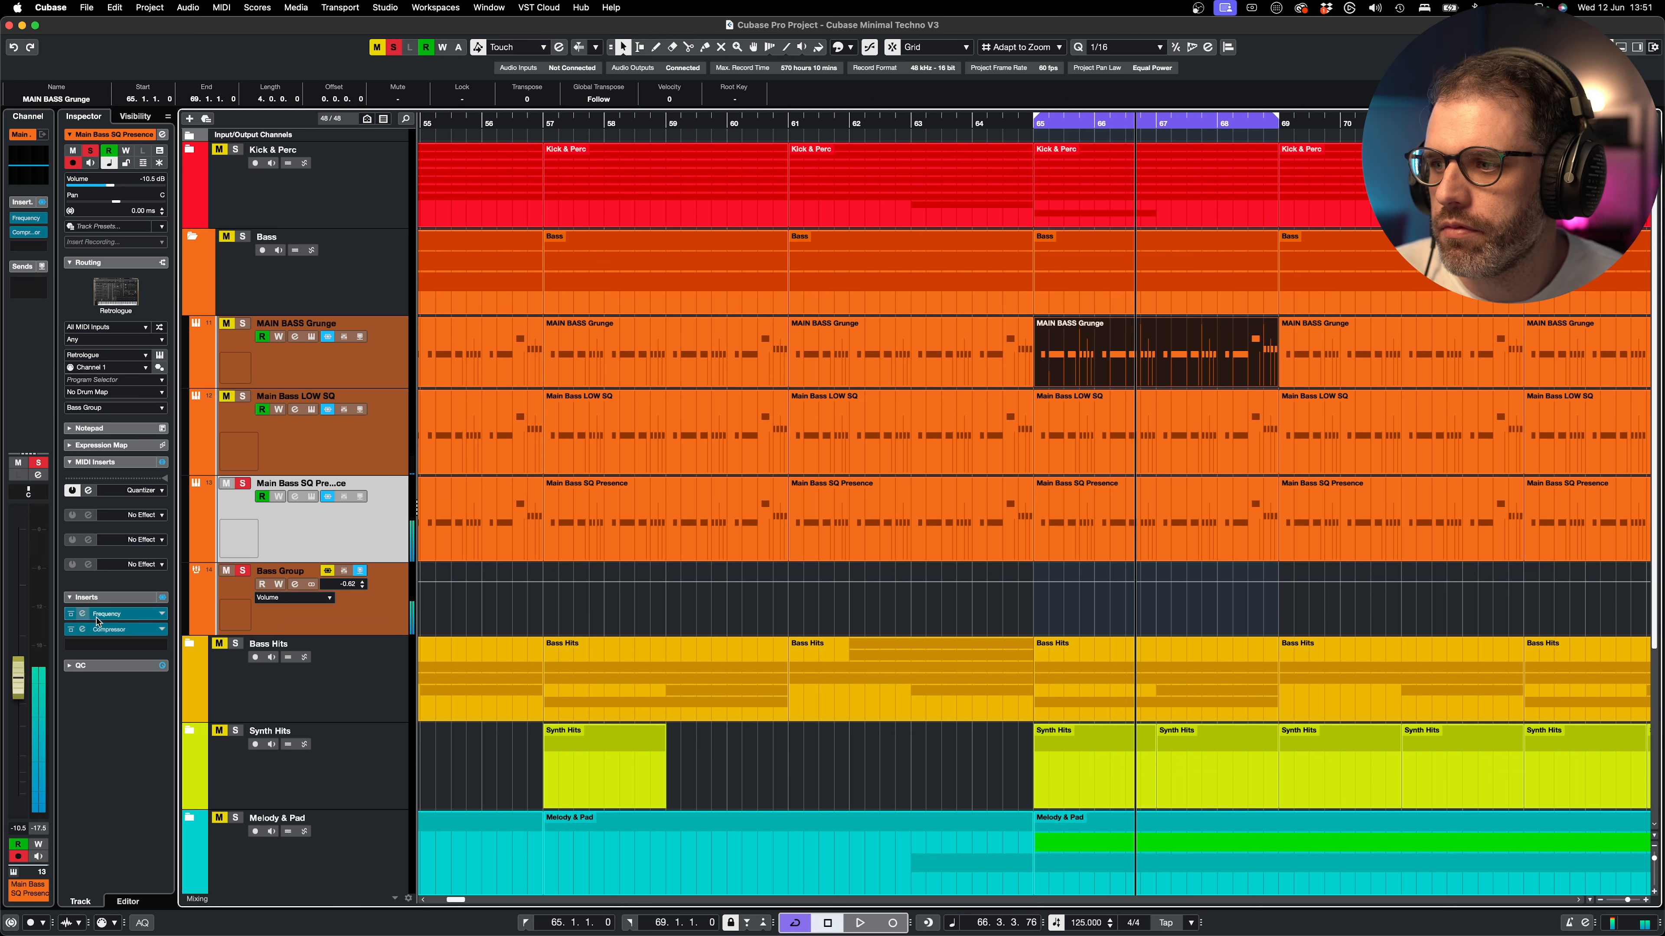
{"action": "left_click", "coordinate": [84, 614]}
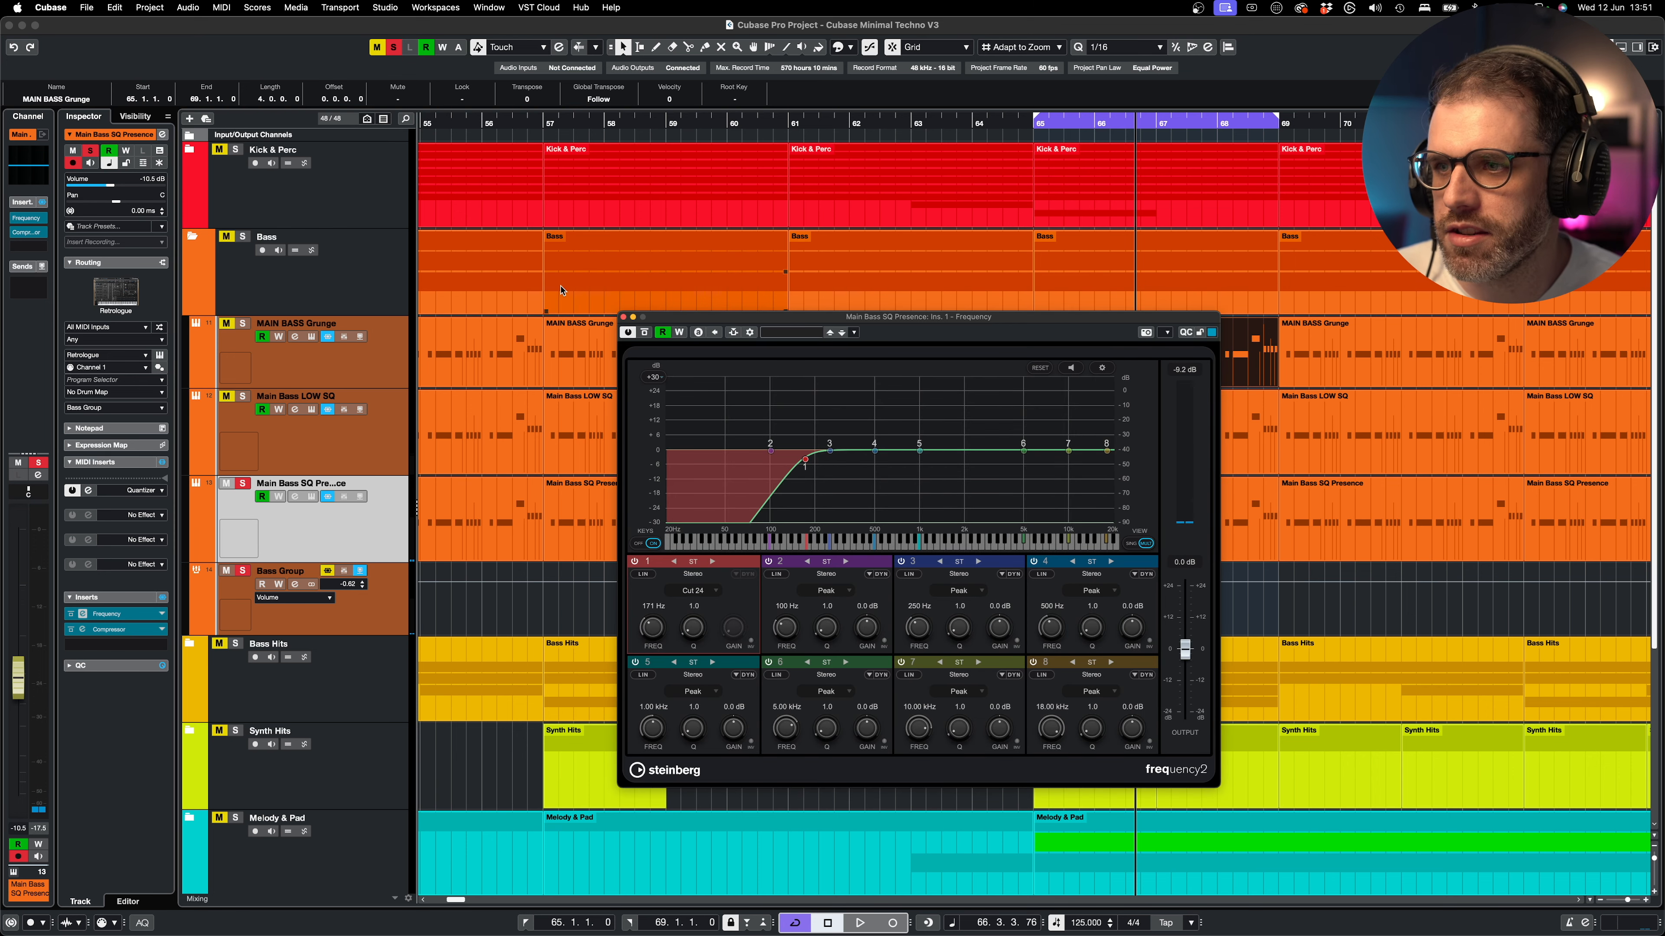
{"action": "left_click", "coordinate": [623, 317]}
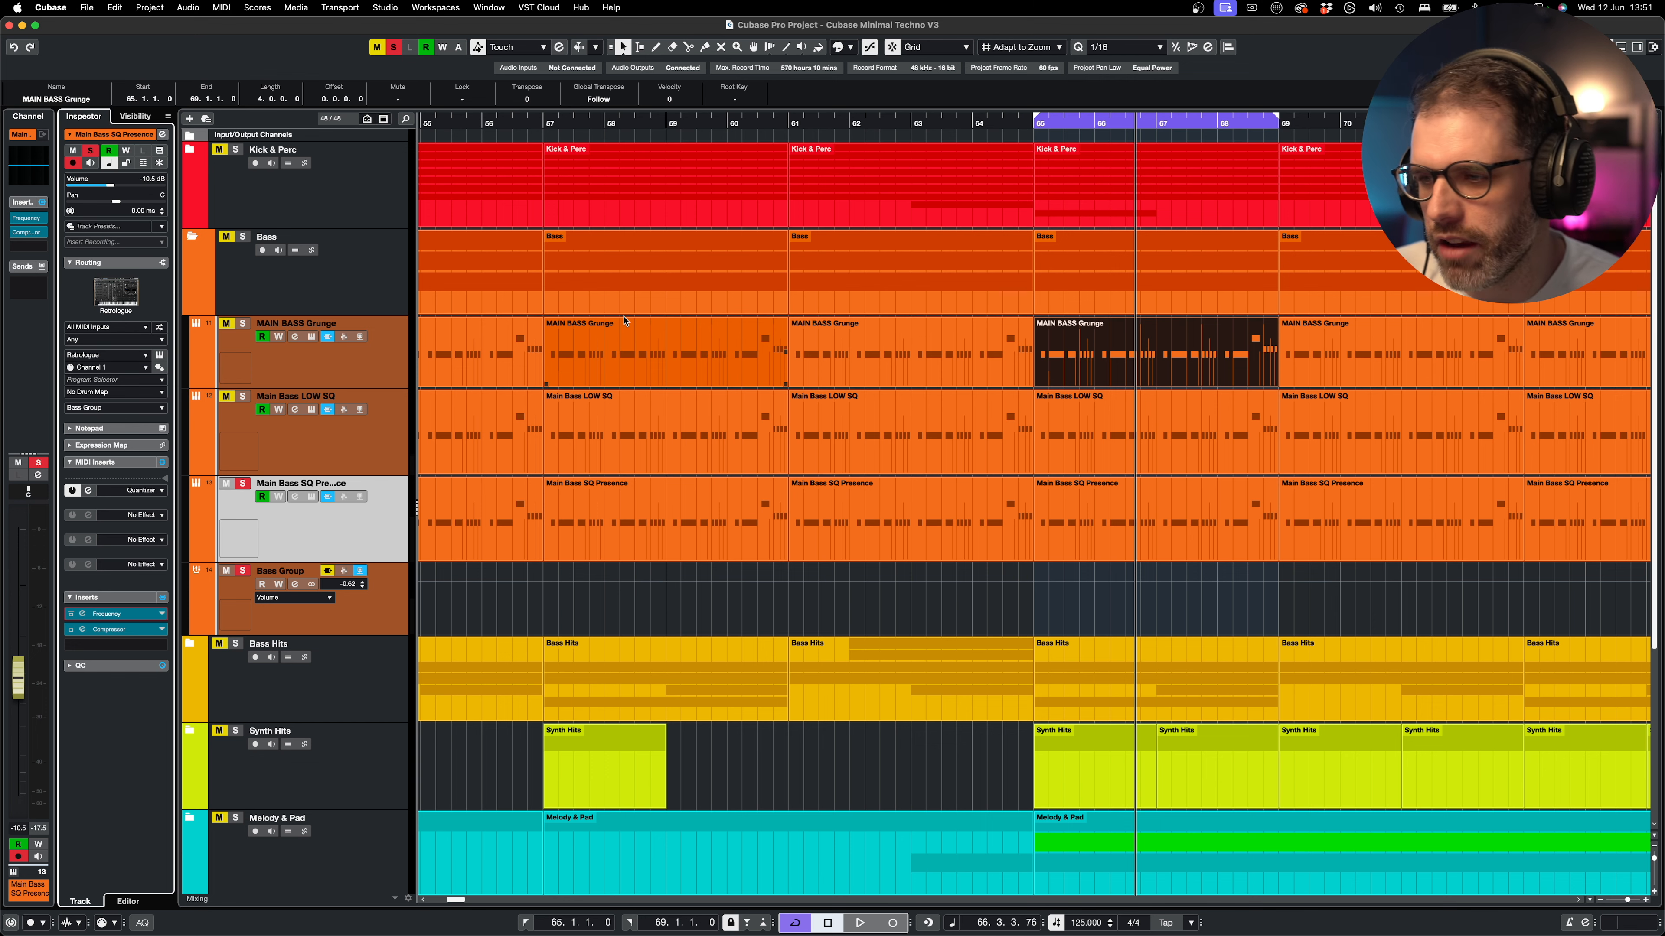
- Solo the whole Bass folder instead of Main Bass SQ Presence and play the loop
{"action": "key", "text": "g"}
{"action": "key", "text": "g"}
{"action": "key", "text": "g"}
{"action": "left_click", "coordinate": [243, 484]}
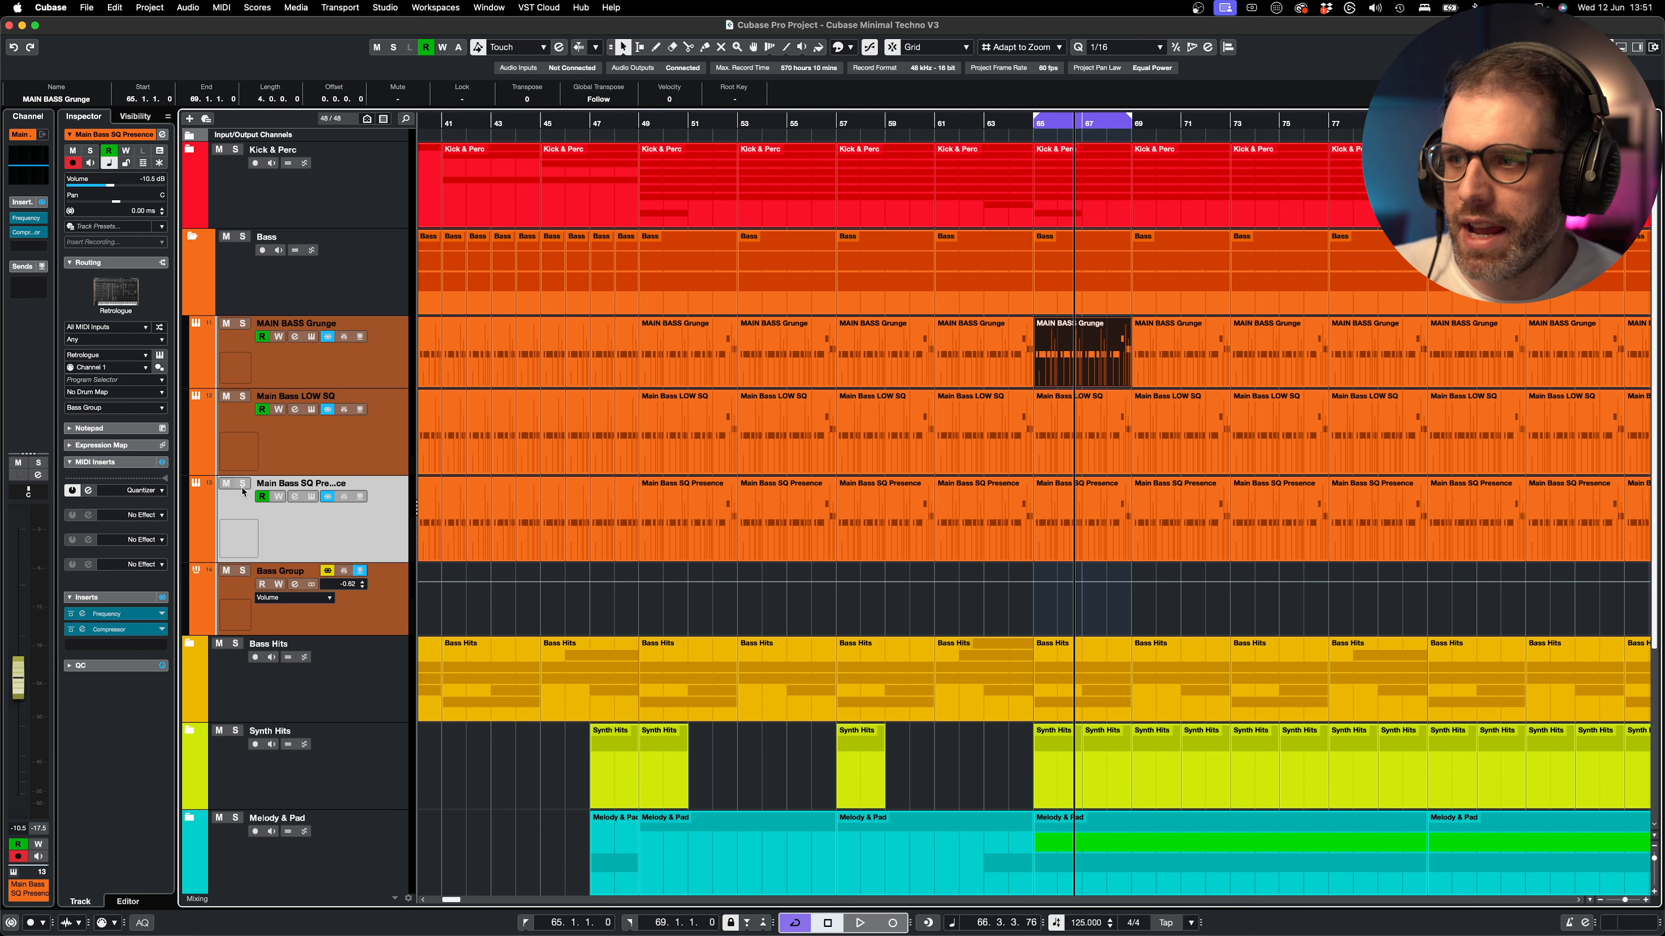
{"action": "left_click", "coordinate": [240, 237]}
{"action": "key", "text": "space"}
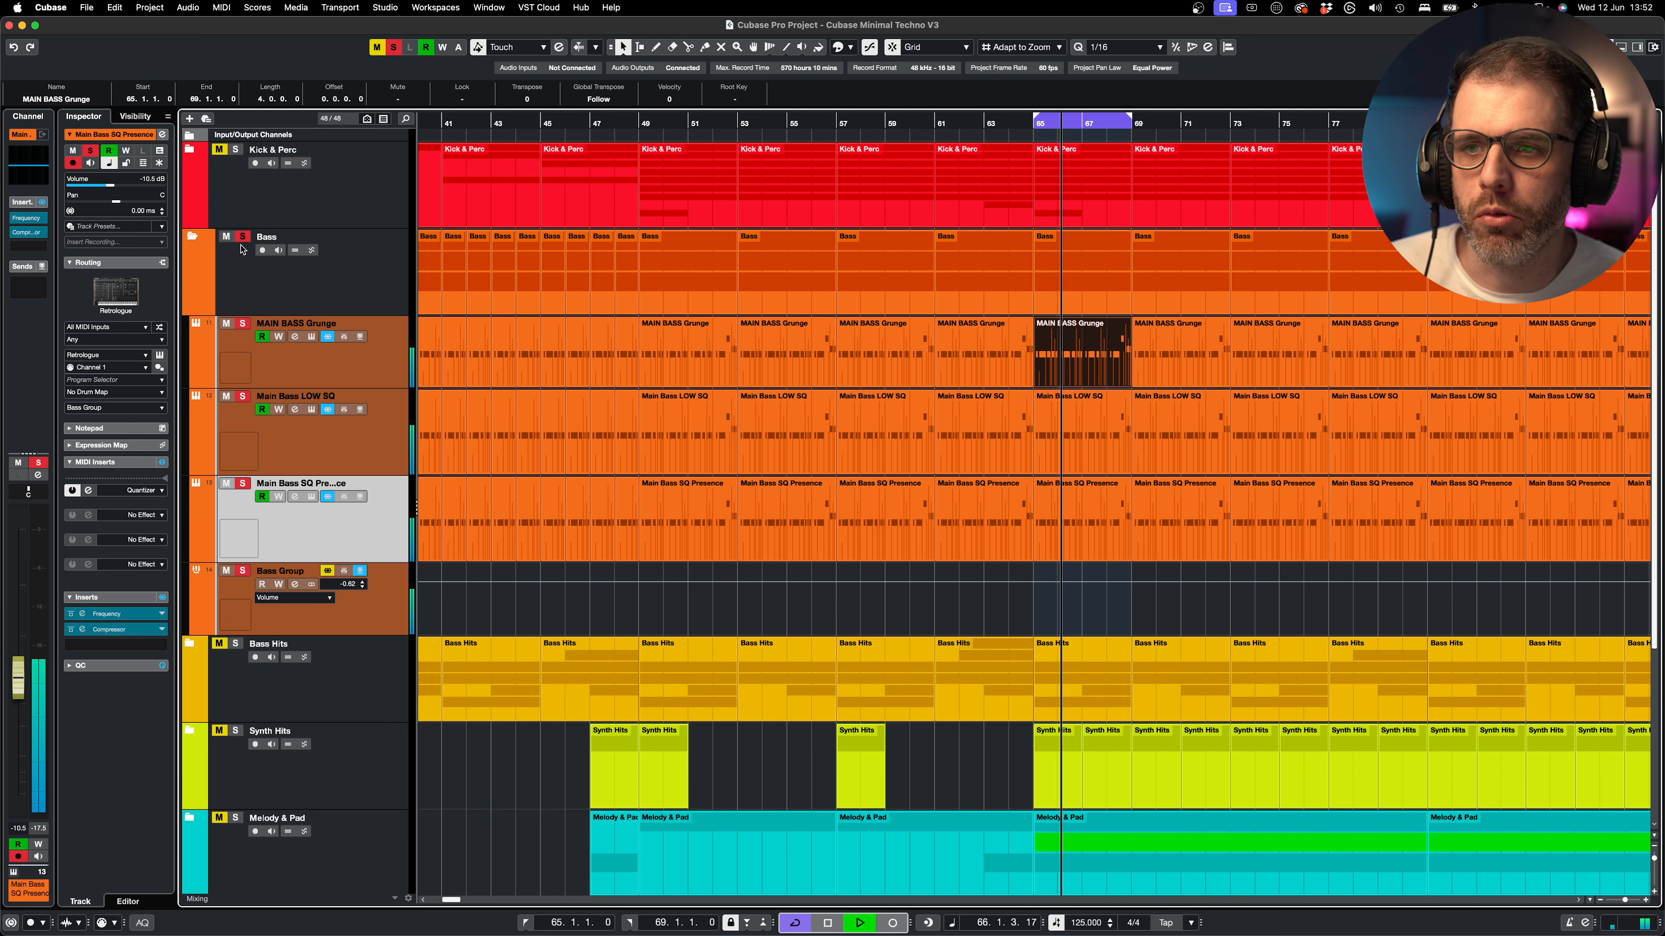
{"action": "key", "text": "space"}
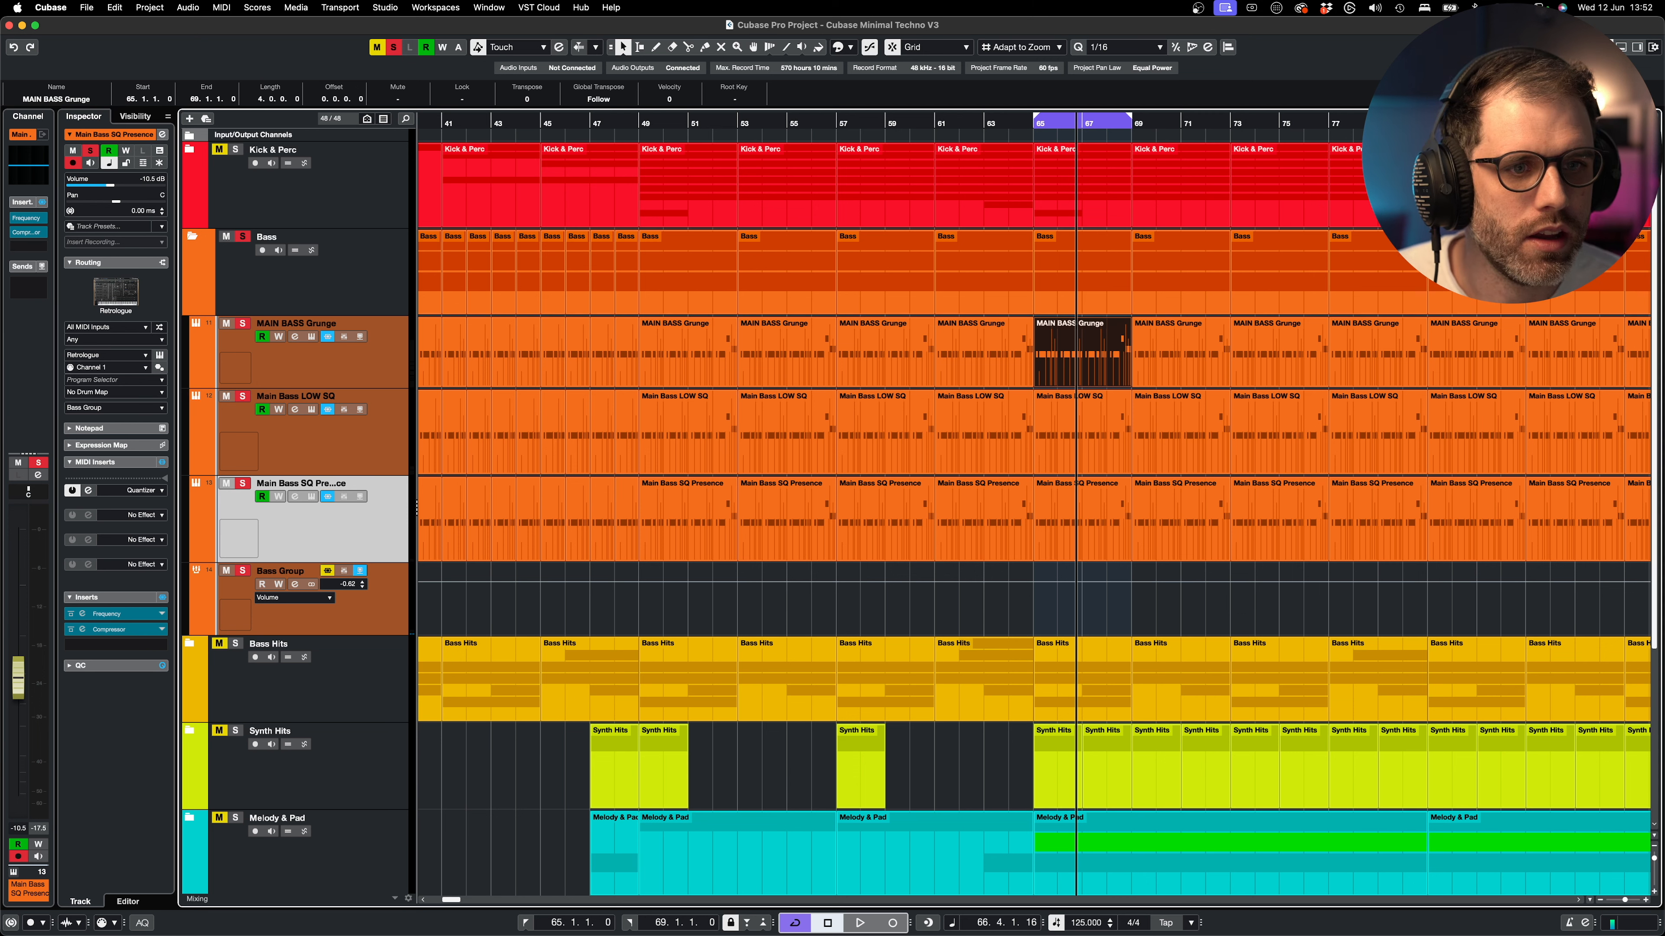
- Collapse the Bass folder and expand the Bass Hits folder in both the MixConsole's channel list and the project's track list
{"action": "key", "text": "F3"}
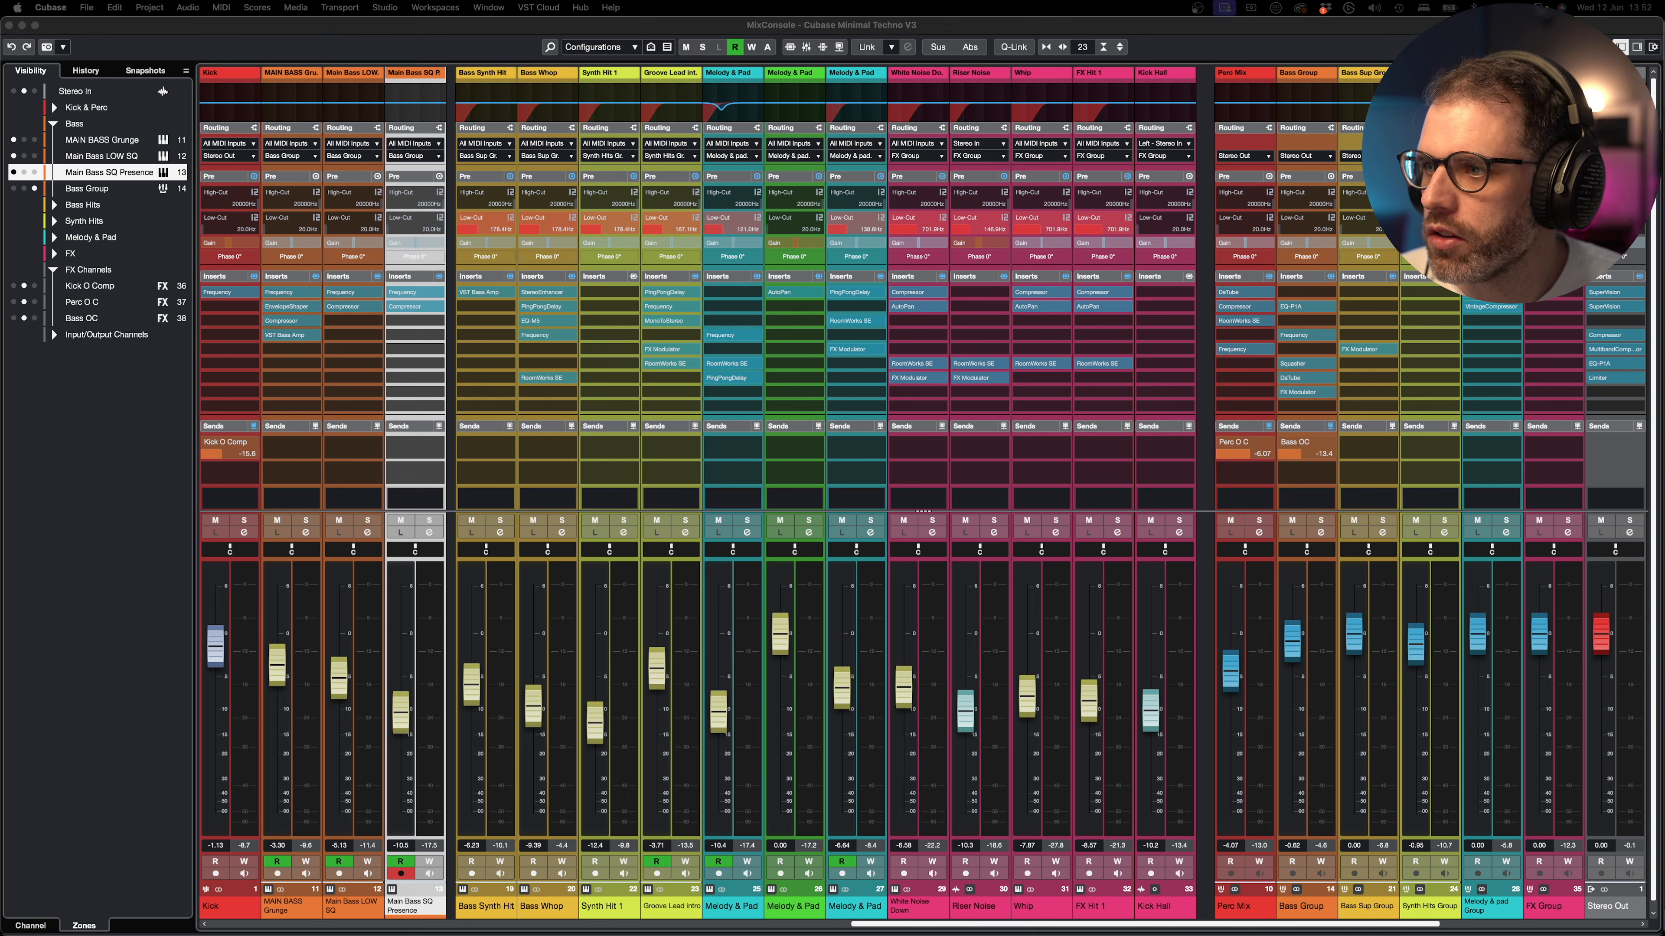
{"action": "left_click", "coordinate": [54, 123]}
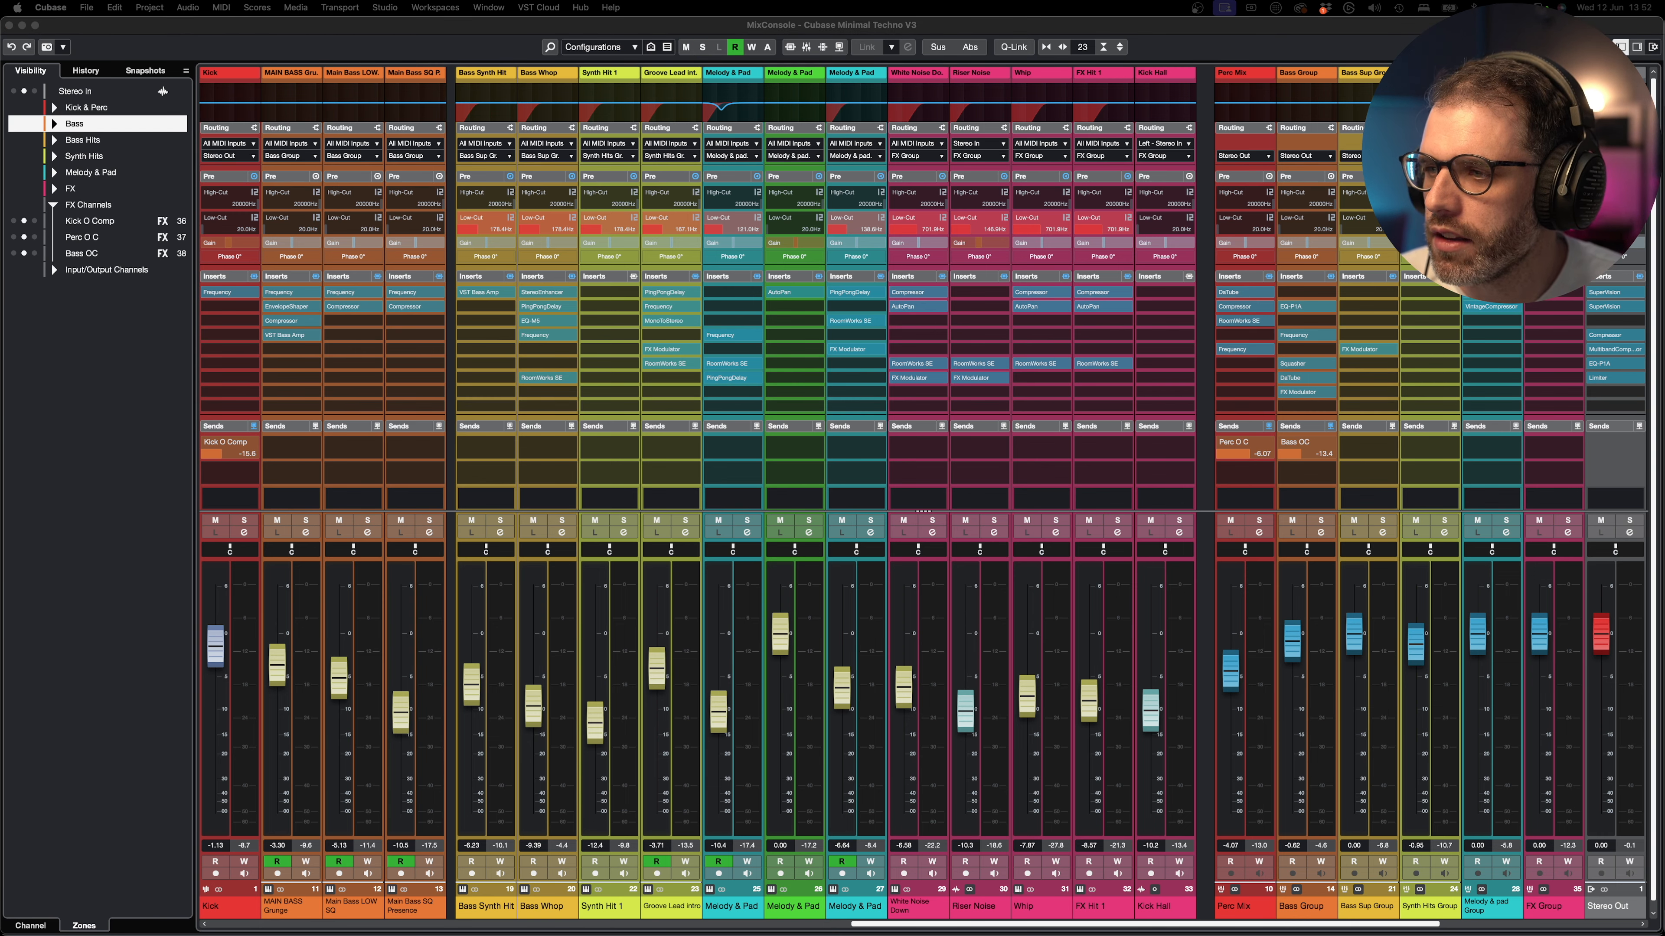
{"action": "left_click", "coordinate": [53, 139]}
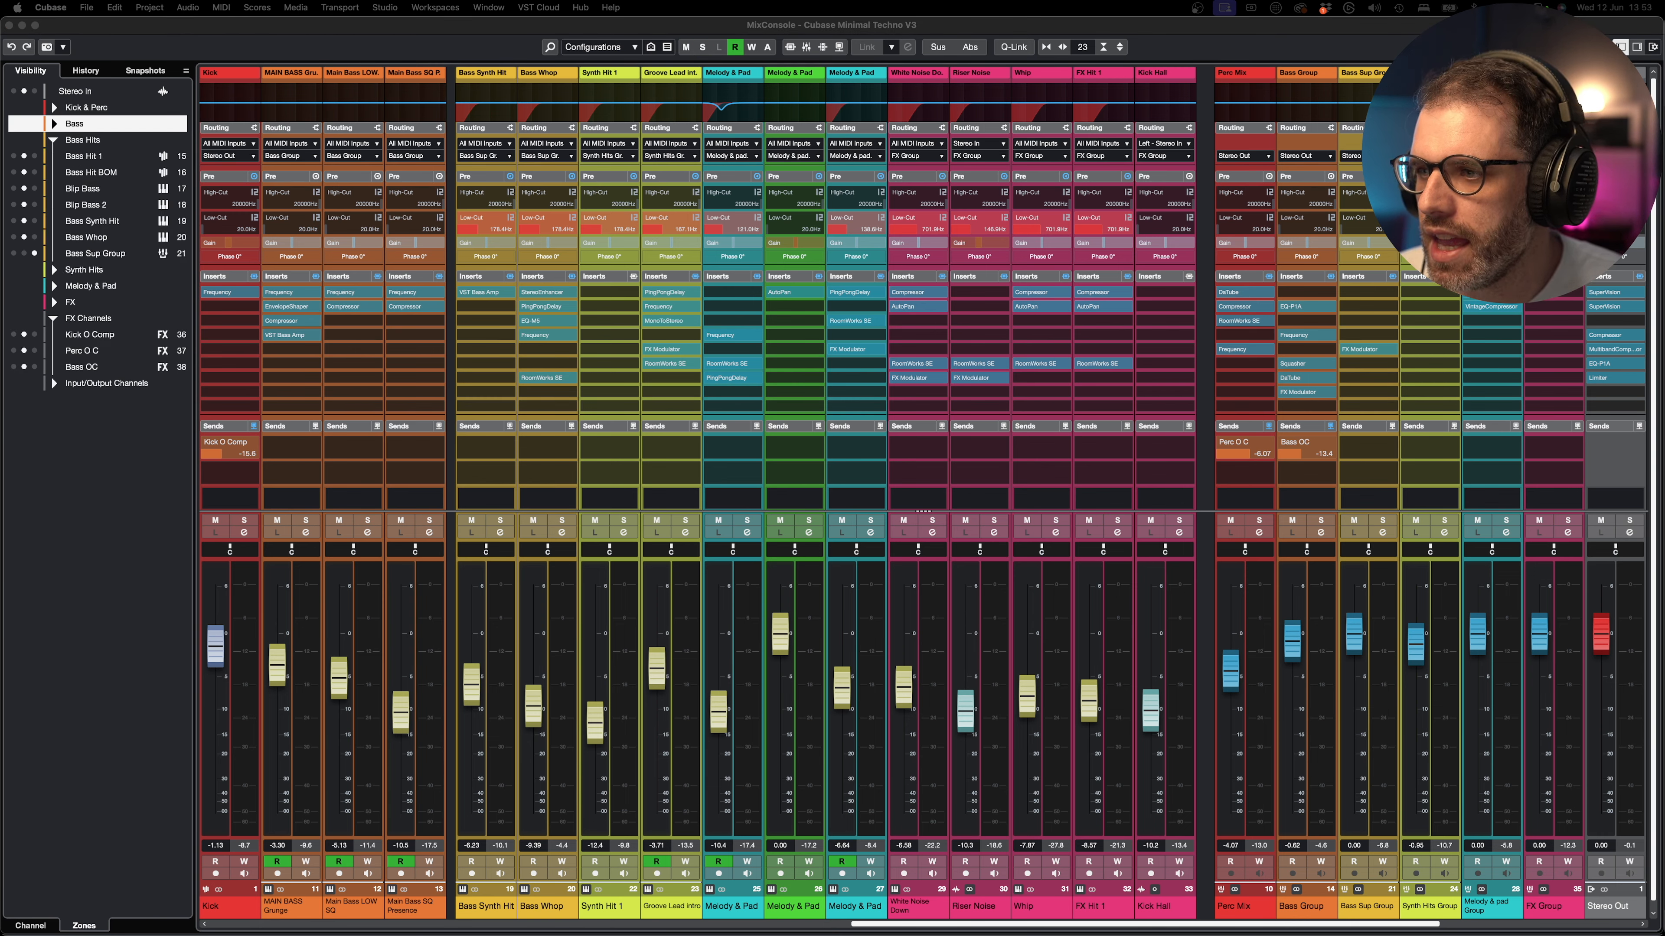
{"action": "key", "text": "F3"}
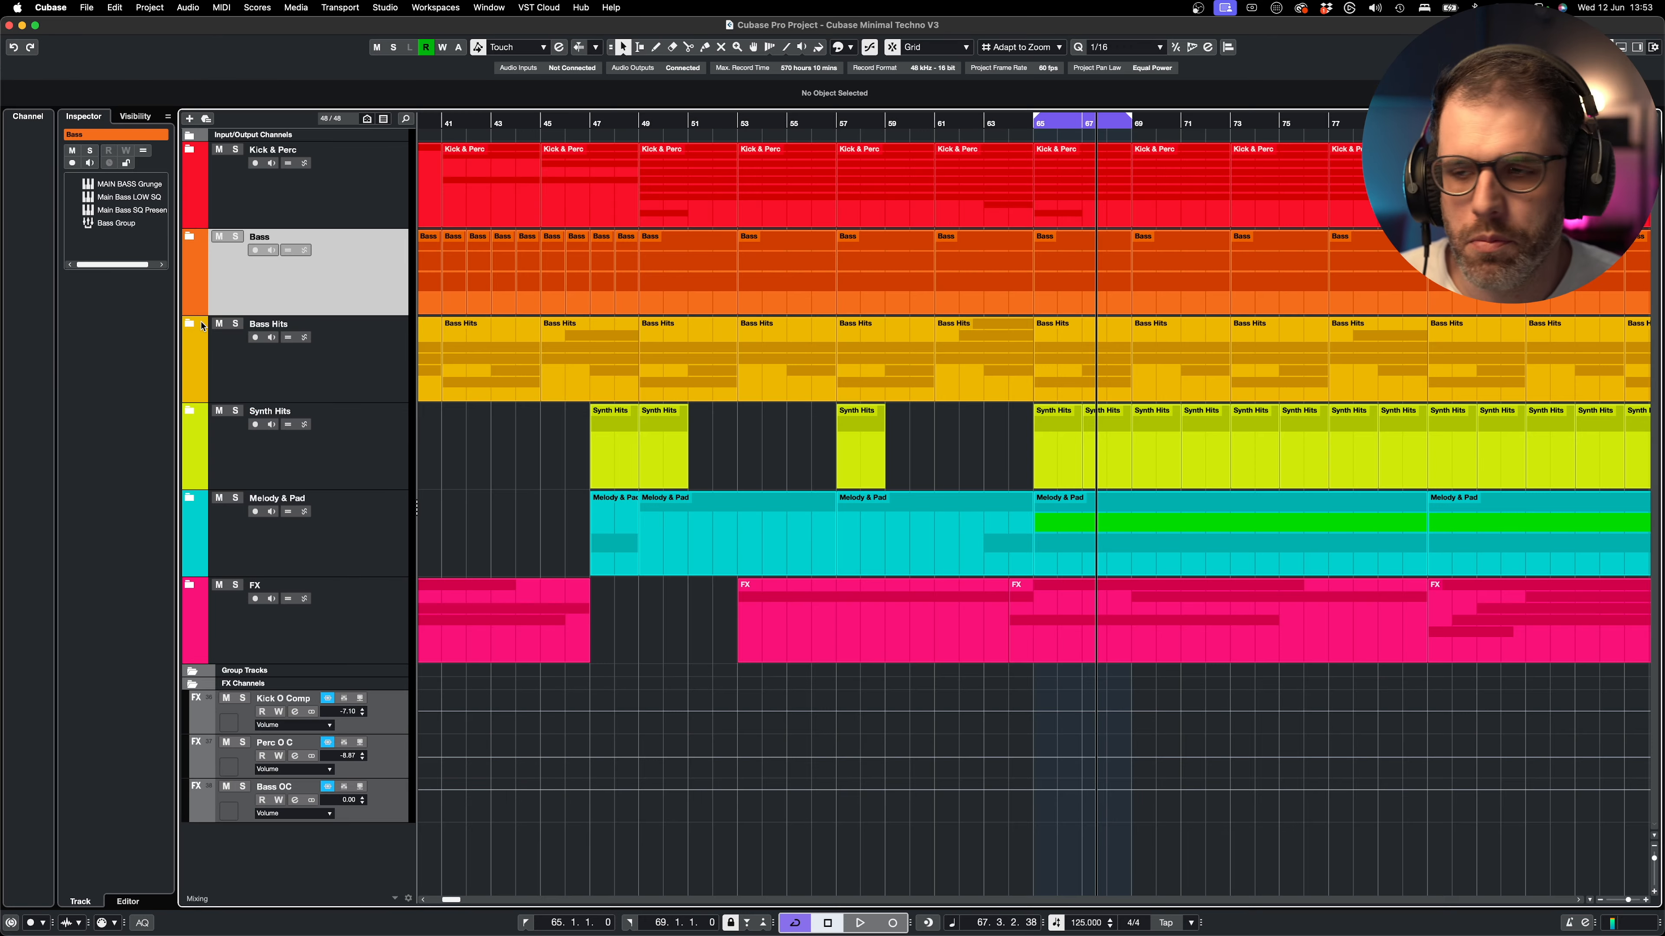
{"action": "left_click", "coordinate": [188, 326]}
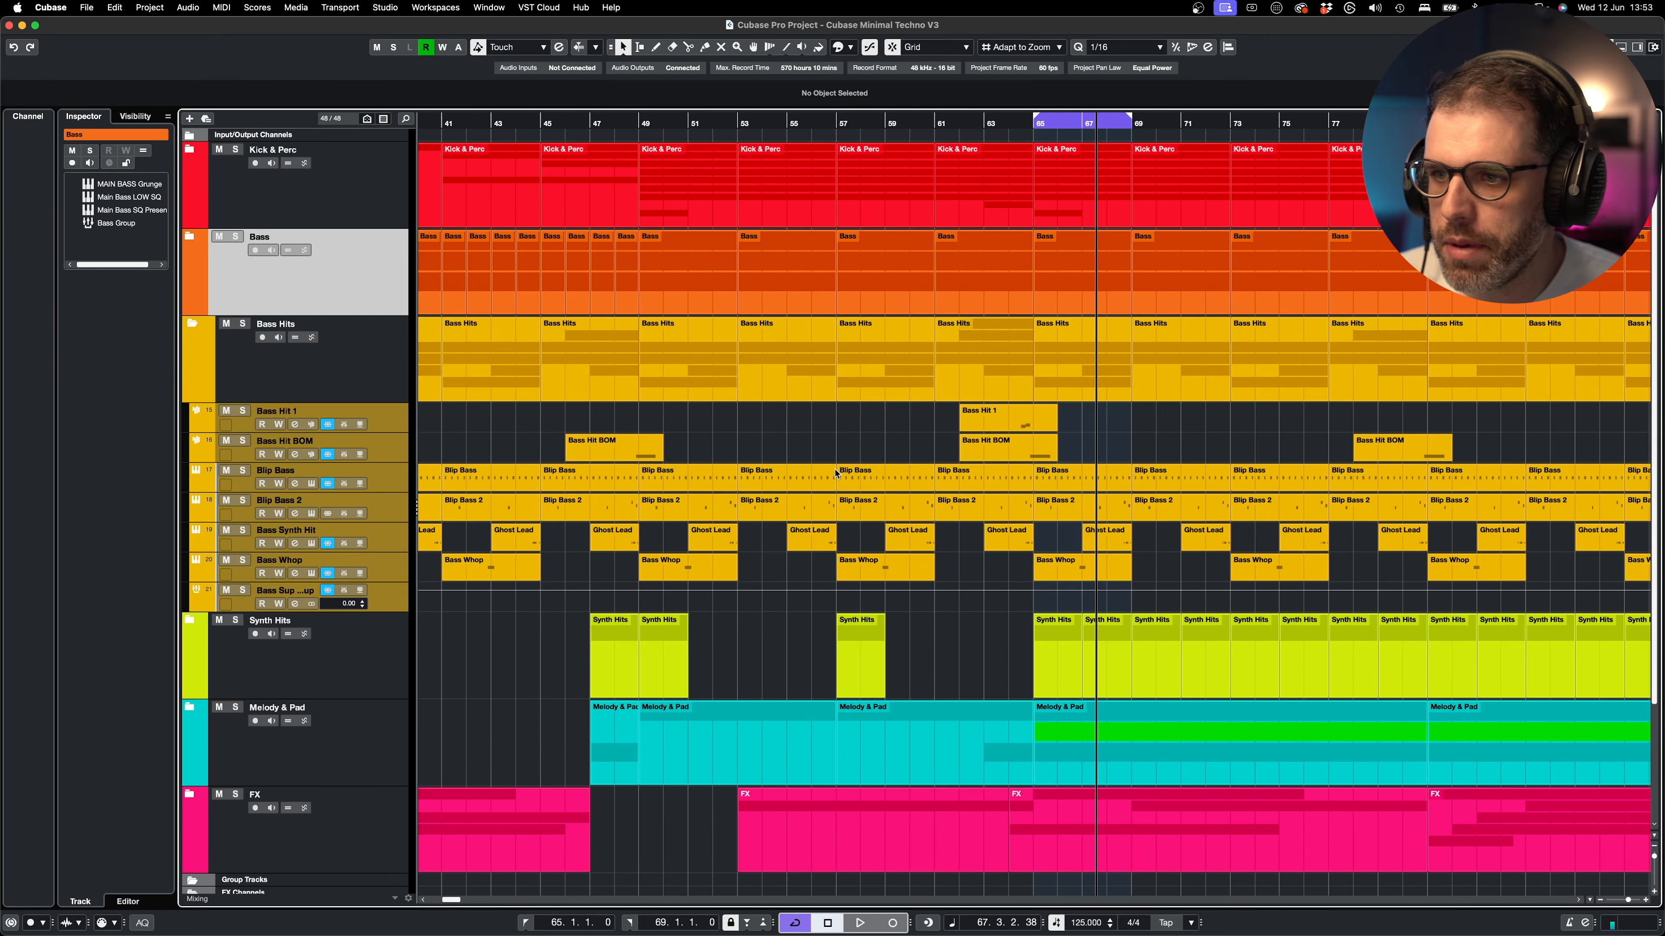
- Select the Bass Hit 1 part at bar 62 and place the project cursor at bar 64
{"action": "left_click", "coordinate": [1069, 577]}
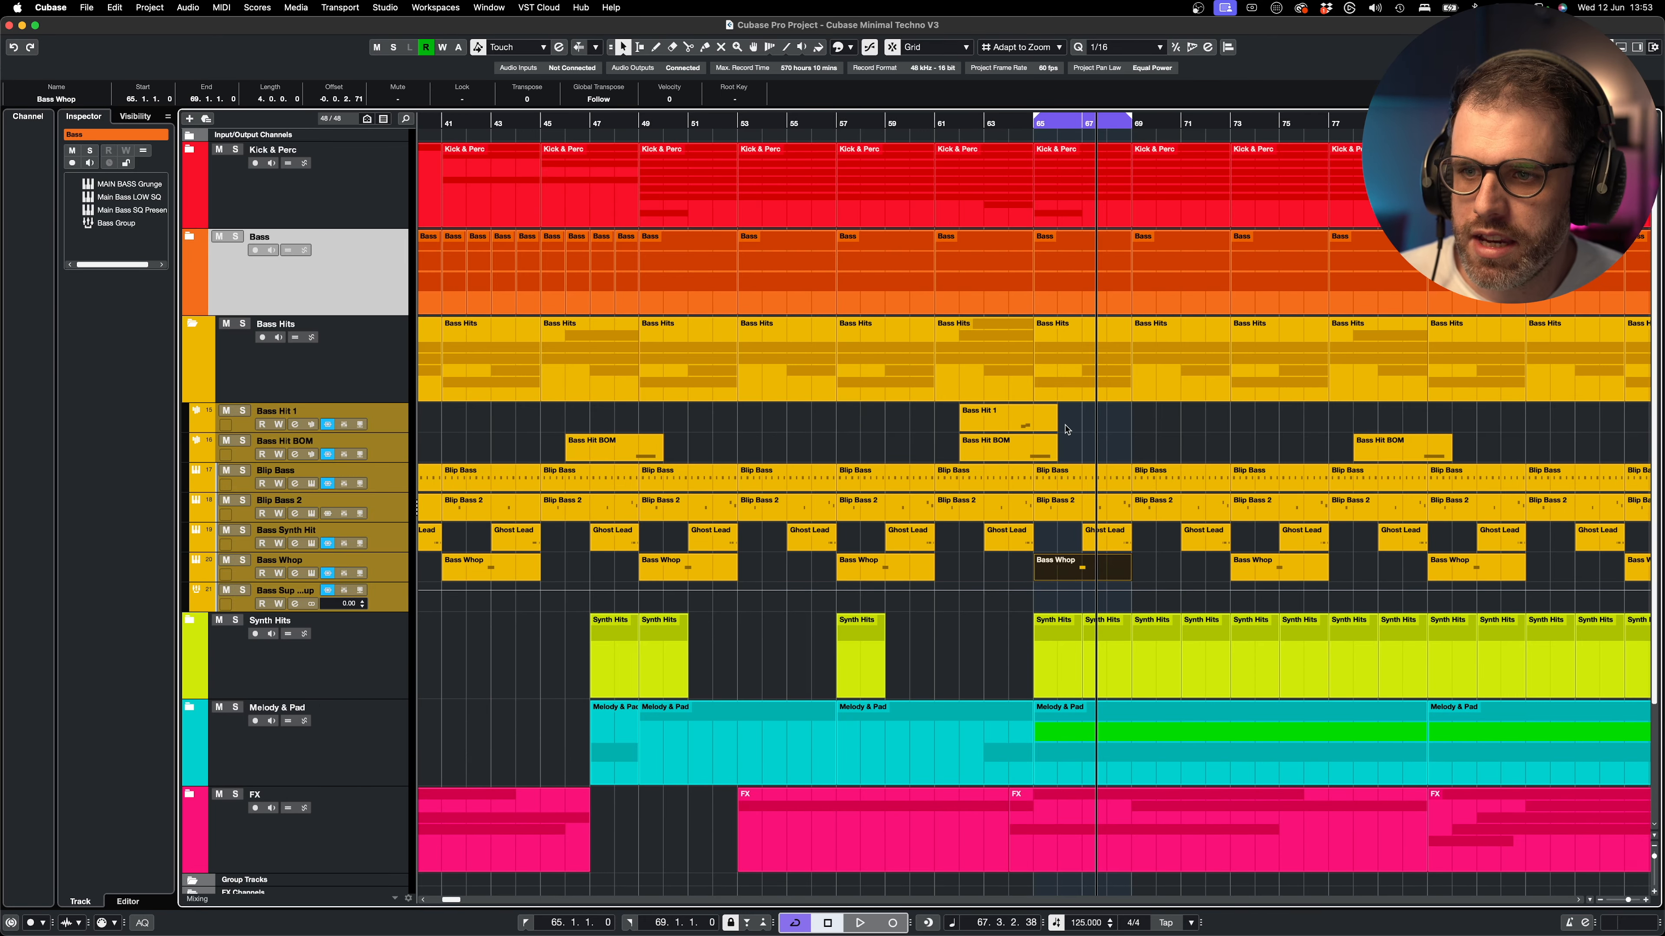
{"action": "key", "text": "space"}
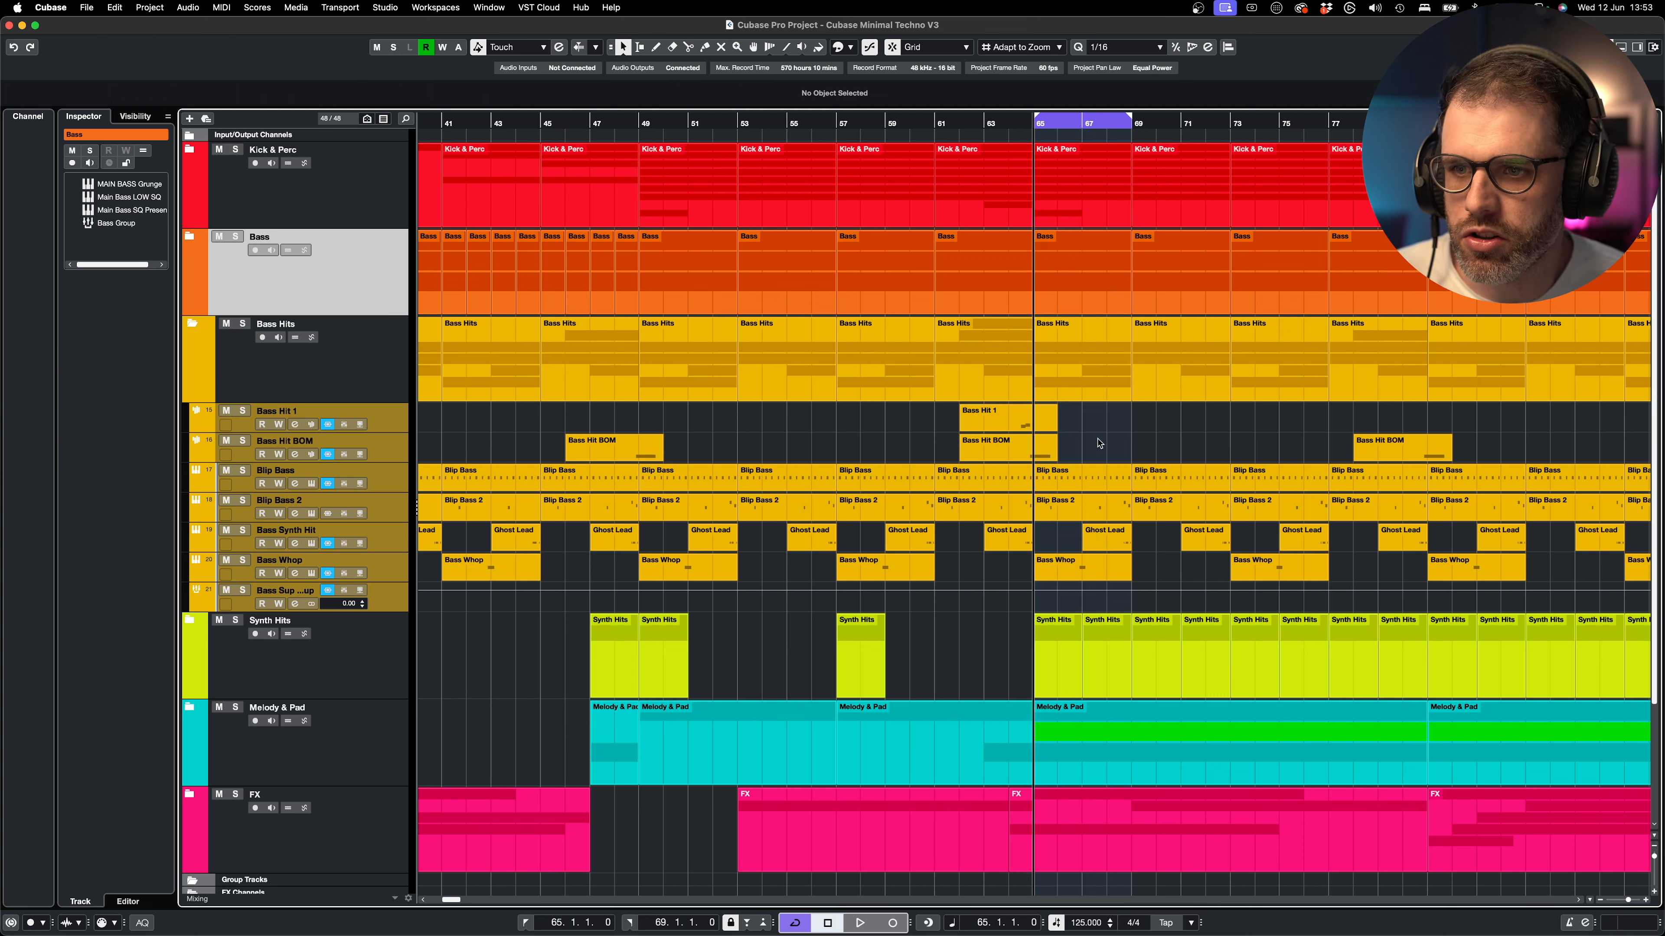
{"action": "left_click", "coordinate": [1103, 479]}
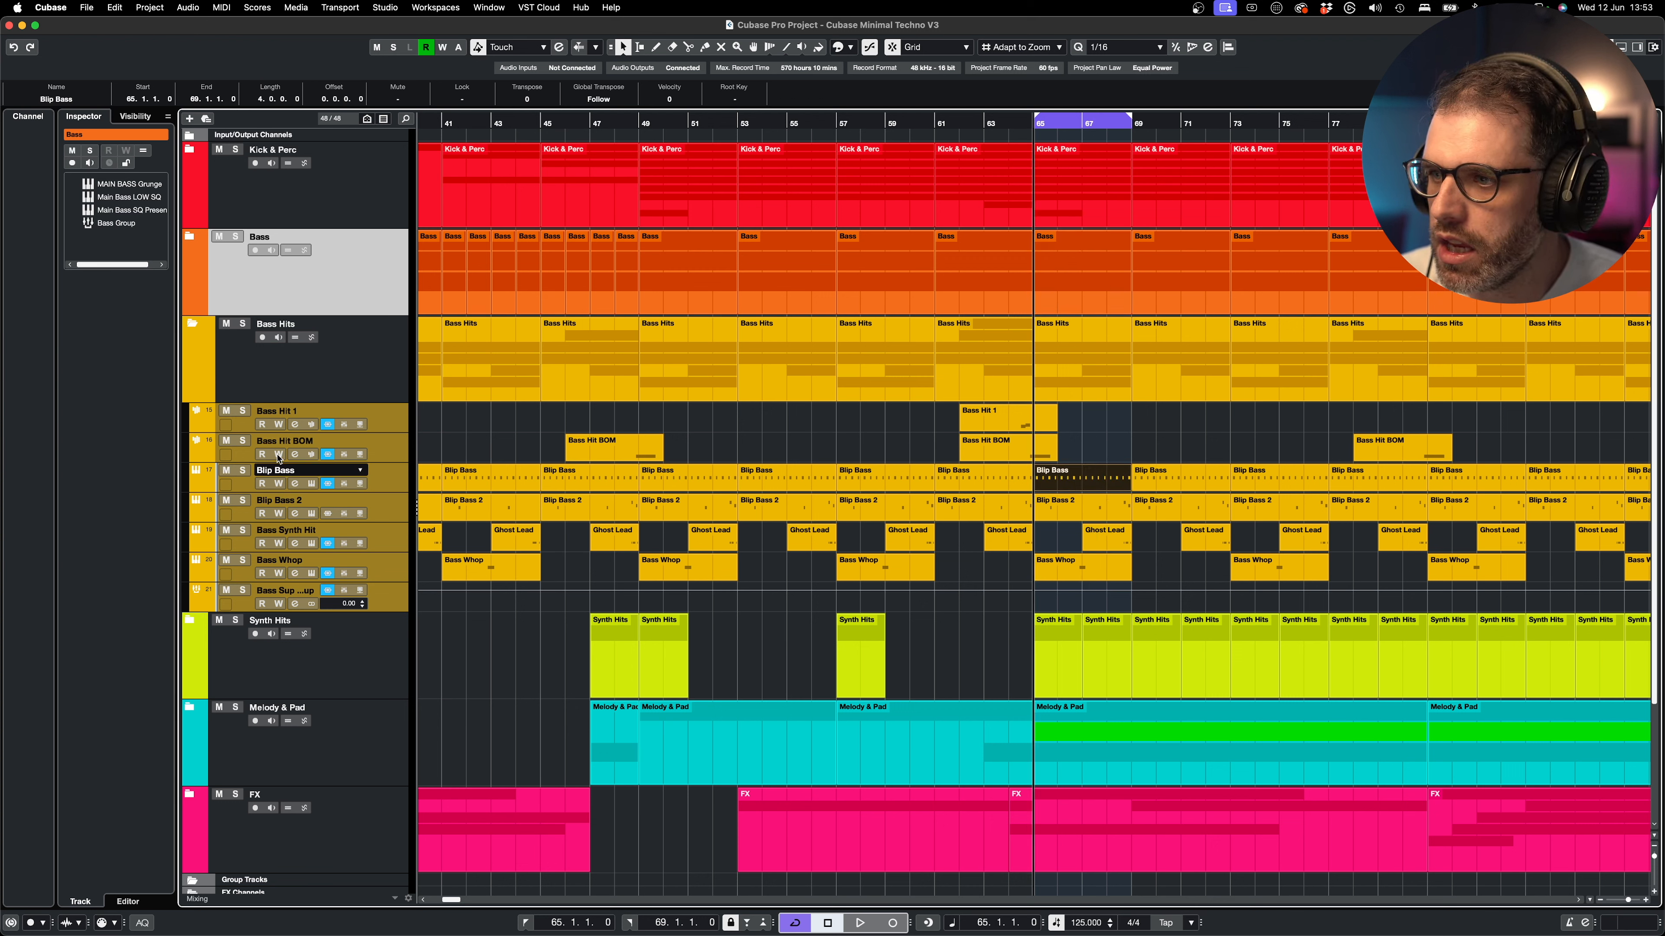
{"action": "left_click", "coordinate": [610, 448]}
{"action": "left_click_drag", "start_coordinate": [855, 428], "coordinate": [1013, 416]}
{"action": "left_click", "coordinate": [1008, 130]}
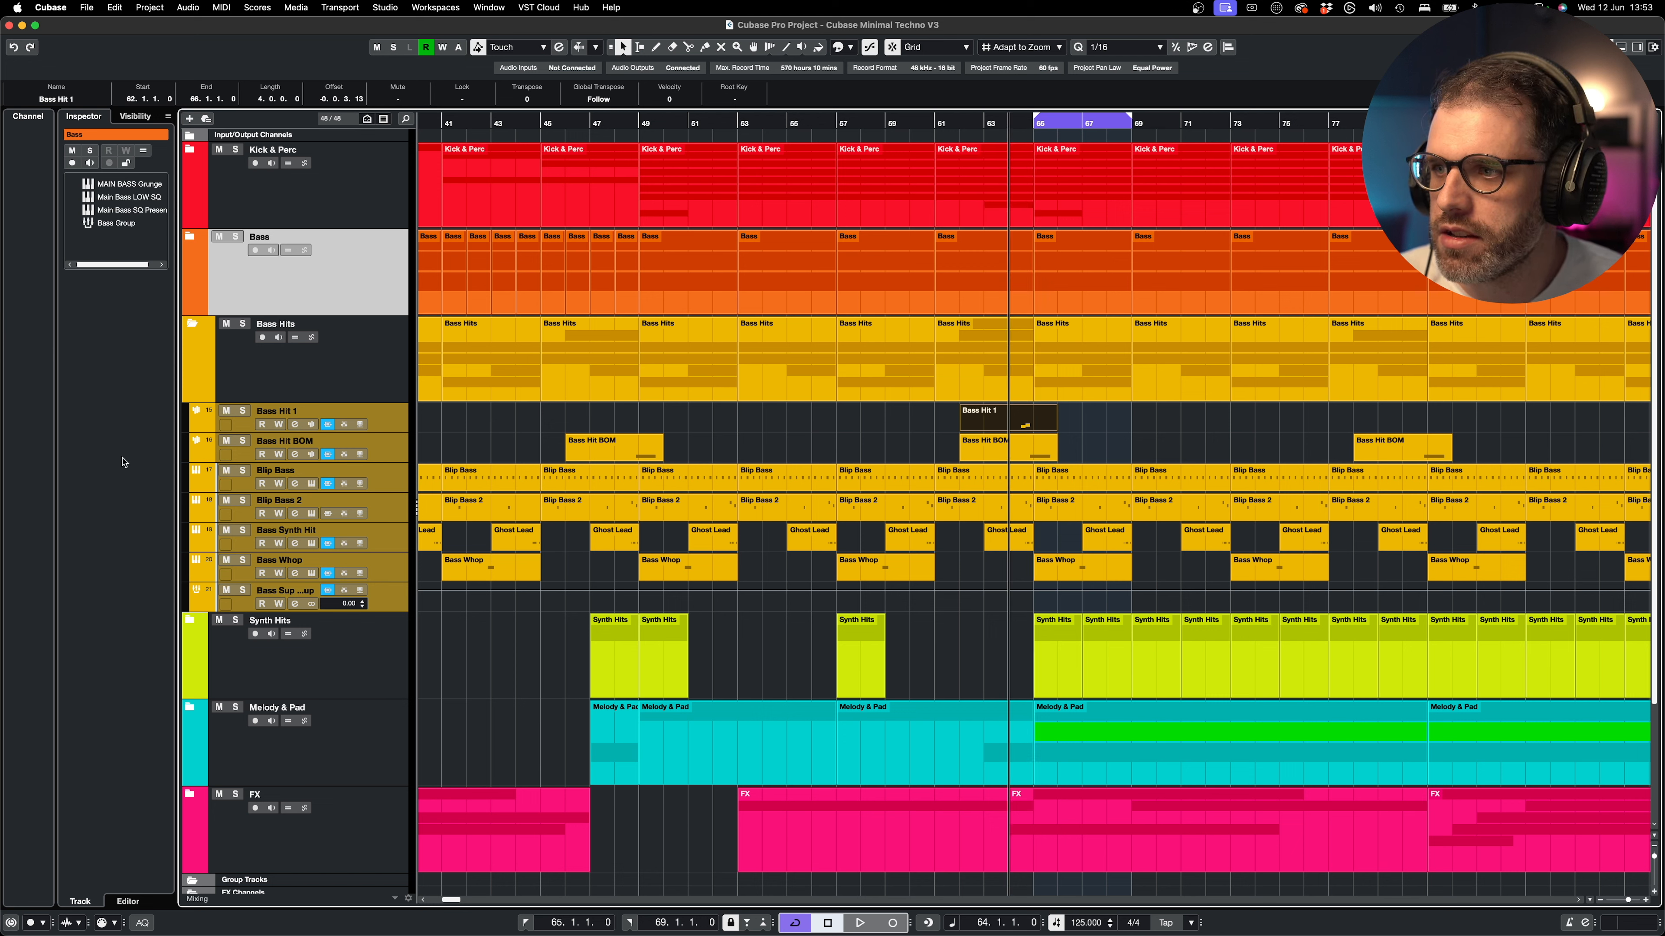
- Audition Bass Hit 1 and Bass Hit BOM soloed together, keeping only Bass Hit 1 soloed with bars 64 to 65 looped
{"action": "left_click", "coordinate": [243, 411]}
{"action": "left_click", "coordinate": [243, 442]}
{"action": "key", "text": "space"}
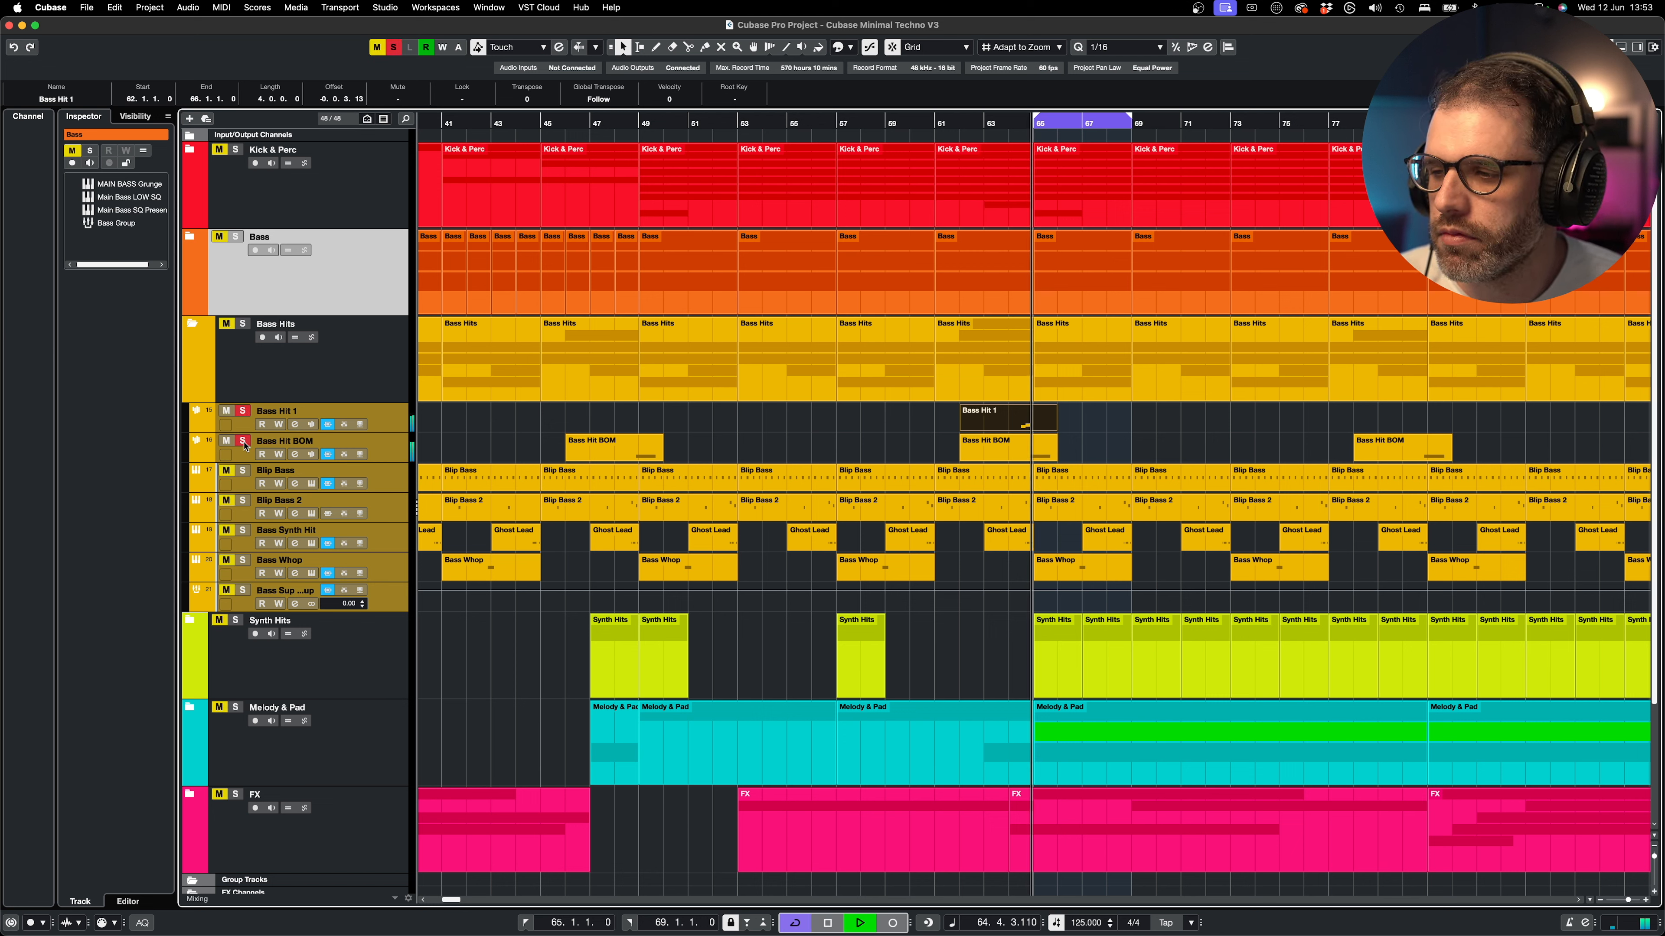
{"action": "left_click", "coordinate": [243, 443]}
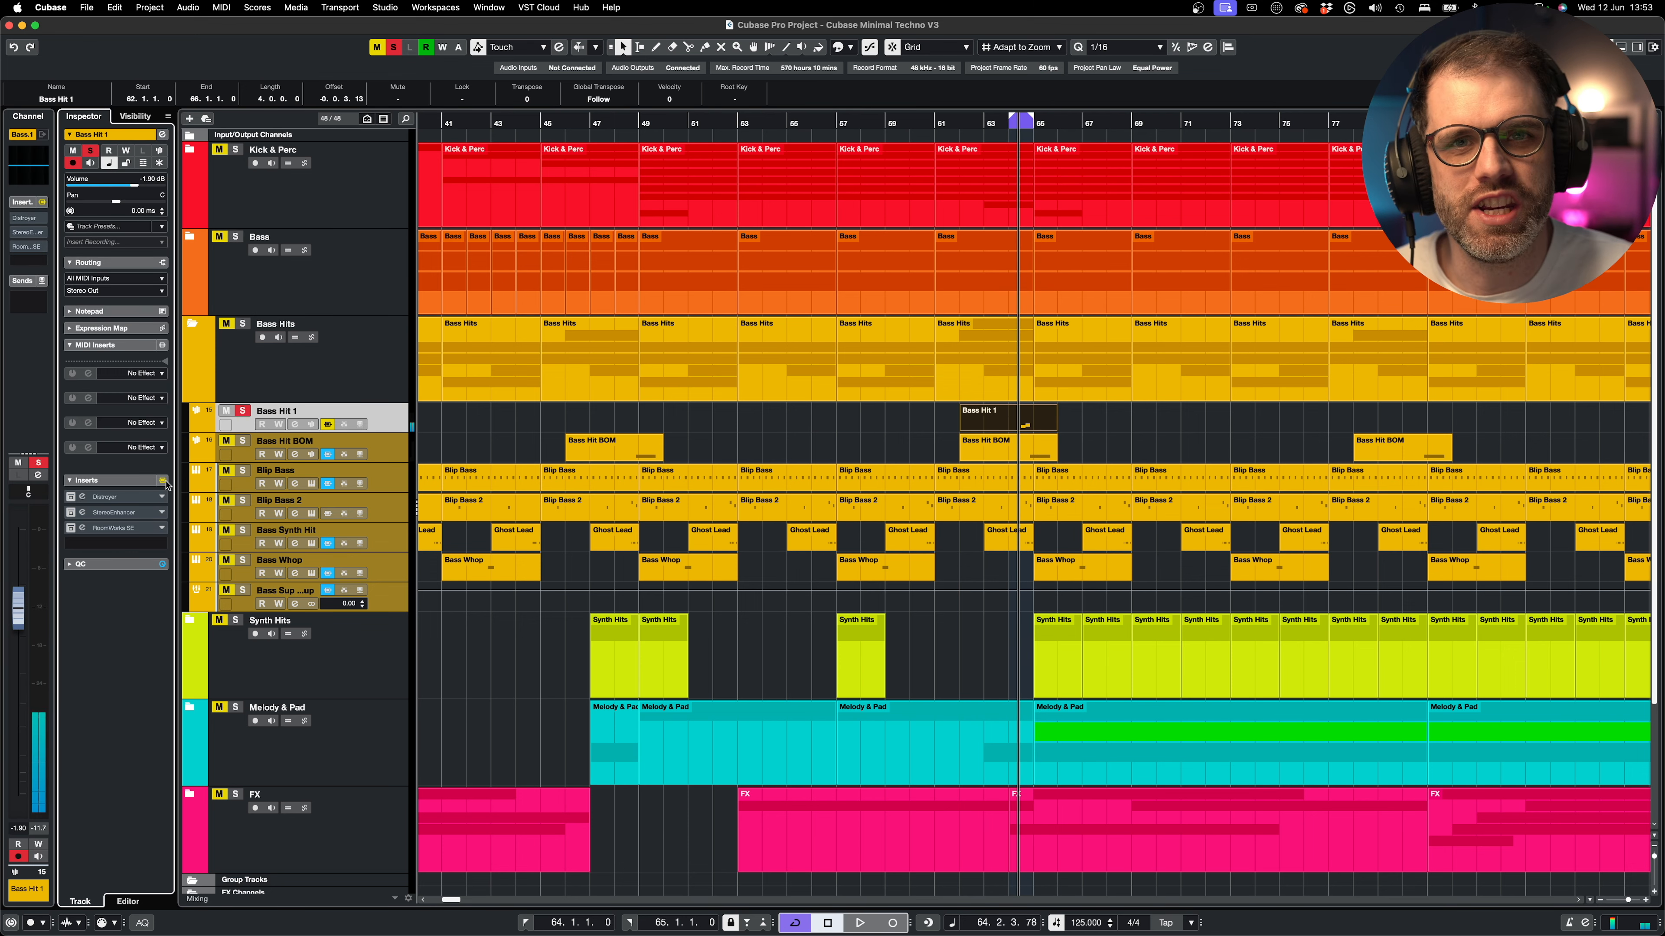
{"action": "key", "text": "space"}
- Turn on the Distroyer and RoomWorks SE inserts on Bass Hit 1 and open both effect editors
{"action": "left_click", "coordinate": [72, 497]}
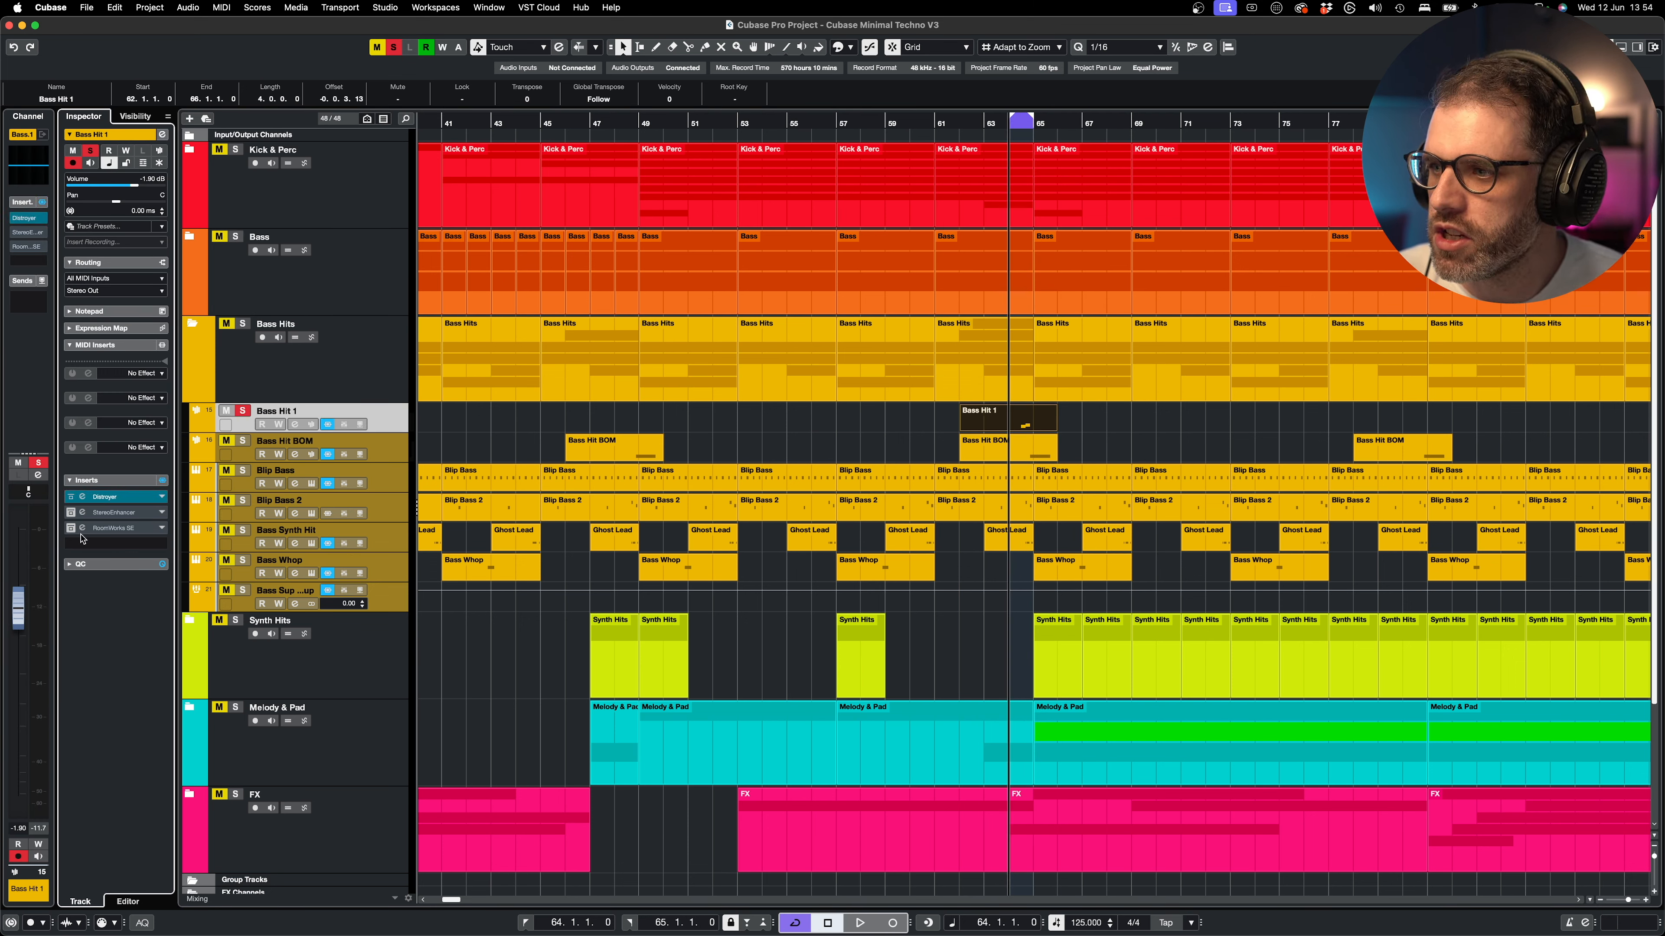
{"action": "left_click", "coordinate": [70, 528]}
{"action": "left_click", "coordinate": [82, 528]}
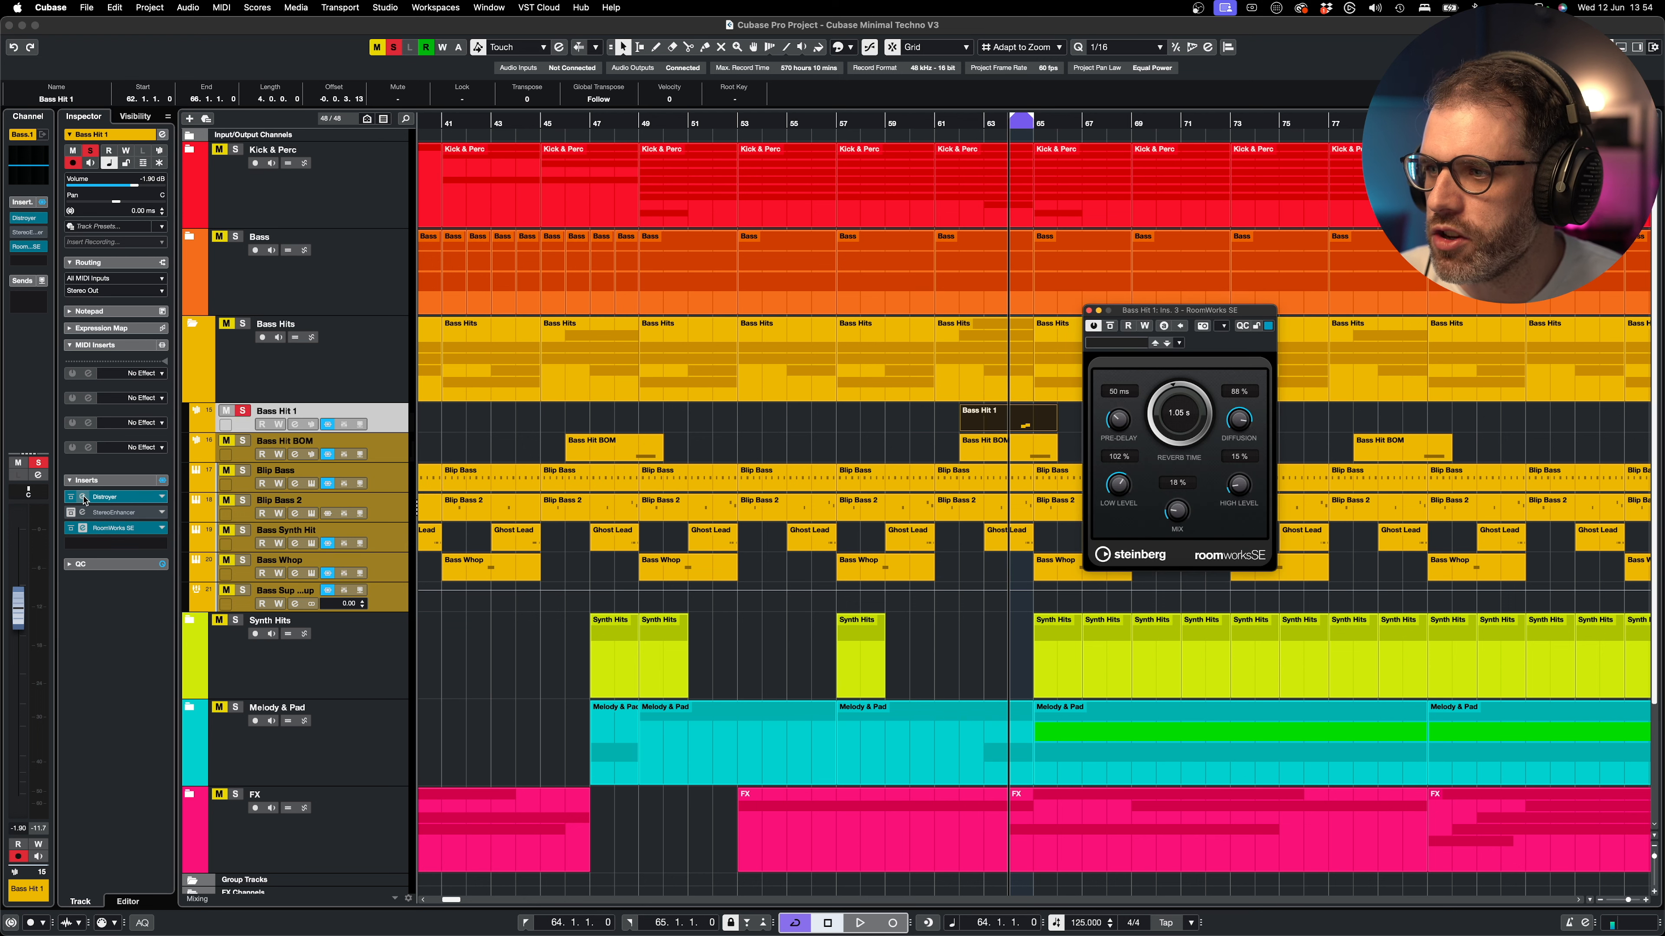
{"action": "left_click", "coordinate": [83, 497]}
- Audition Bass Hit 1 with Distroyer and RoomWorks SE active, examine their settings and close both editors
{"action": "key", "text": "space"}
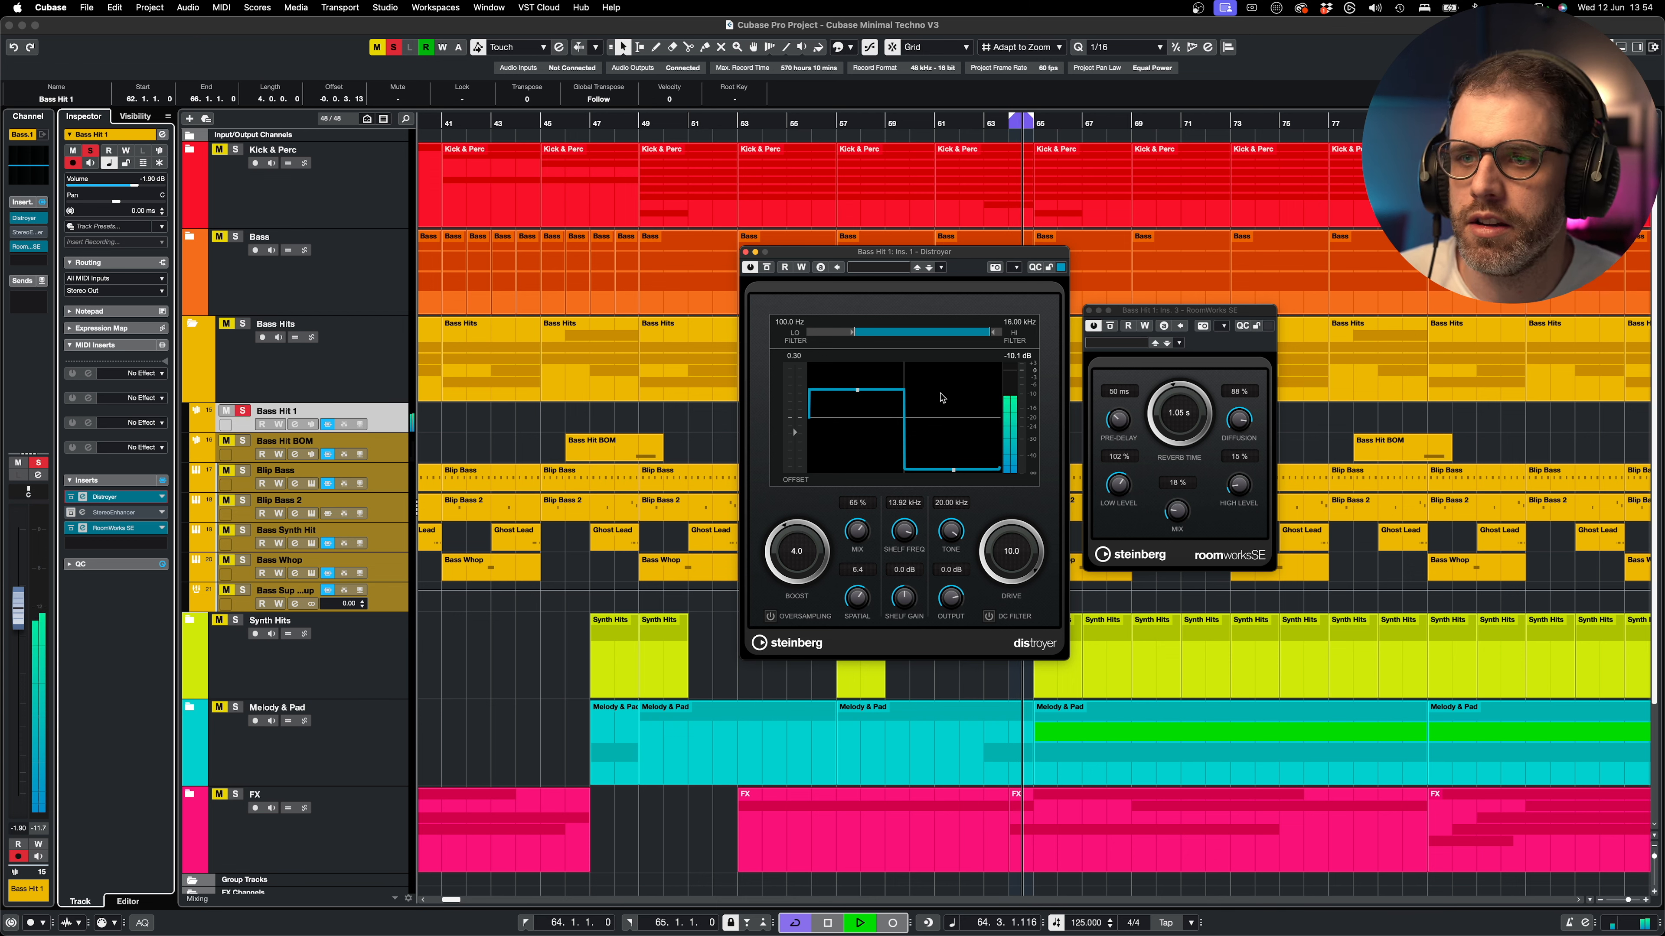
{"action": "key", "text": "space"}
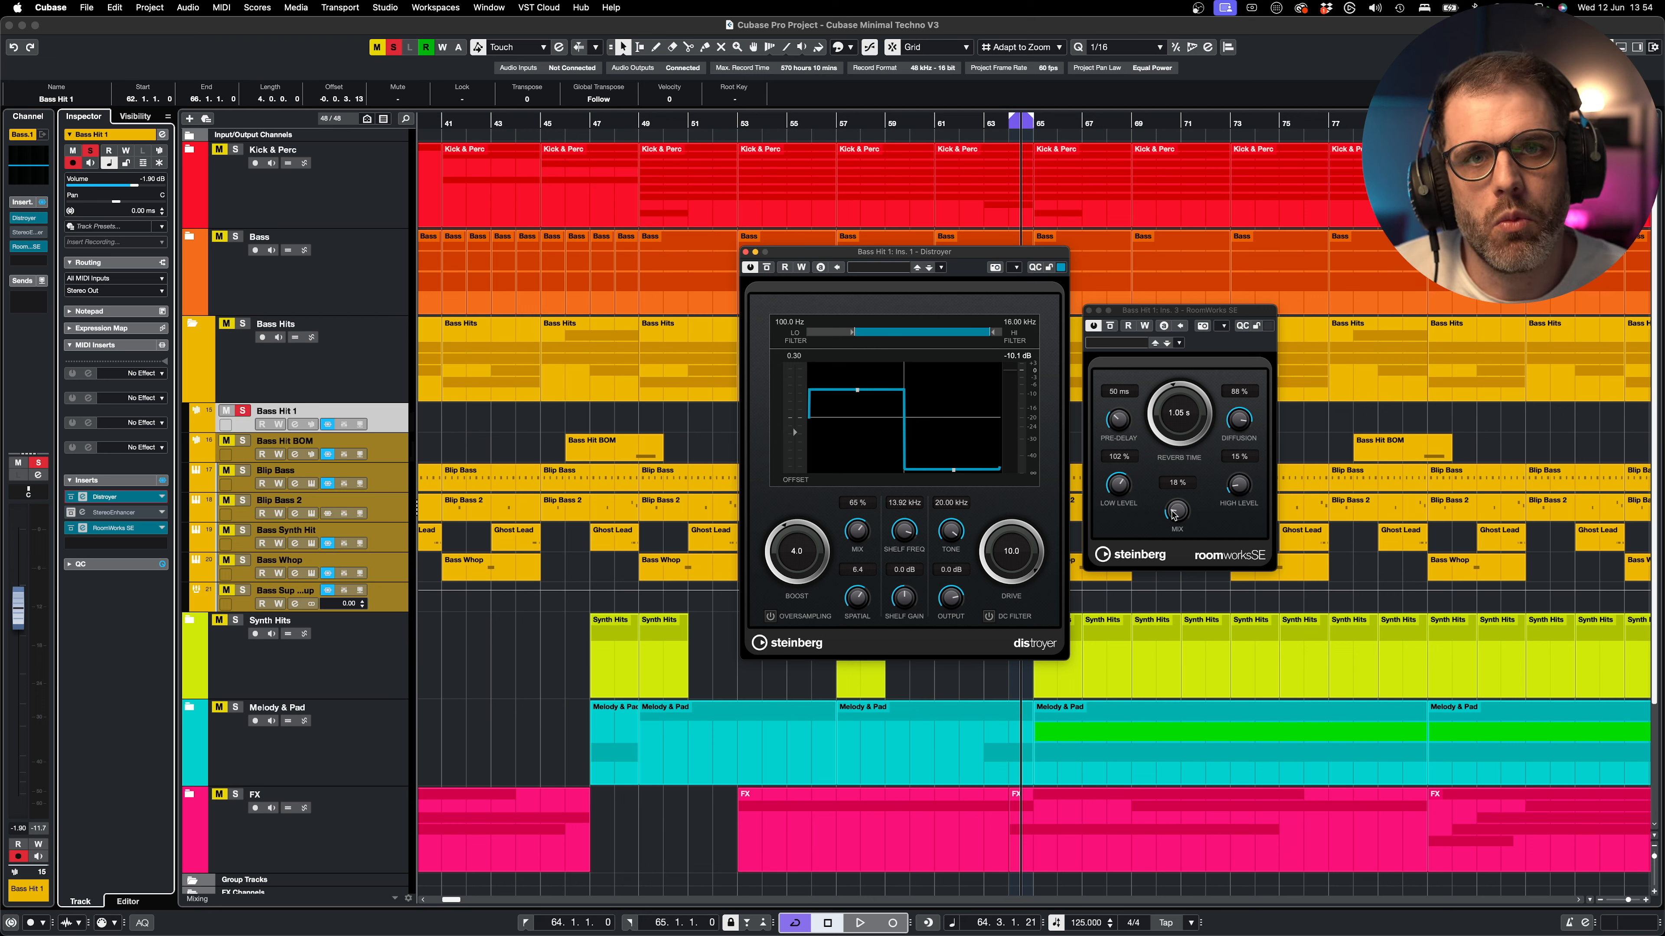
{"action": "left_click", "coordinate": [1090, 311]}
{"action": "left_click", "coordinate": [745, 253]}
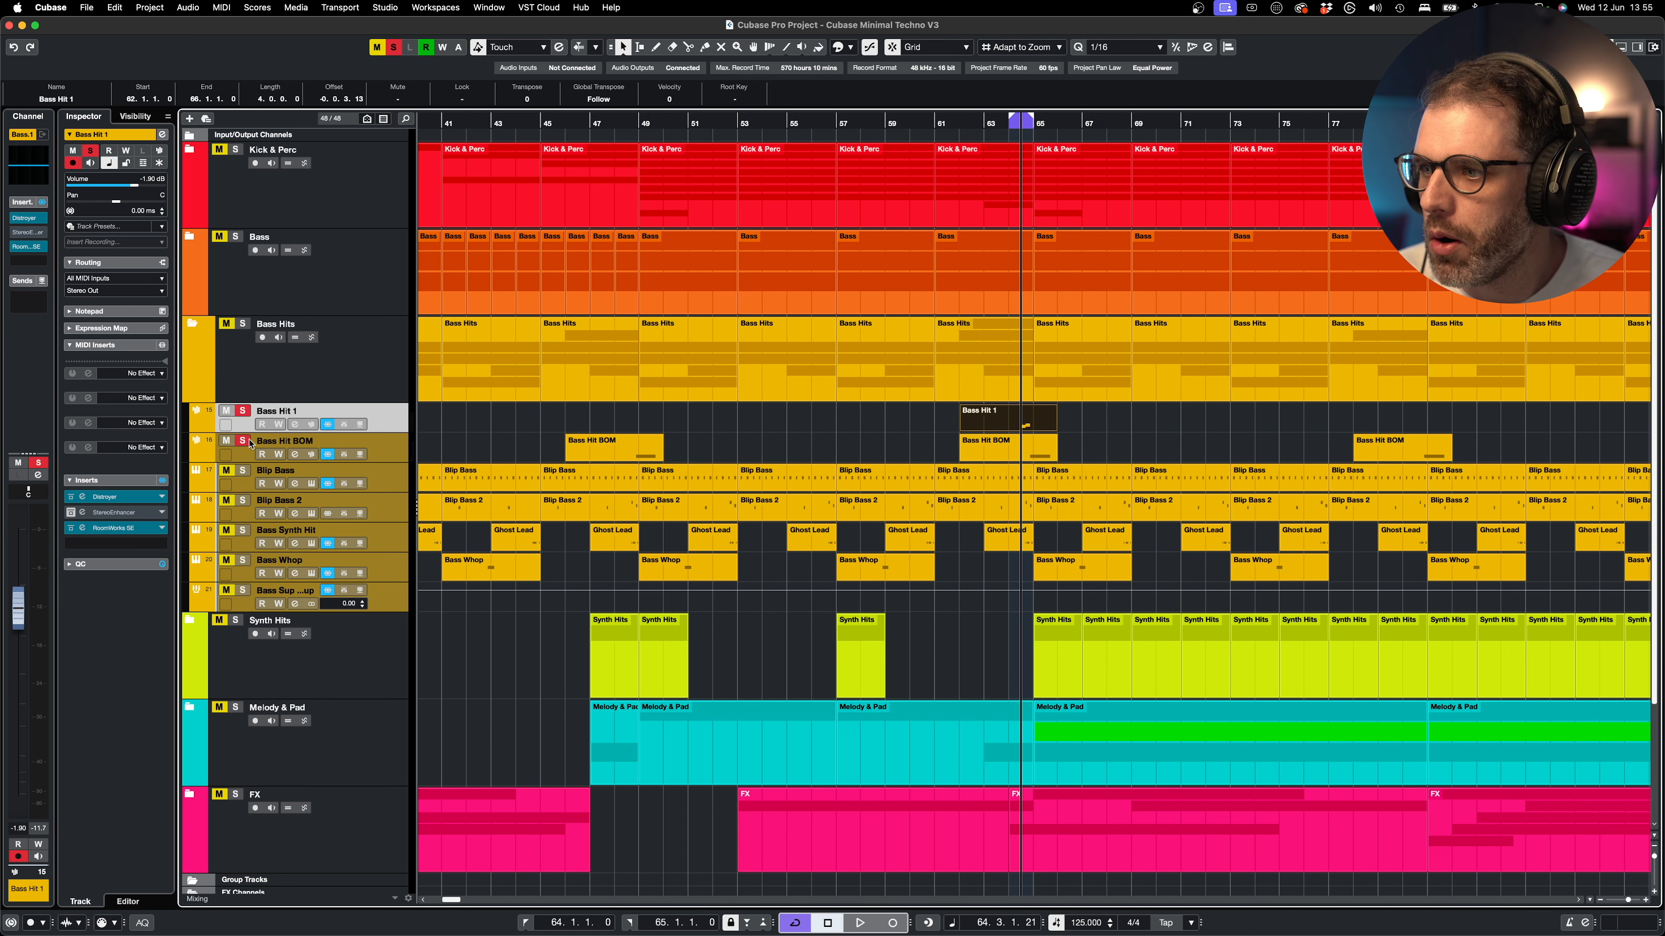
- Audition Bass Hit BOM soloed in place of Bass Hit 1 and examine its RoomWorks SE reverb settings
{"action": "key", "text": "space"}
{"action": "left_click", "coordinate": [211, 451]}
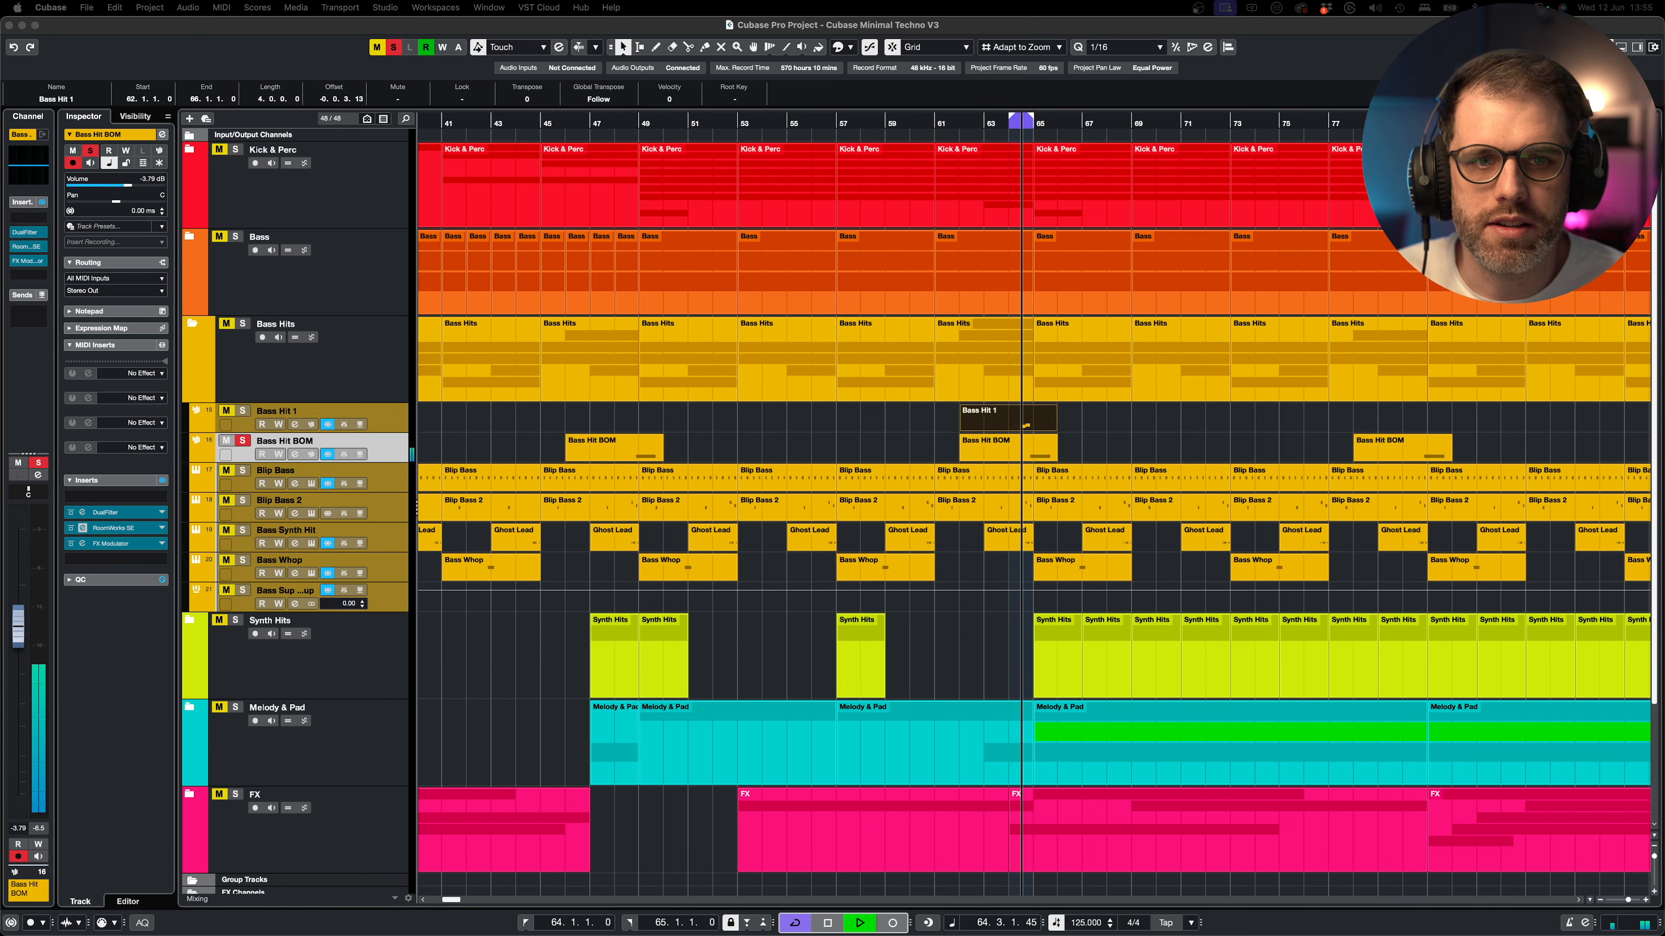
{"action": "left_click_drag", "start_coordinate": [1662, 373], "coordinate": [1037, 294]}
{"action": "key", "text": "space"}
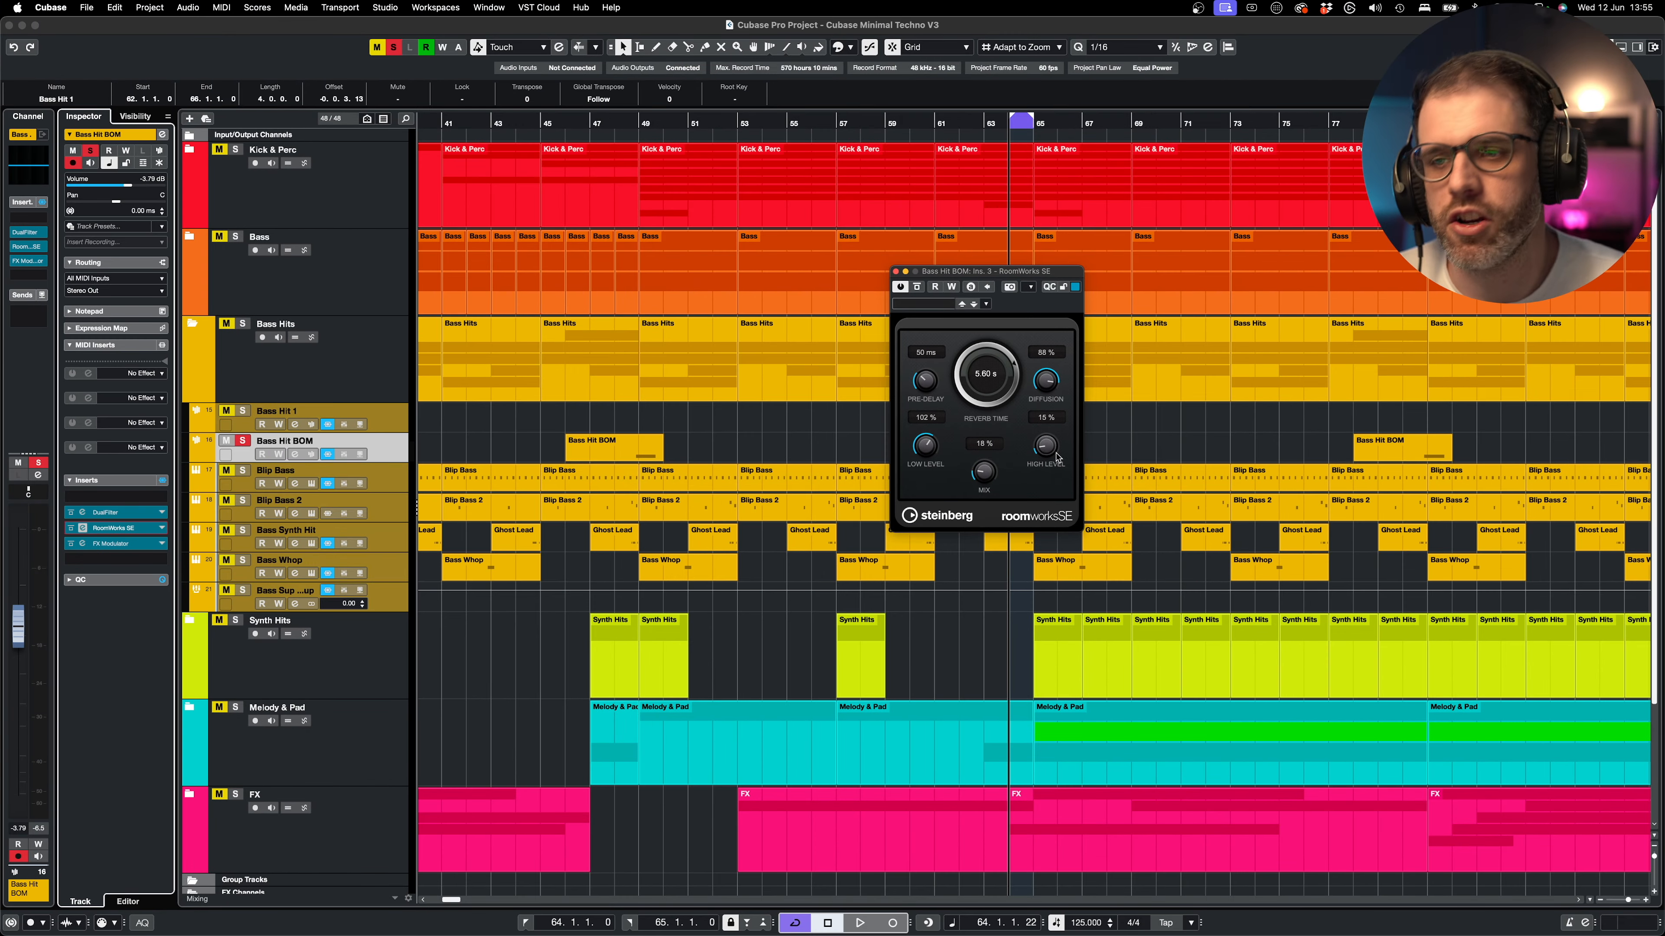
{"action": "left_click", "coordinate": [895, 272]}
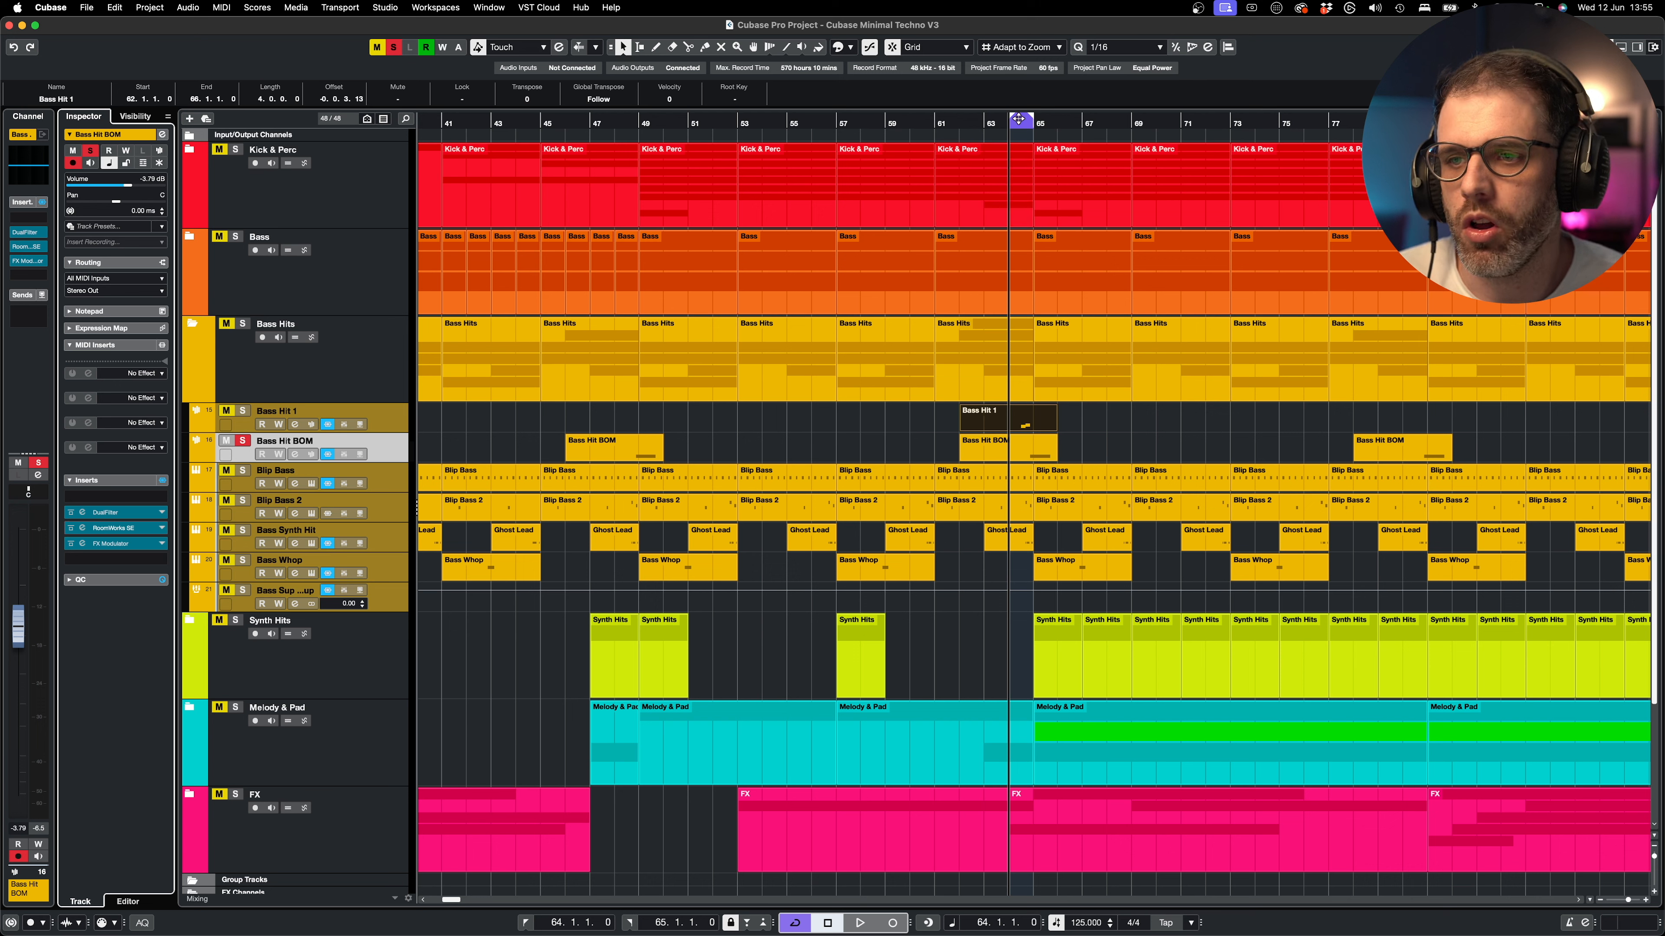
- Set the loop to bars 65 to 73 around two Bass Hits folder parts, save the project and return to the loop start
{"action": "left_click_drag", "start_coordinate": [1099, 417], "coordinate": [1175, 380]}
{"action": "key", "text": "p"}
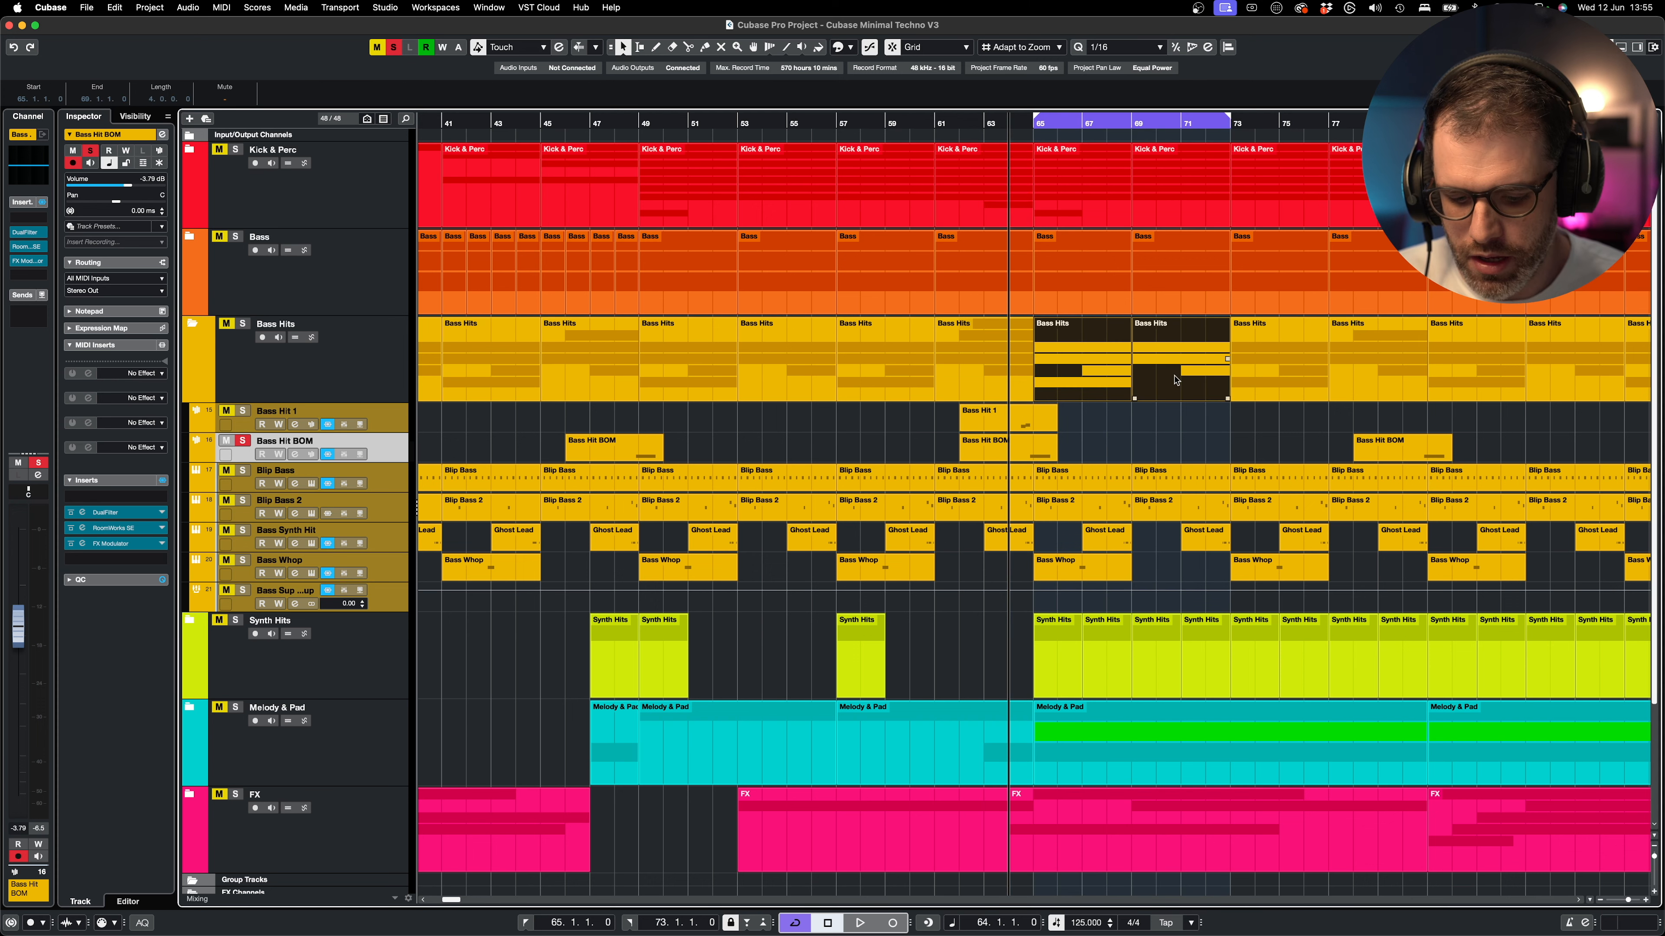
{"action": "key", "text": "super+s"}
{"action": "key", "text": "KP_1"}
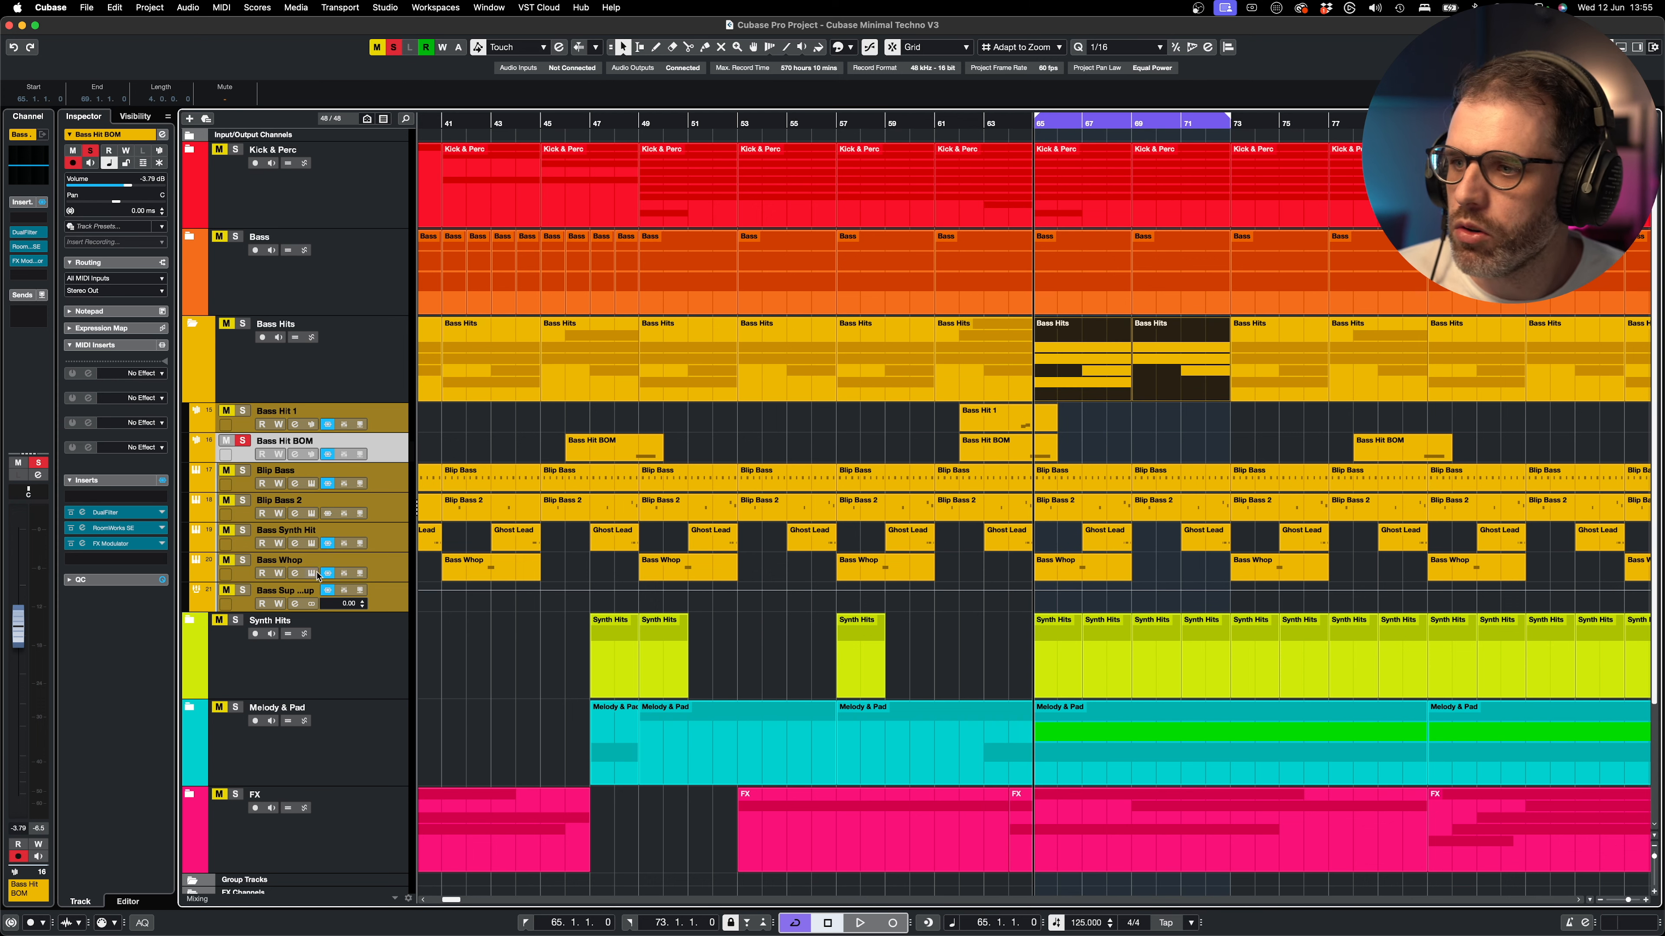
- Solo Bass Whop in place of Bass Hit BOM and open its Retrologue 2 instrument to examine the oscillator 1 settings
{"action": "left_click", "coordinate": [386, 570]}
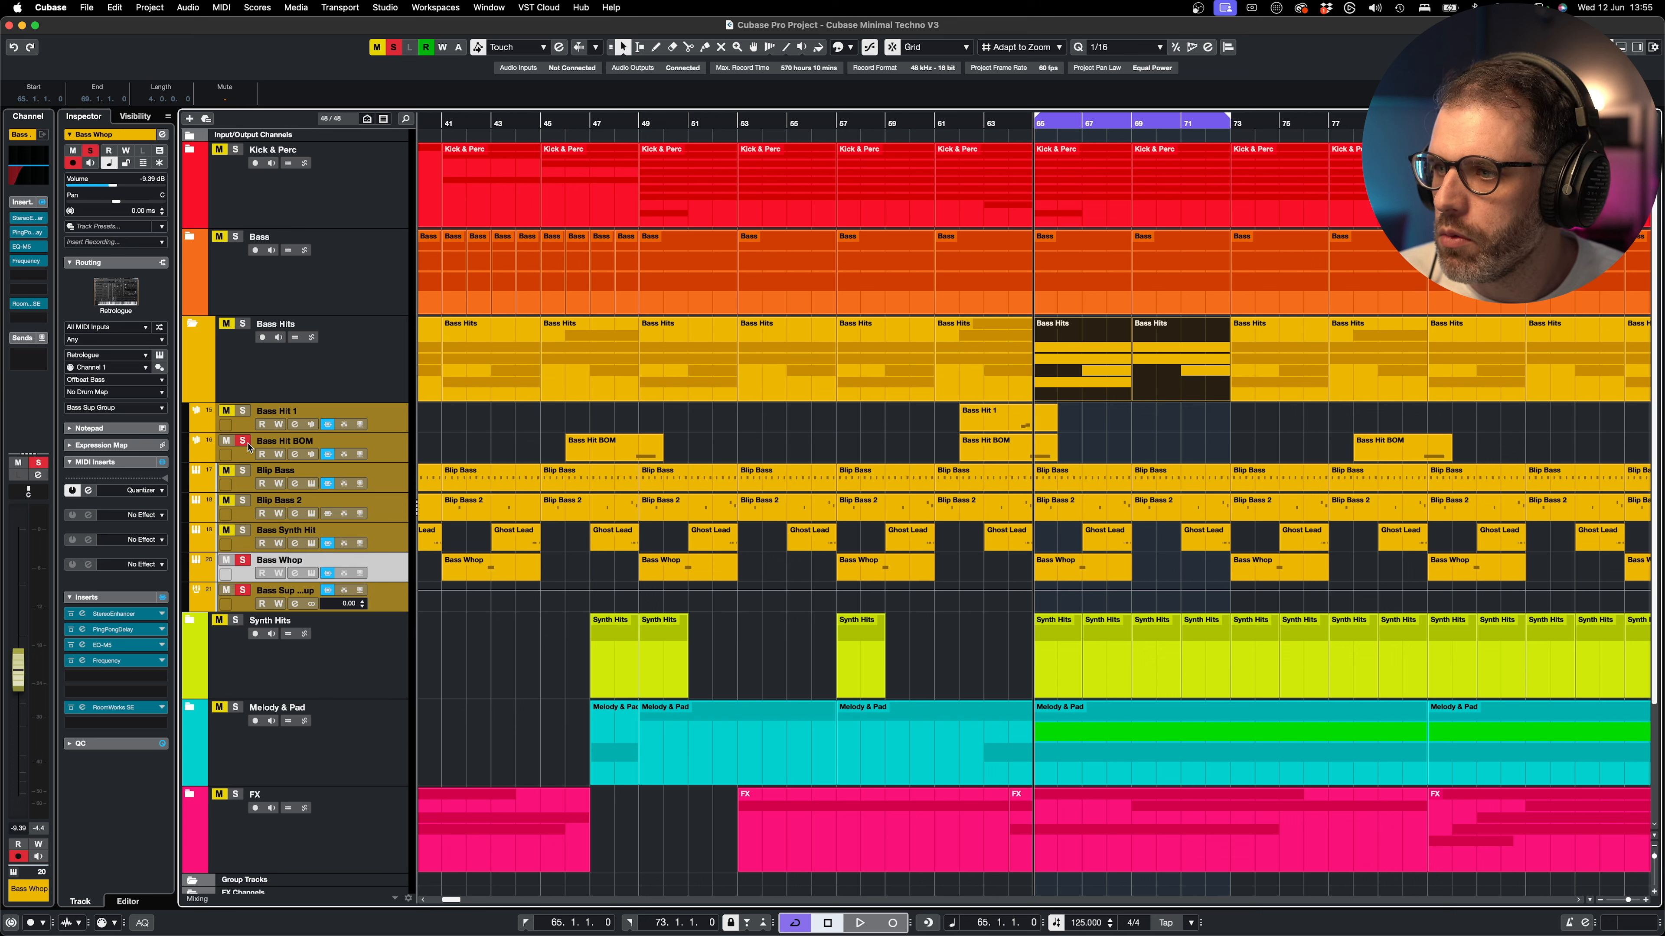
{"action": "left_click", "coordinate": [316, 574]}
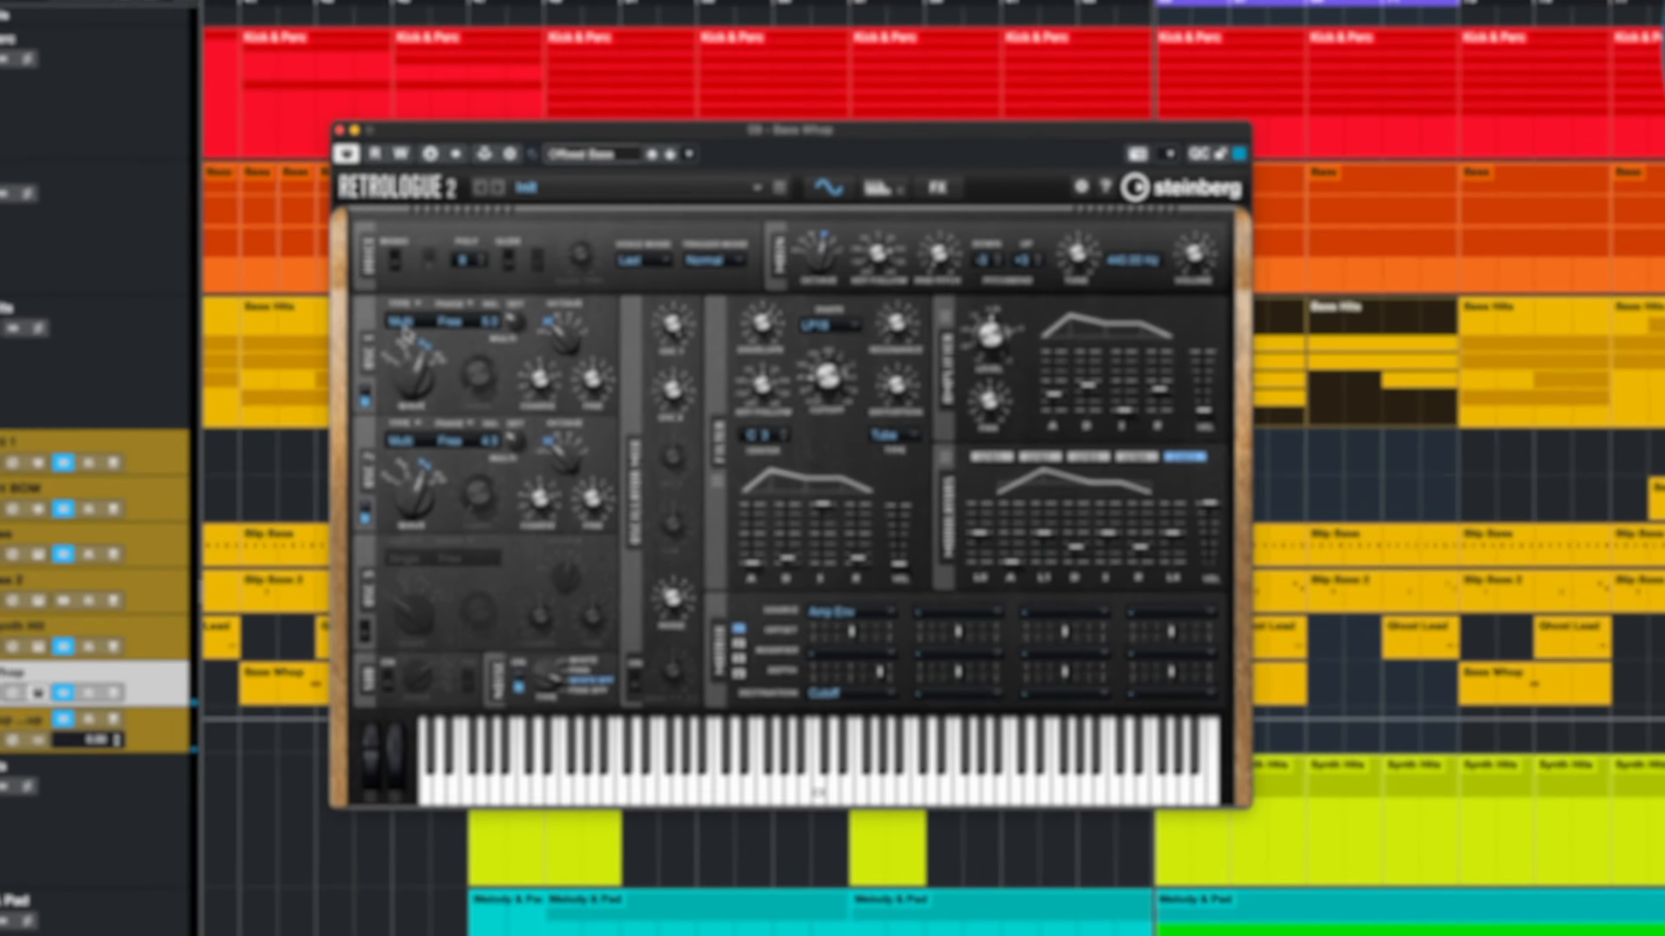
{"action": "left_click", "coordinate": [550, 333]}
{"action": "left_click", "coordinate": [379, 322]}
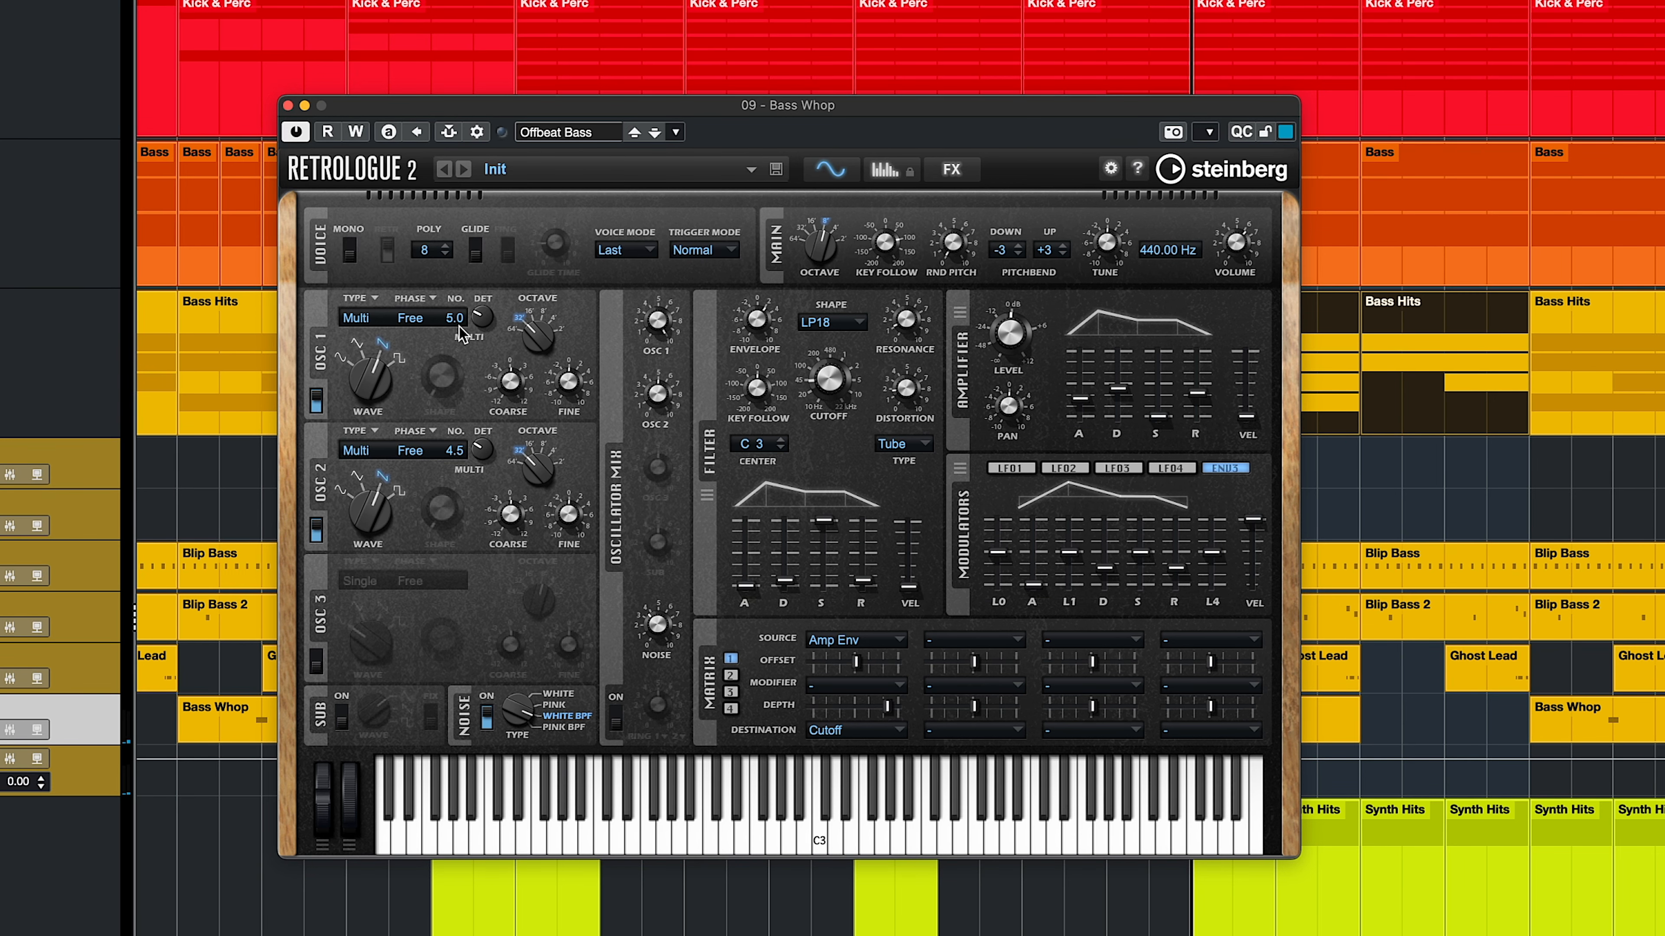
- Examine the multi-oscillator, amplifier envelope and effects settings of the Bass Whop patch and close the instrument editor
{"action": "mouse_move", "coordinate": [480, 325]}
{"action": "mouse_move", "coordinate": [472, 459]}
{"action": "mouse_move", "coordinate": [1088, 400]}
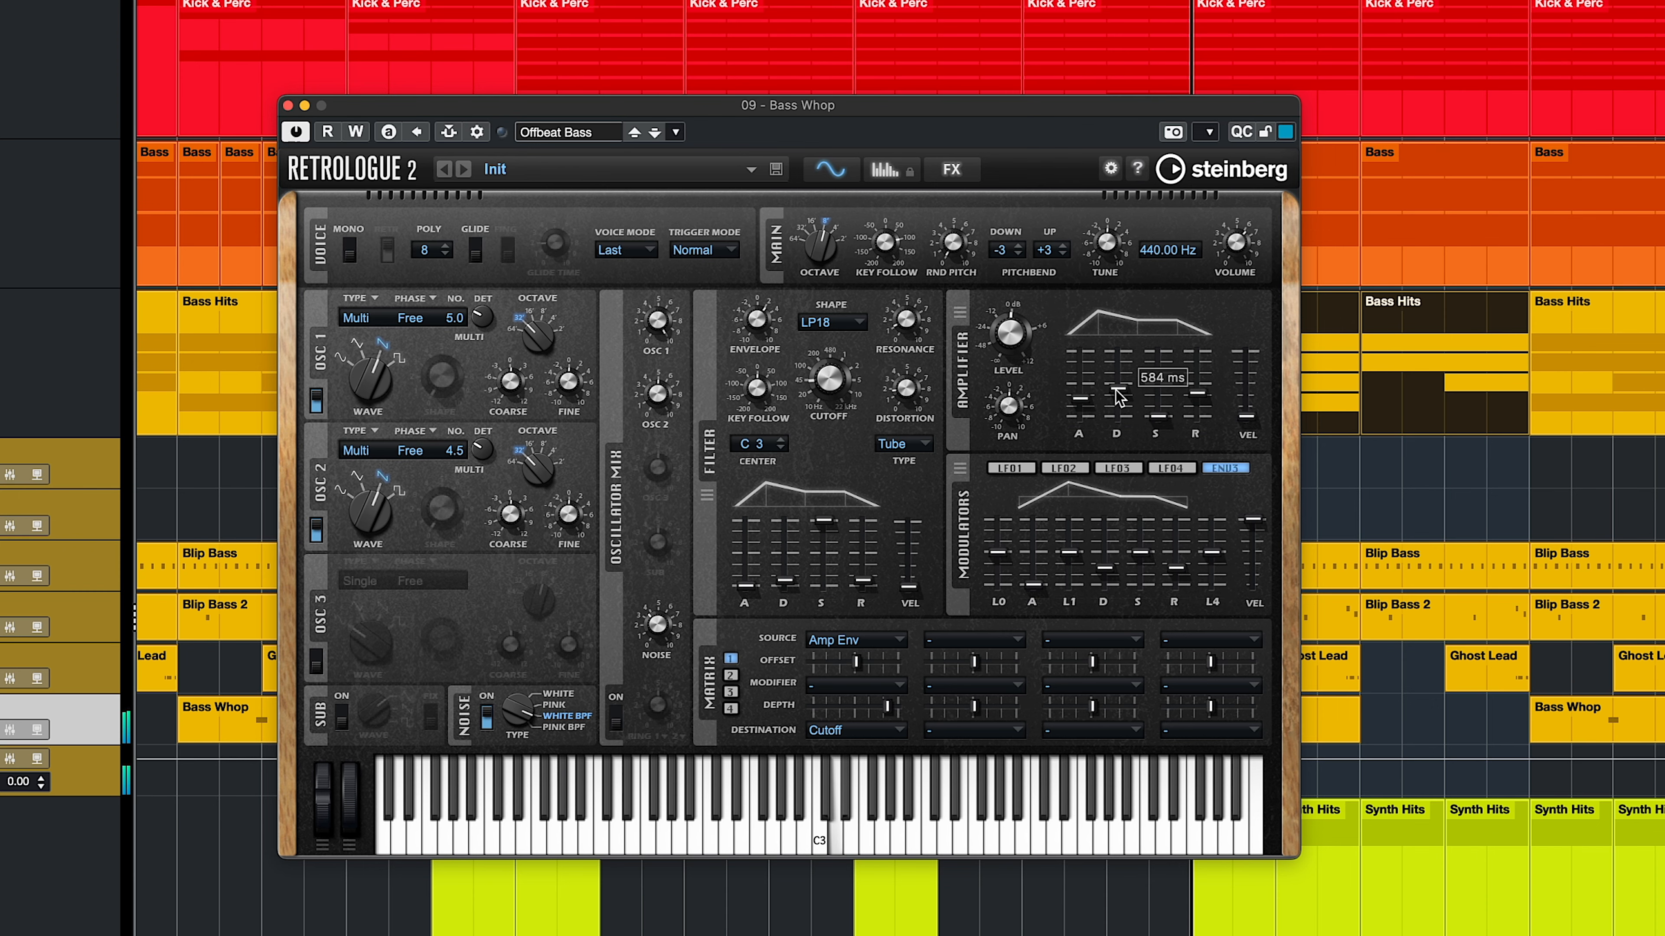
{"action": "left_click", "coordinate": [952, 169]}
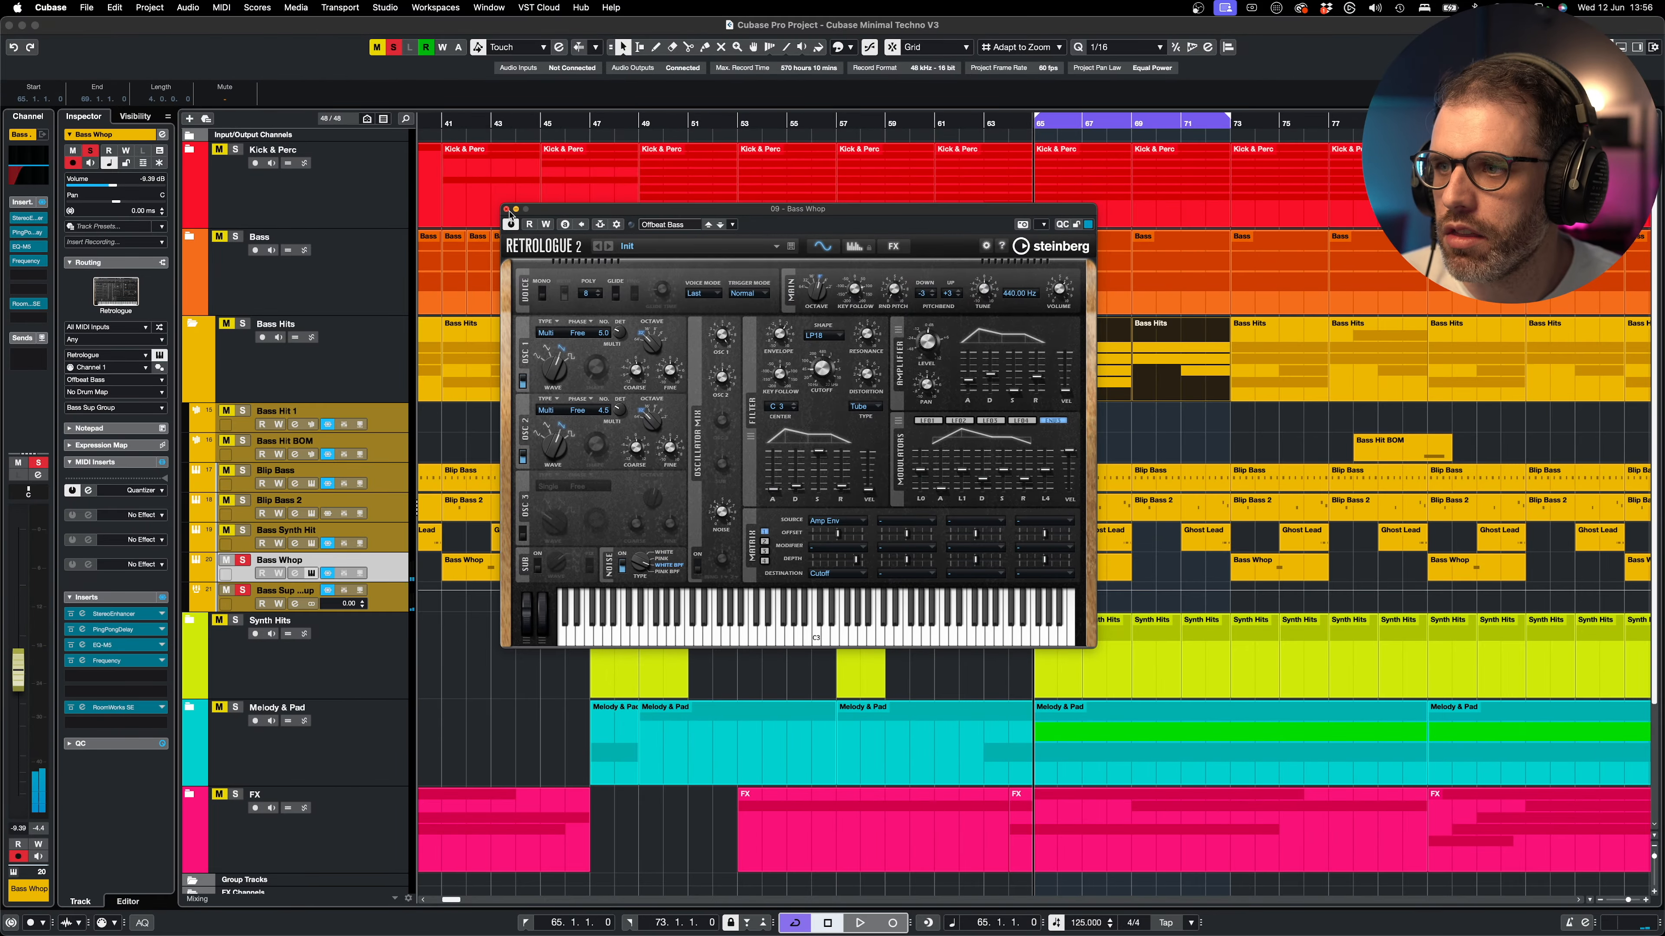
{"action": "left_click", "coordinate": [322, 122]}
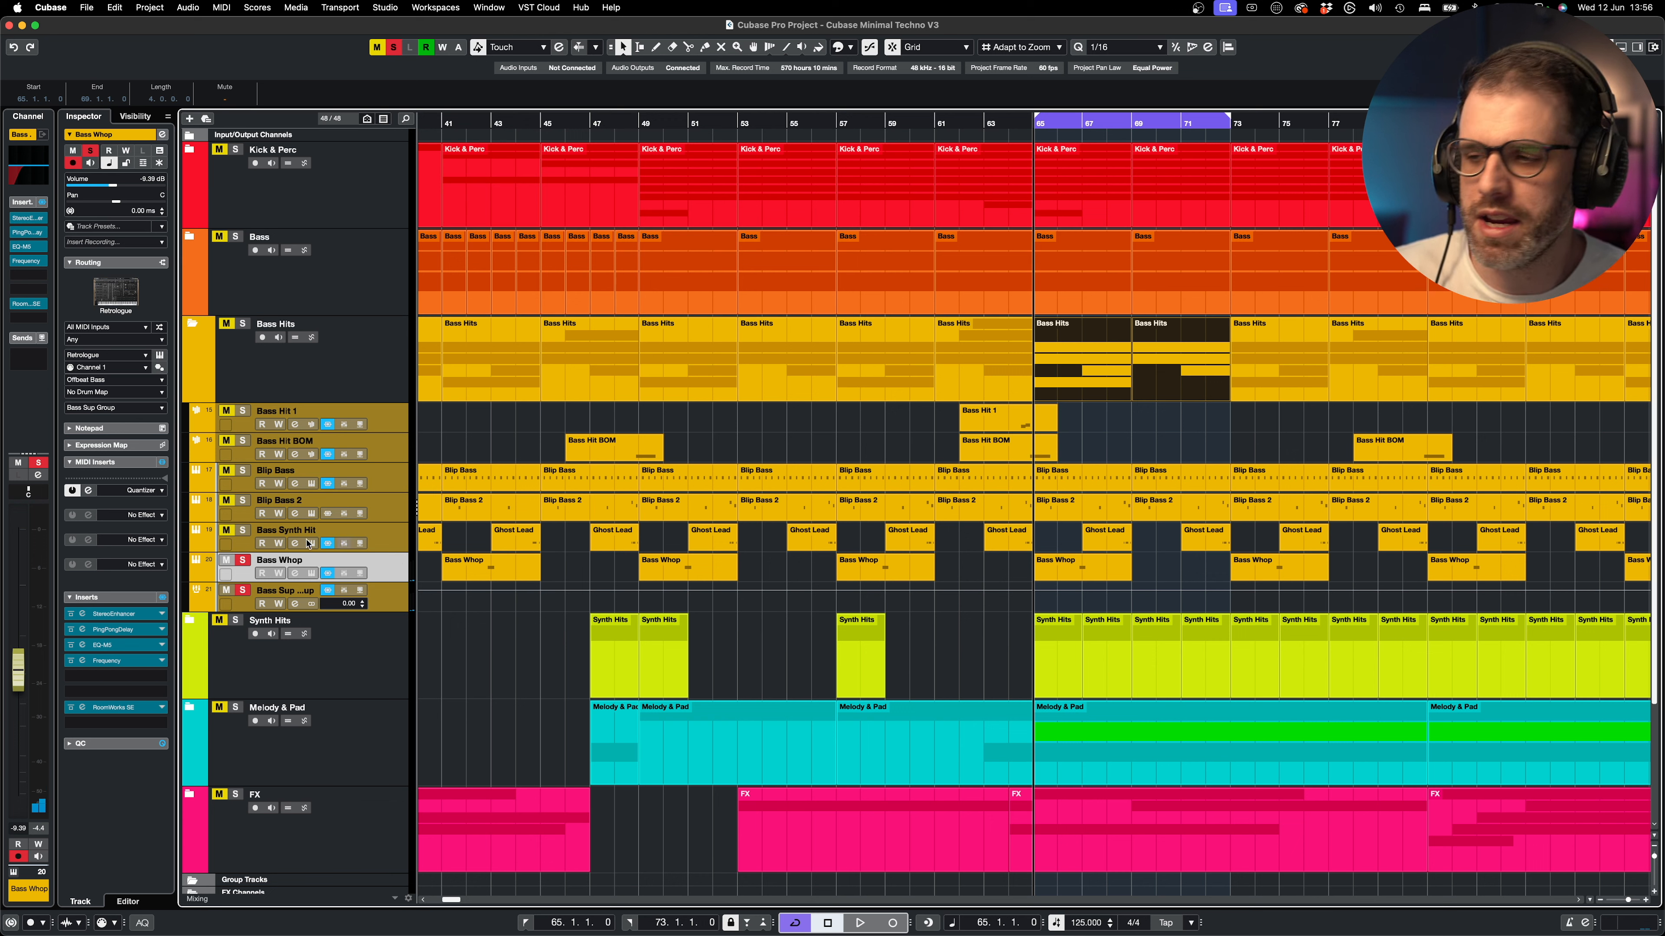
- Compare Bass Whop with its StereoEnhancer insert bypassed and active, examine the effect's width setting and close the editor
{"action": "left_click", "coordinate": [84, 616]}
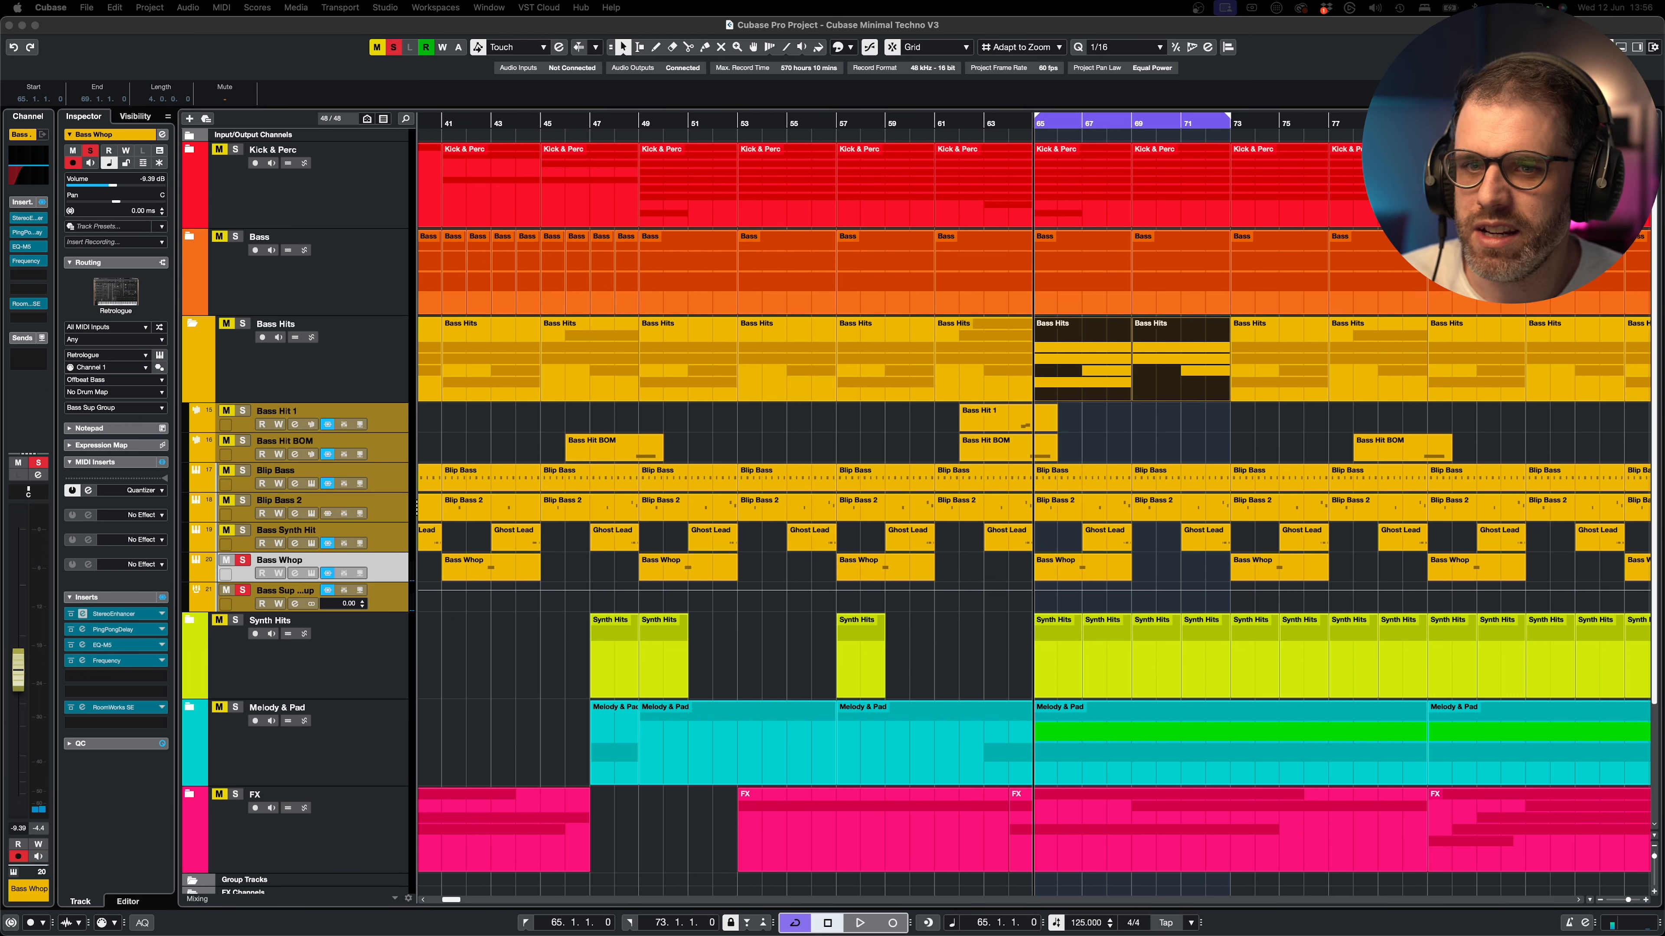
{"action": "left_click_drag", "start_coordinate": [1663, 296], "coordinate": [813, 367]}
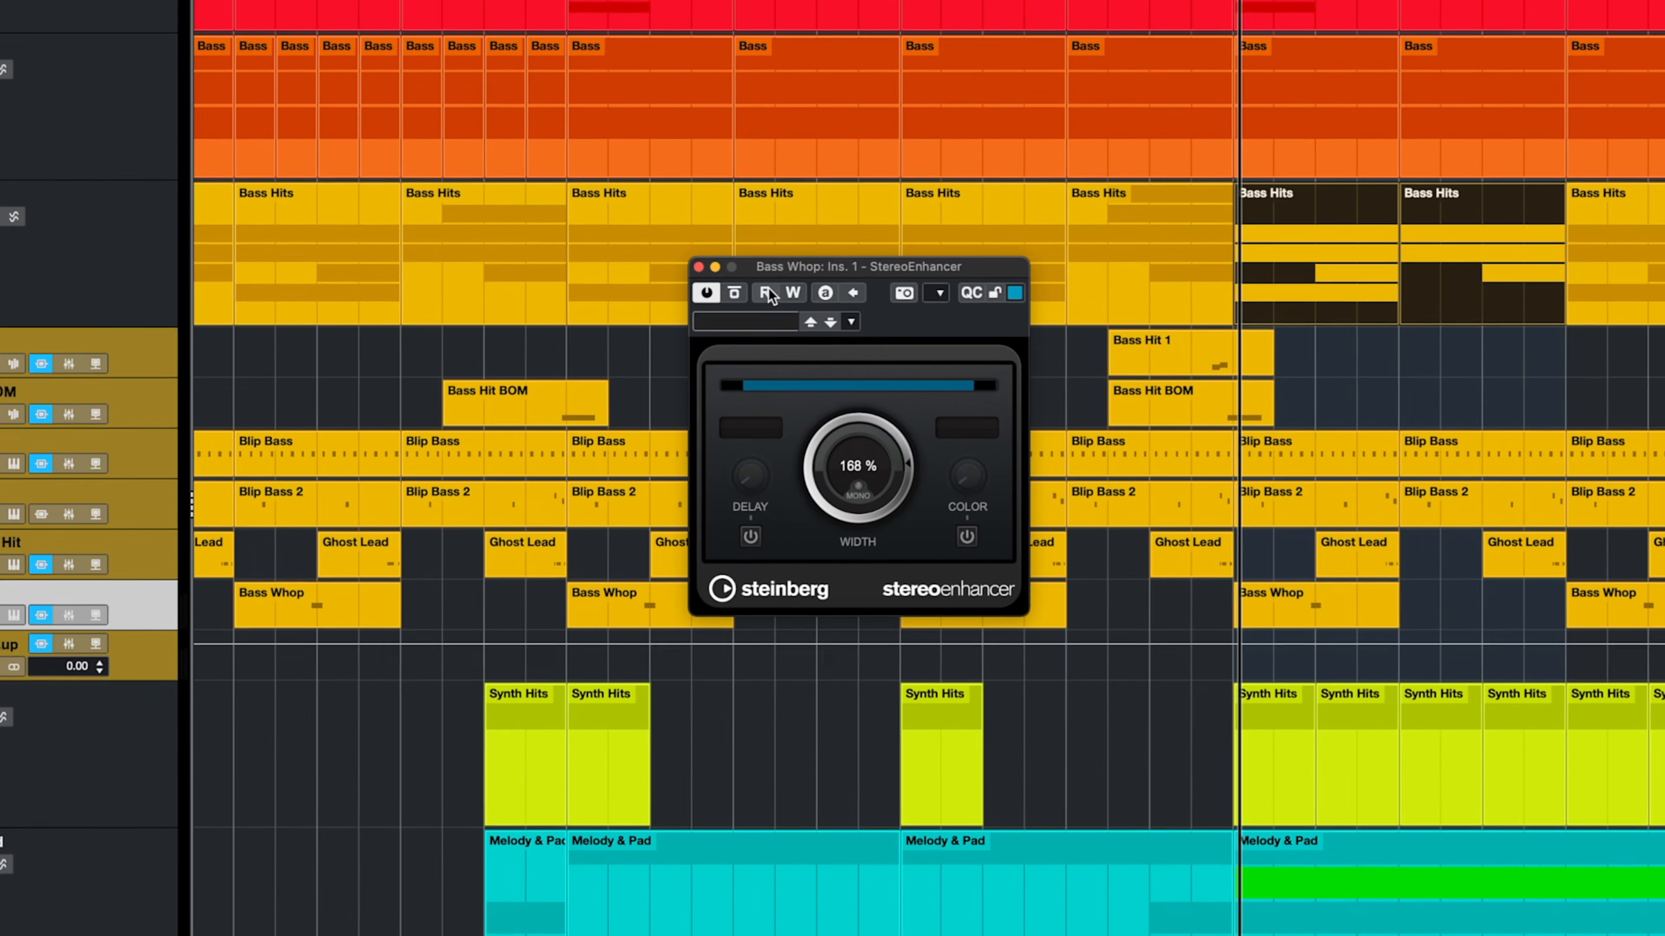
{"action": "left_click", "coordinate": [737, 289]}
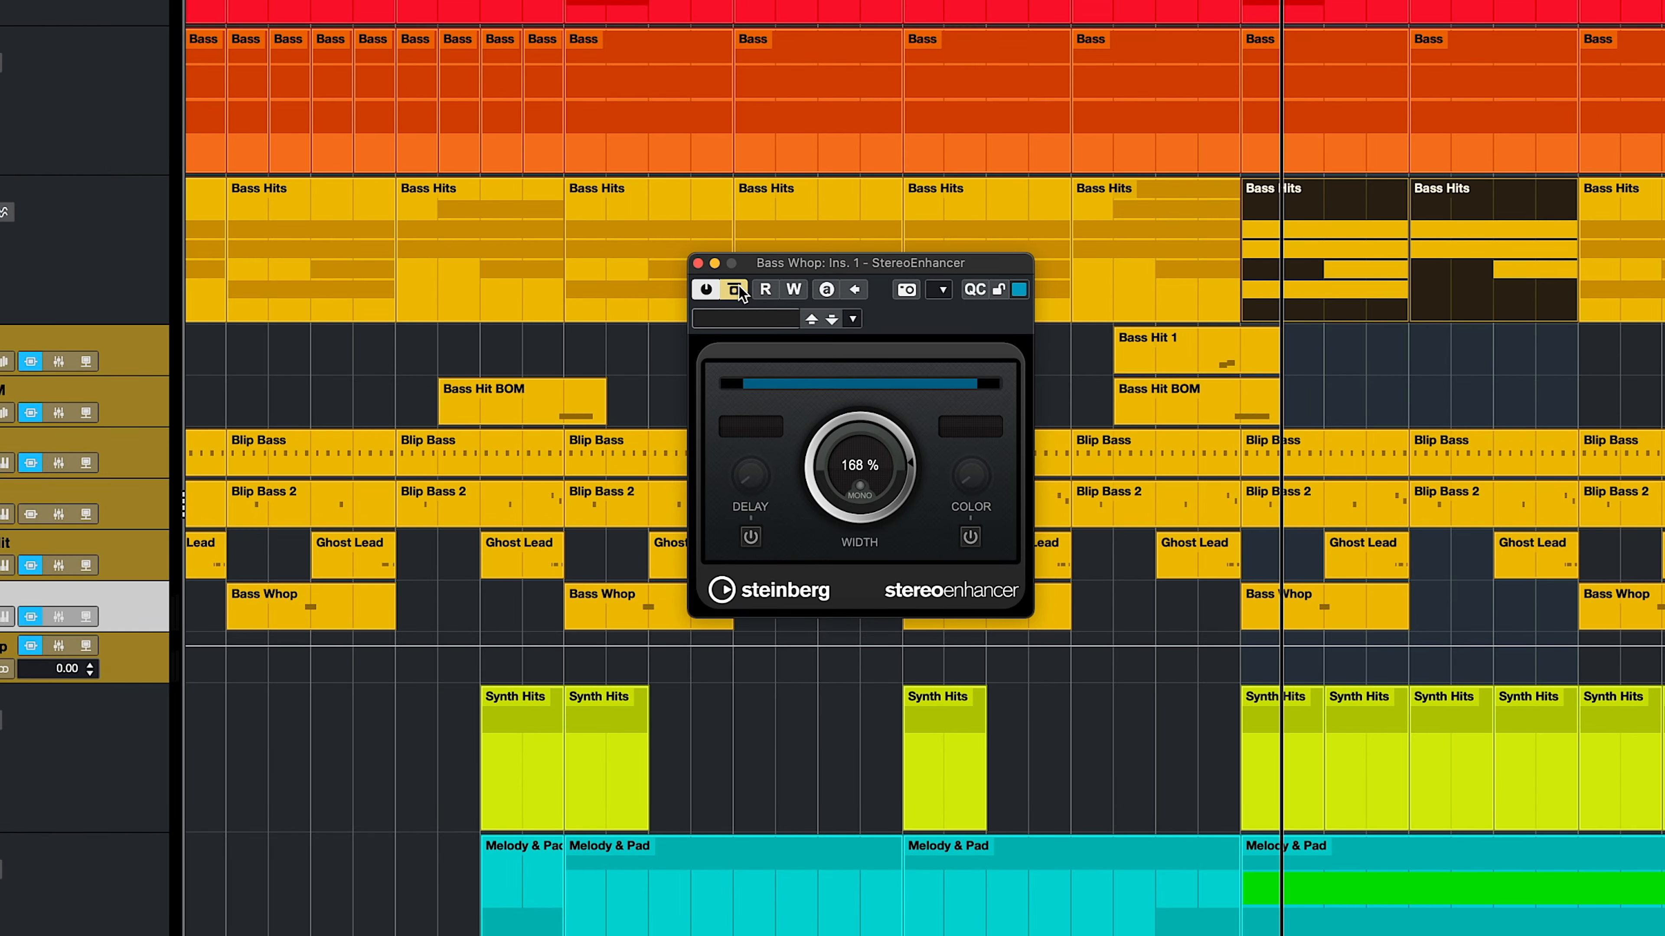
{"action": "left_click", "coordinate": [739, 289]}
{"action": "left_click", "coordinate": [699, 263]}
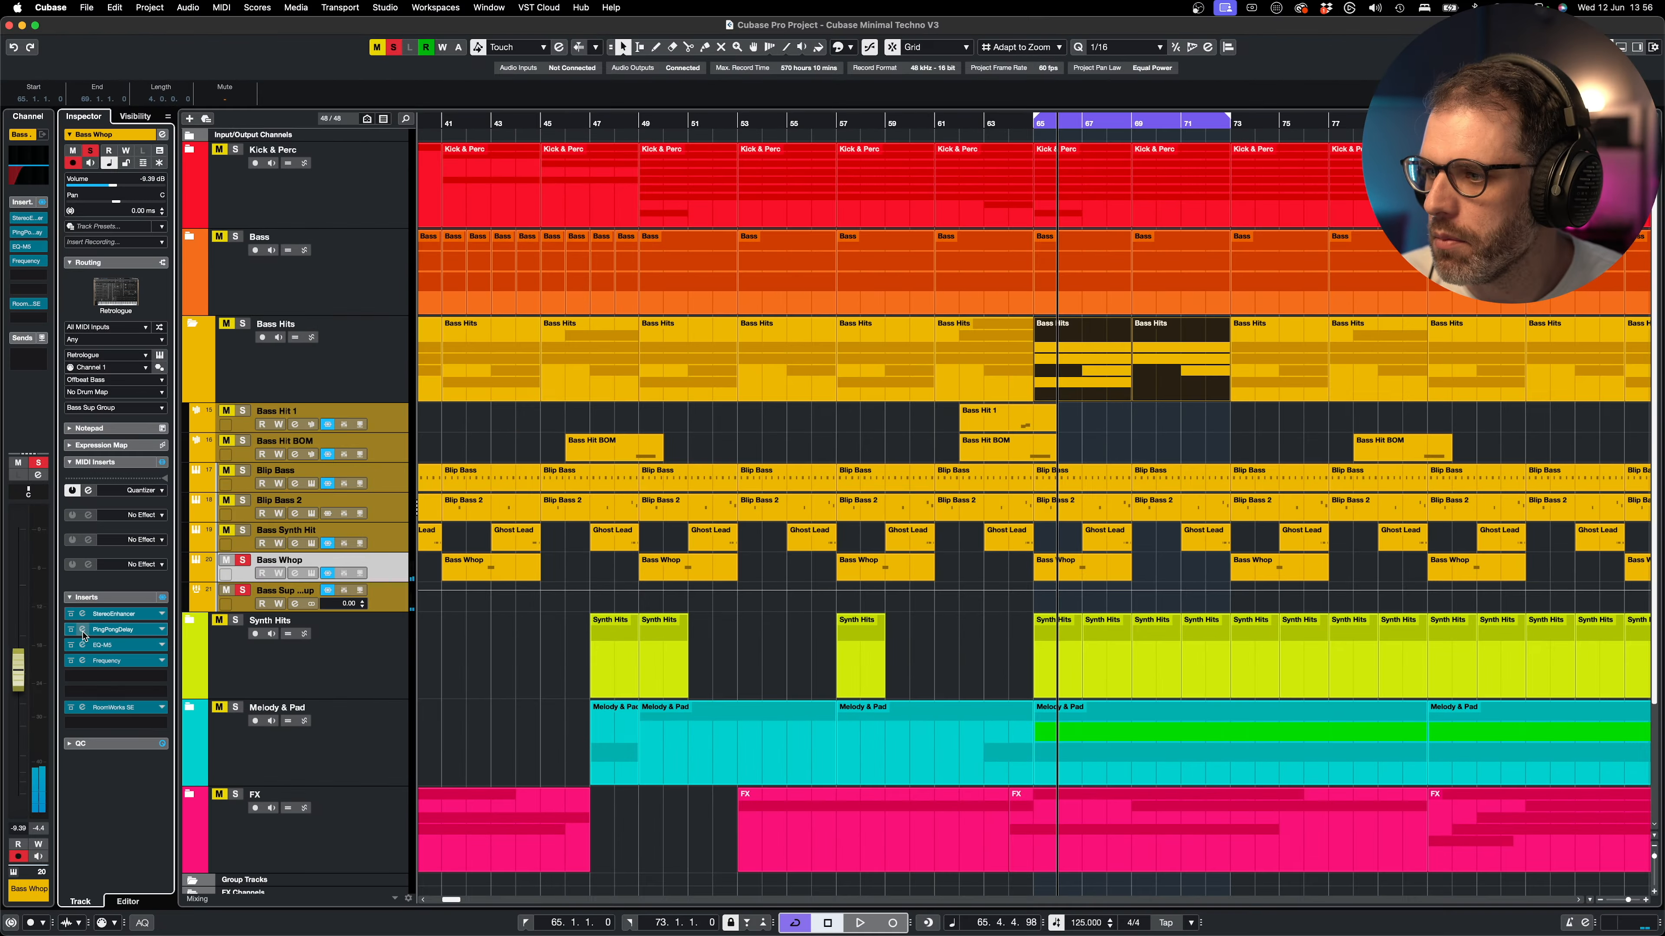
- Open the PingPongDelay and EQ-M5 insert editors of Bass Whop and examine their settings
{"action": "left_click", "coordinate": [82, 630]}
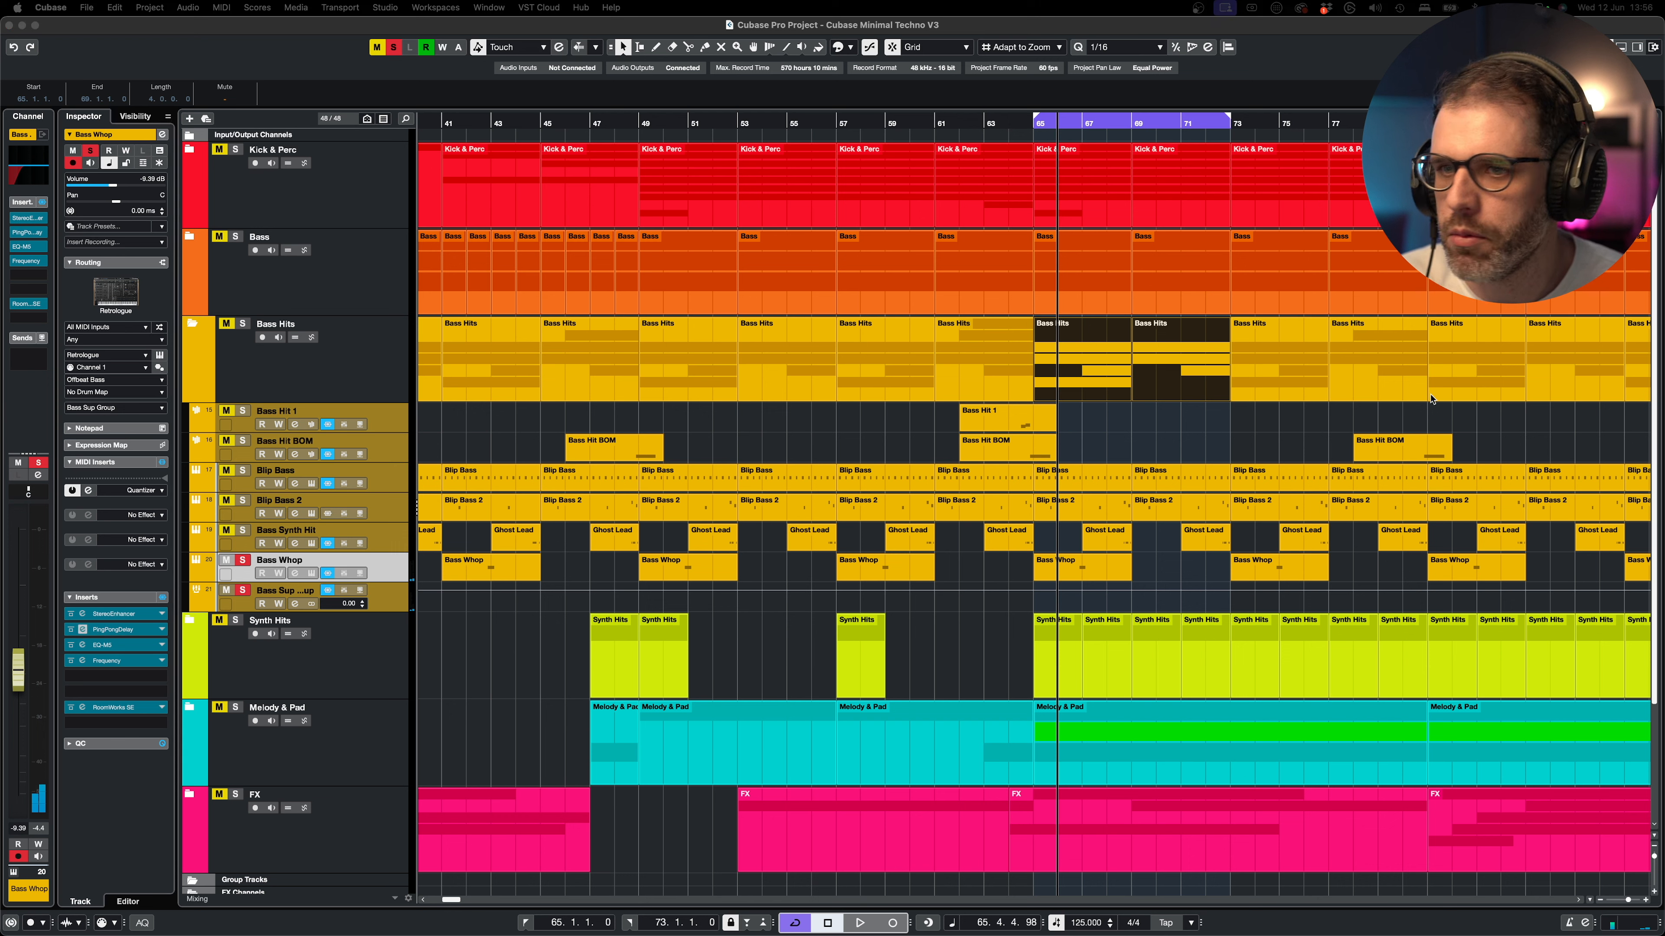
{"action": "left_click_drag", "start_coordinate": [1466, 325], "coordinate": [1053, 376]}
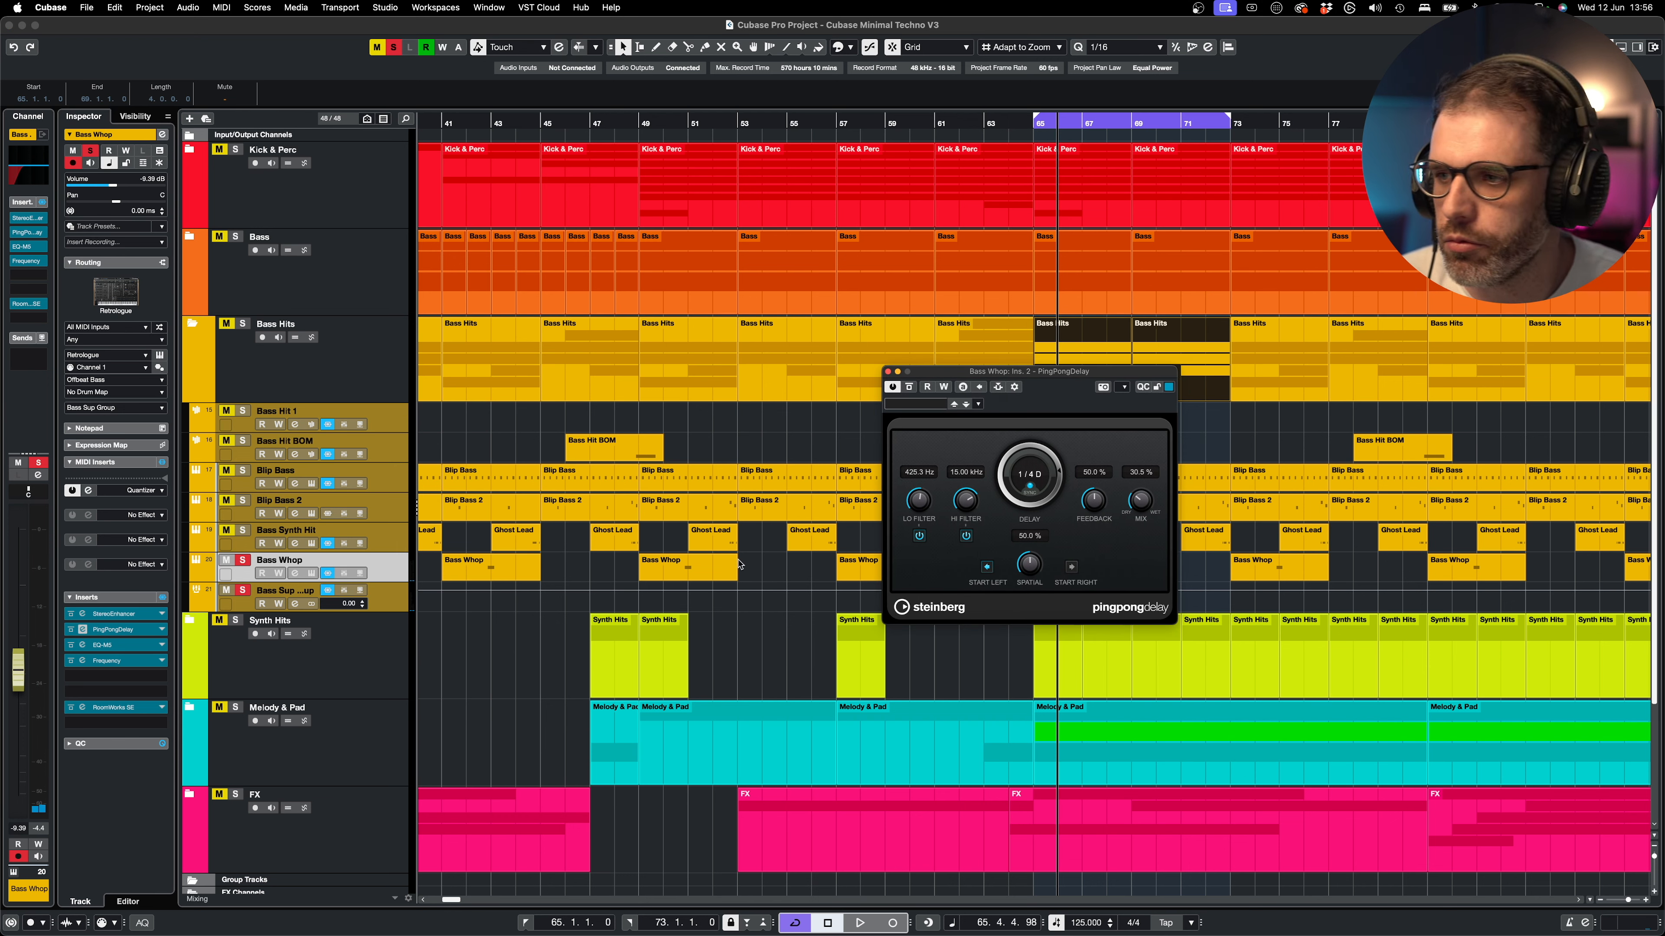
{"action": "left_click", "coordinate": [82, 646]}
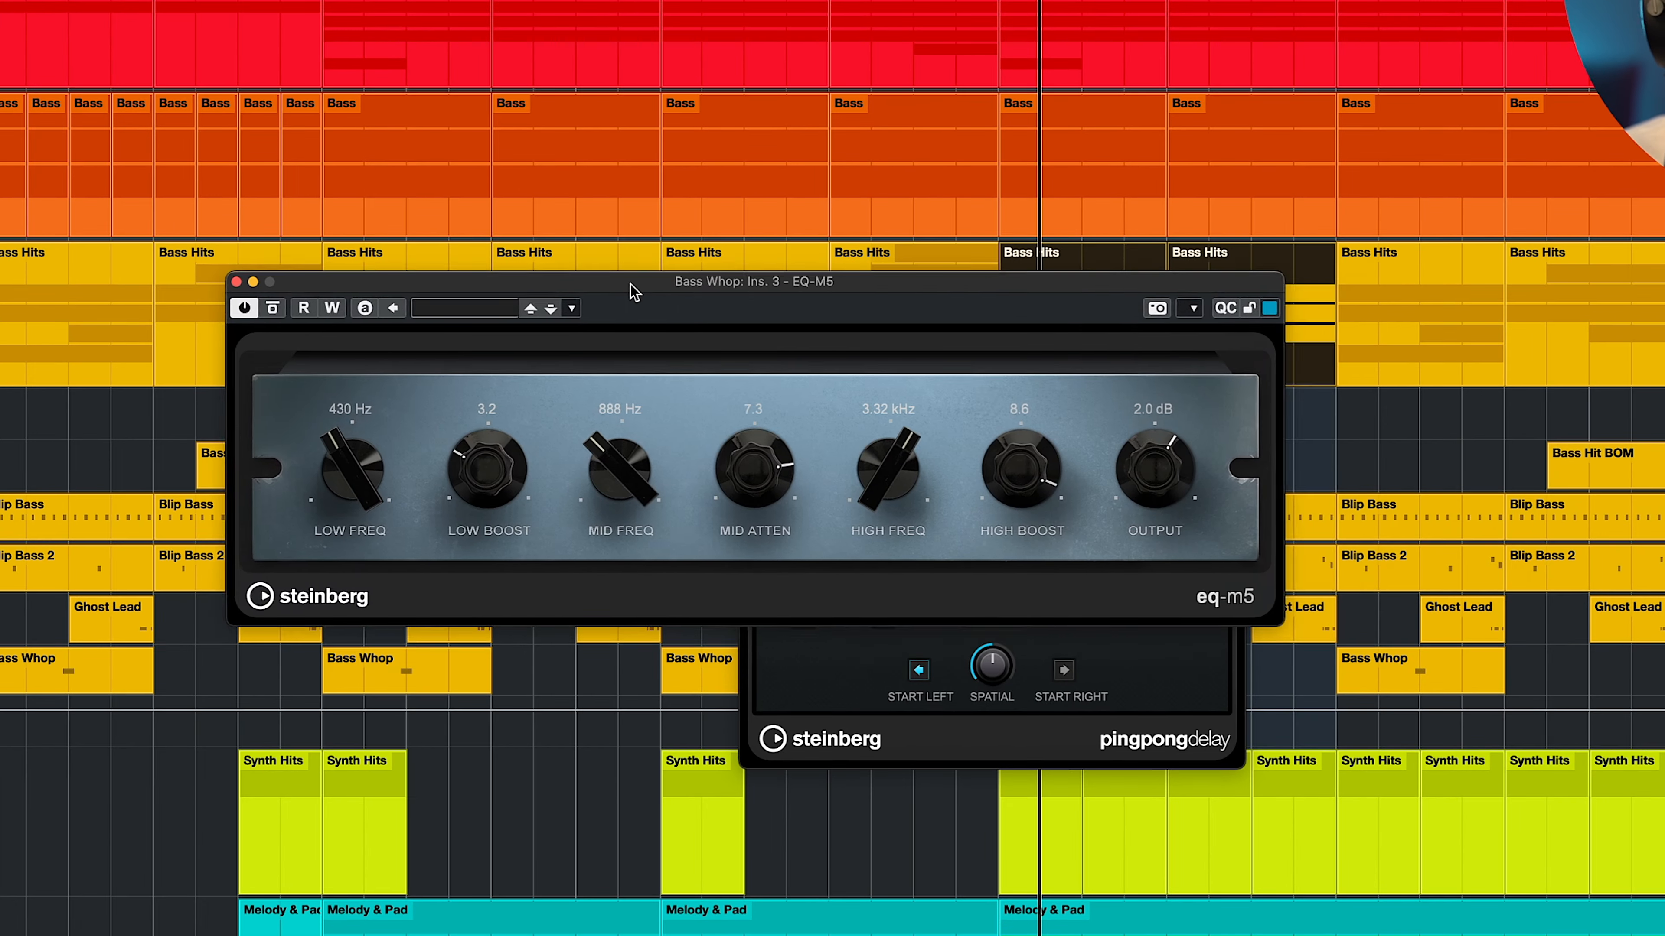
{"action": "left_click_drag", "start_coordinate": [737, 314], "coordinate": [808, 330]}
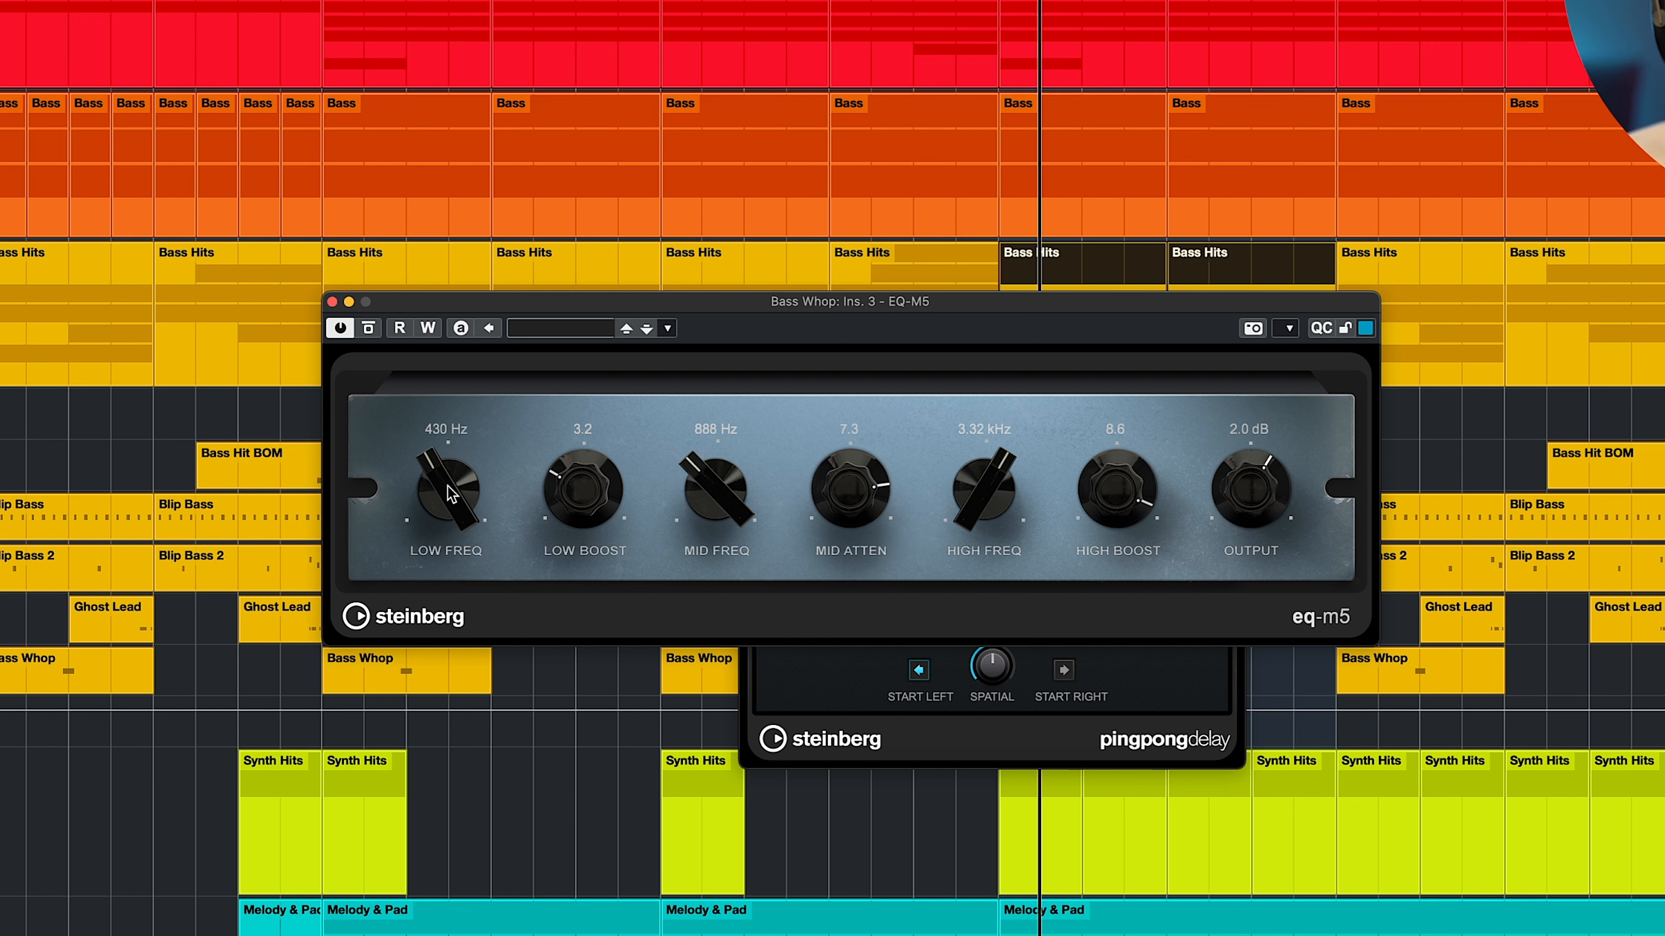
- Clear all solos and audition Bass Whop in the full mix with its EQ-M5 insert bypassed
{"action": "left_click", "coordinate": [370, 331]}
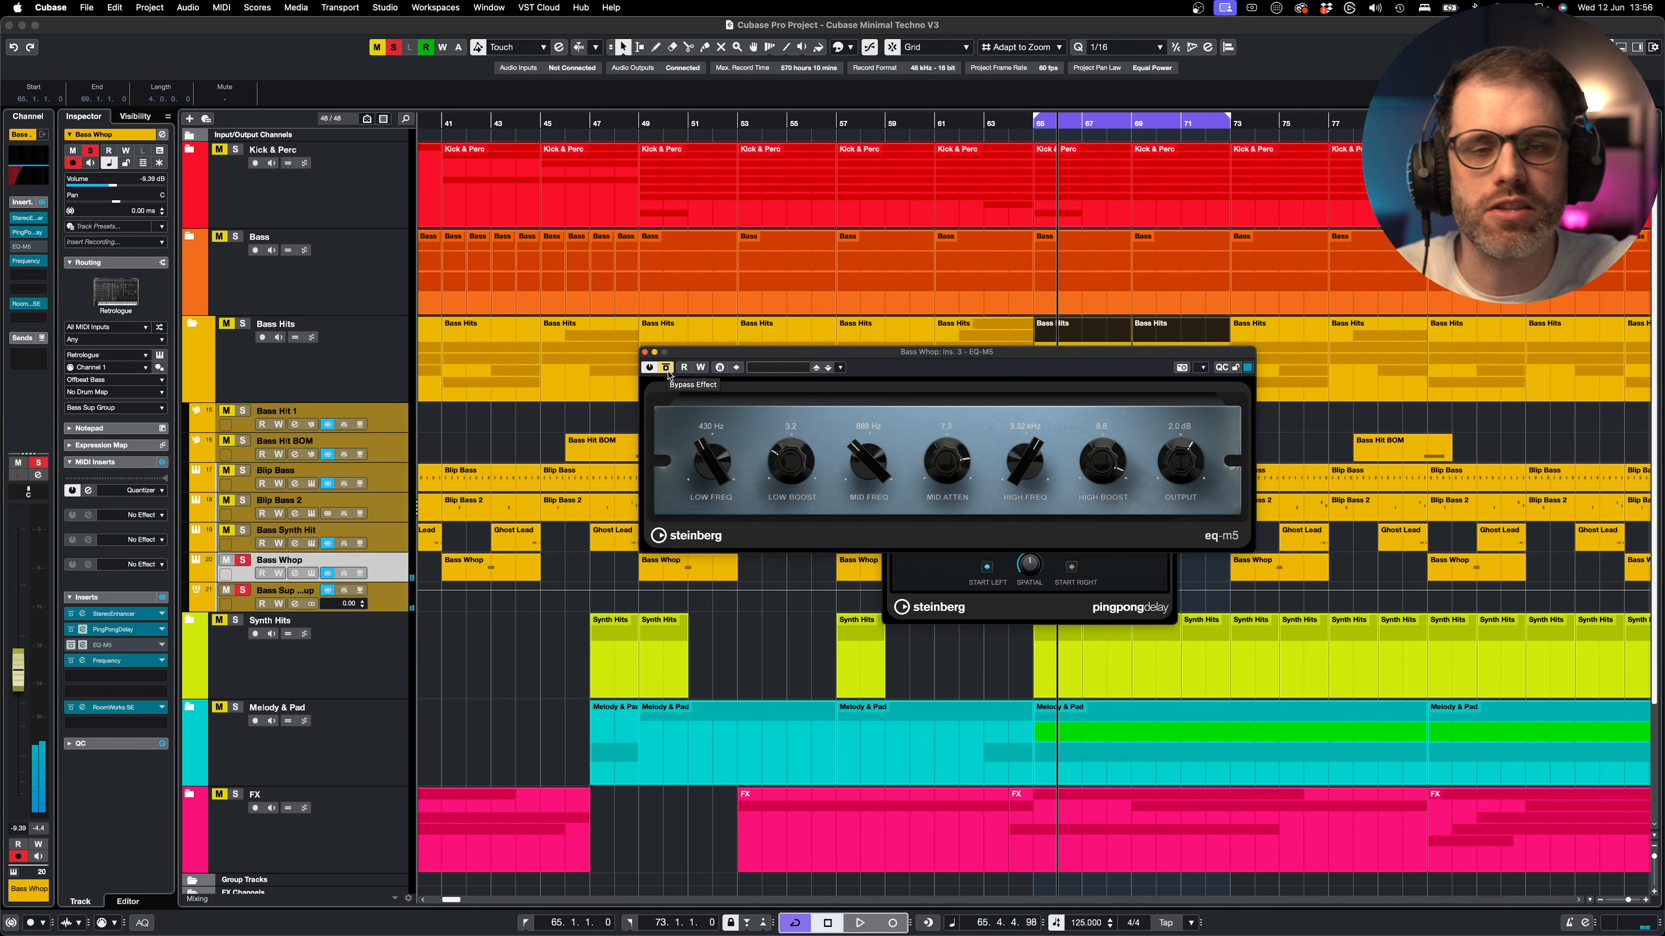
{"action": "left_click", "coordinate": [667, 368]}
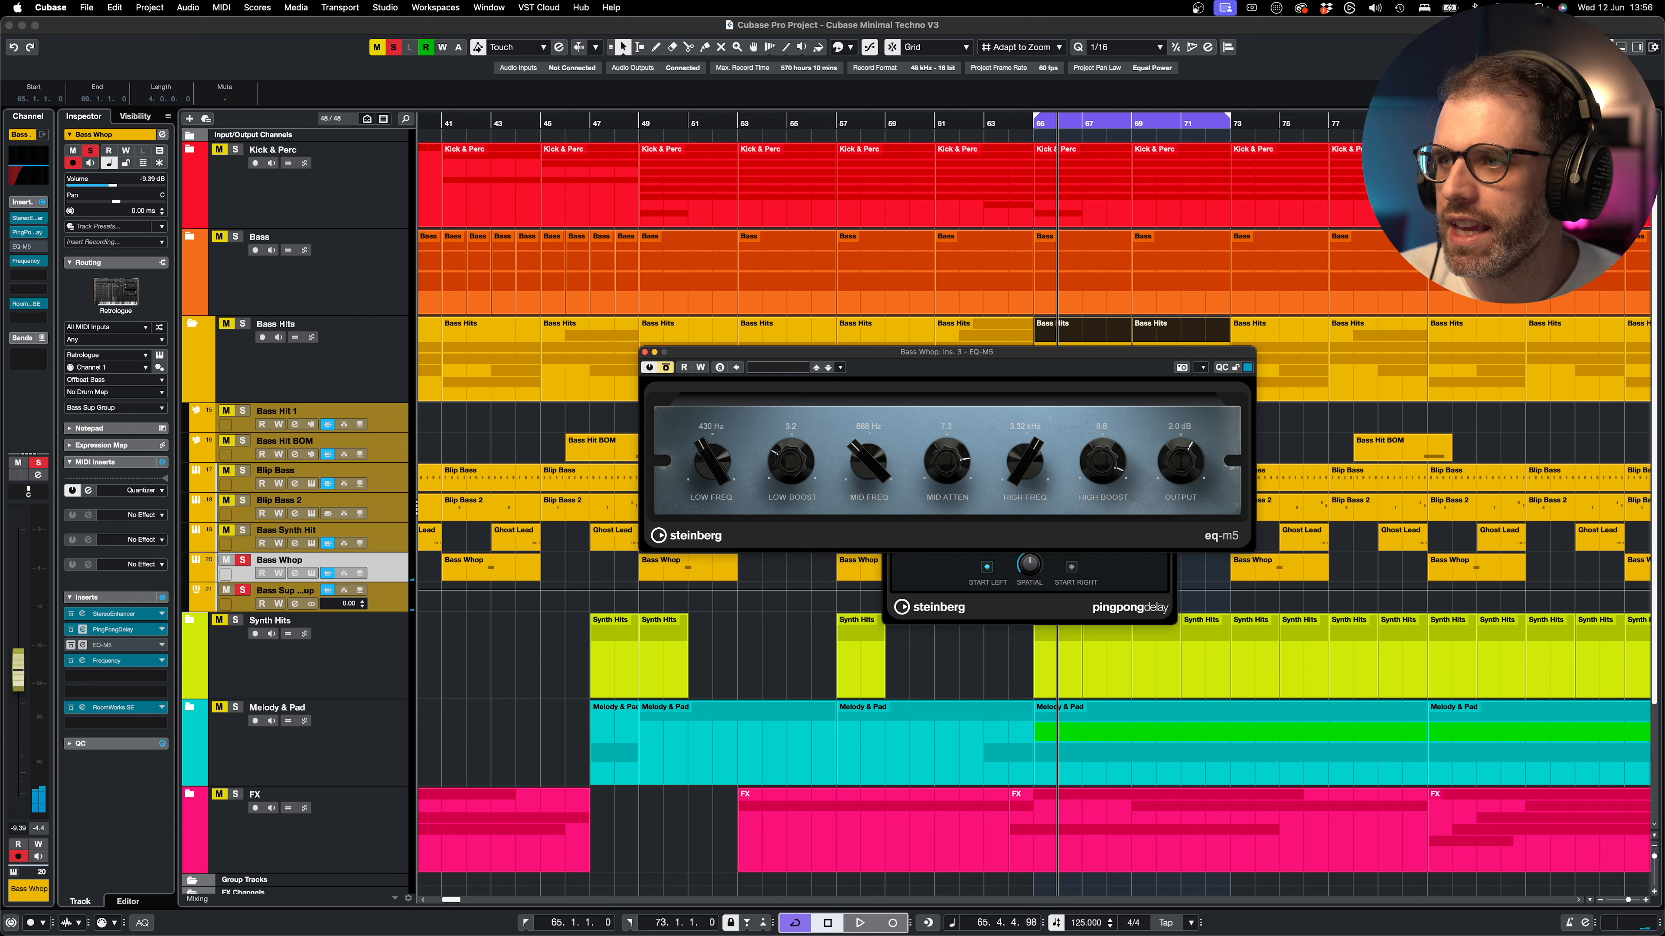
{"action": "left_click", "coordinate": [394, 46]}
{"action": "key", "text": "space"}
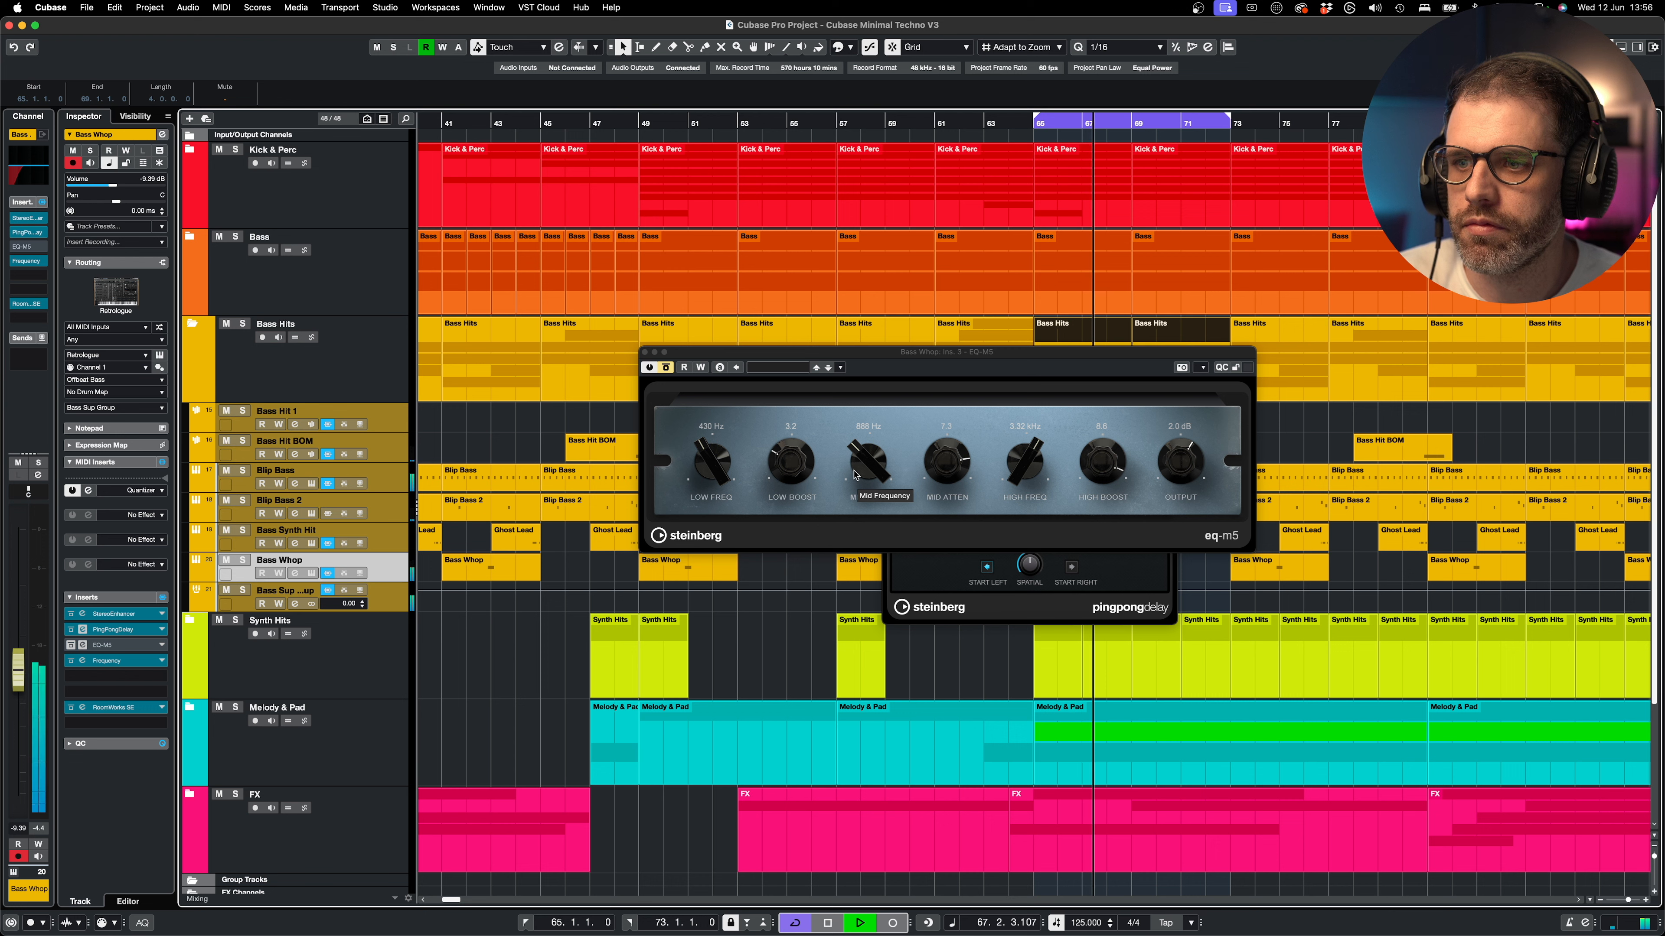
{"action": "key", "text": "space"}
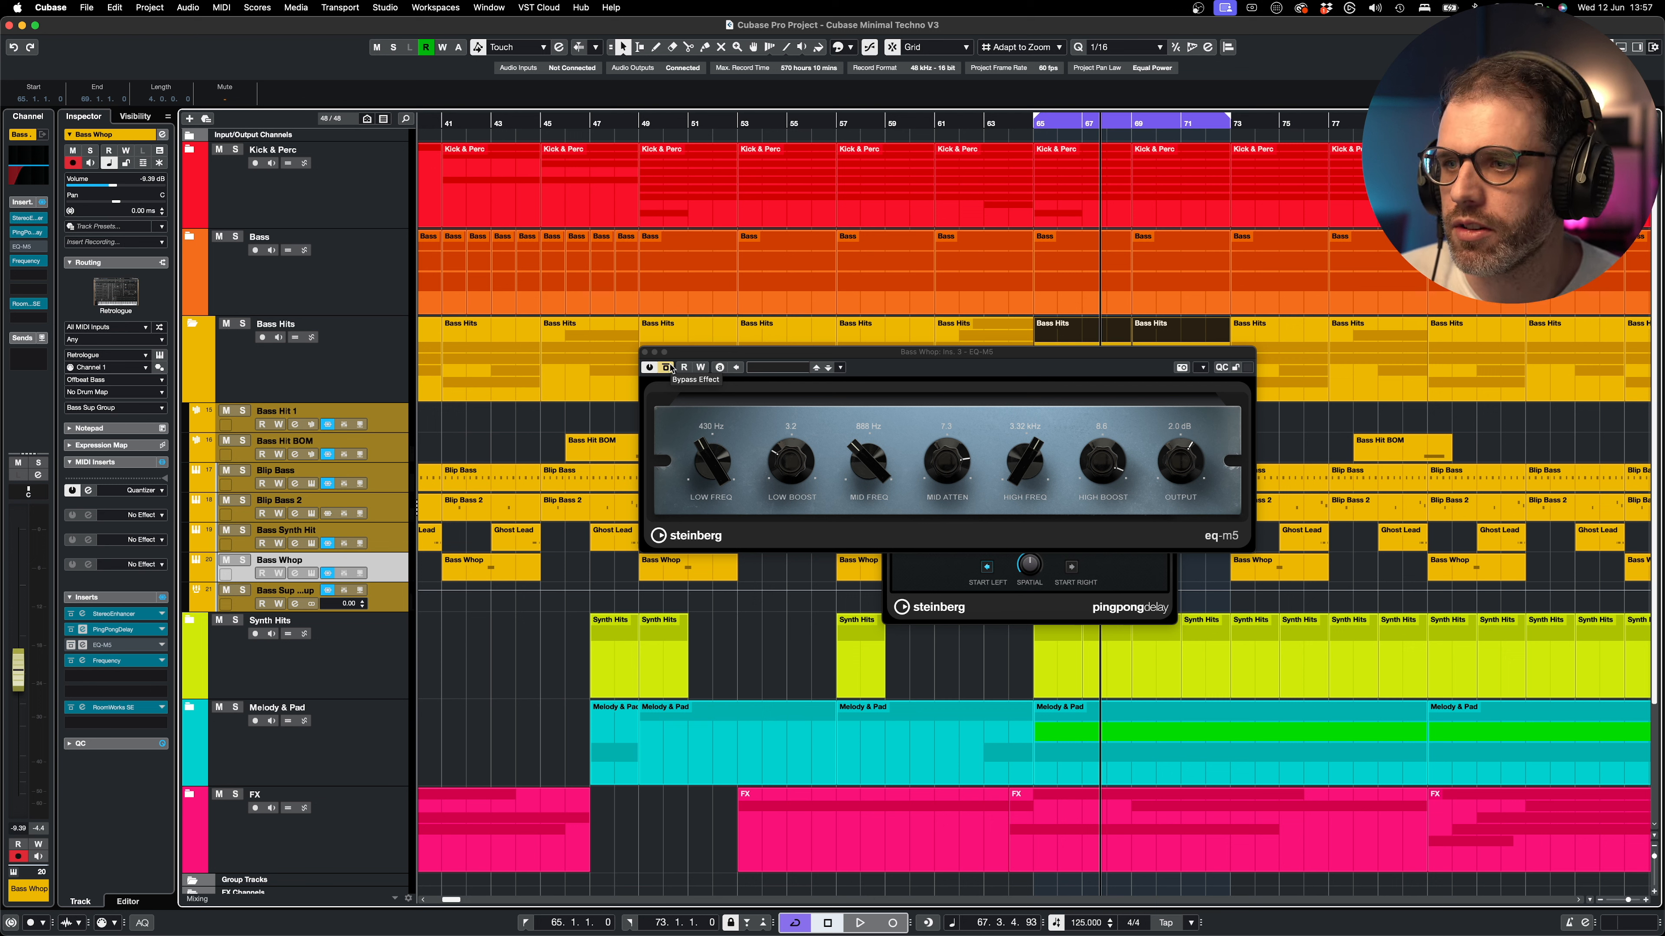
- Reactivate EQ-M5 on Bass Whop and compare the full mix with the equalizer active and bypassed during playback
{"action": "left_click", "coordinate": [671, 369]}
{"action": "key", "text": "space"}
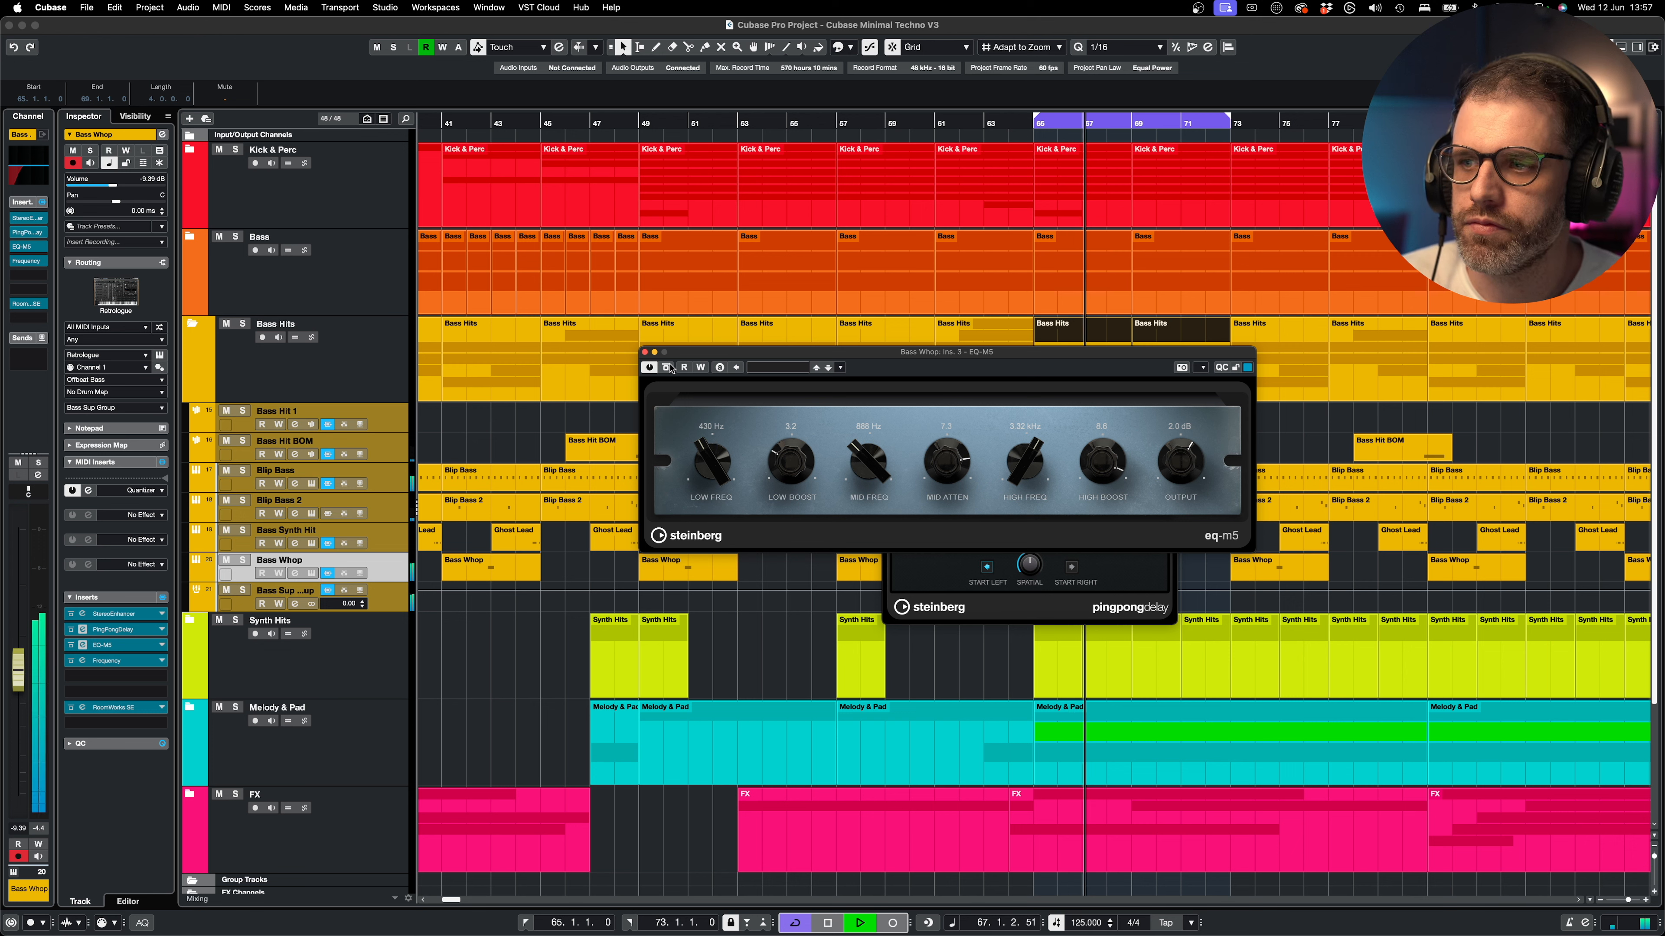
{"action": "left_click", "coordinate": [668, 368]}
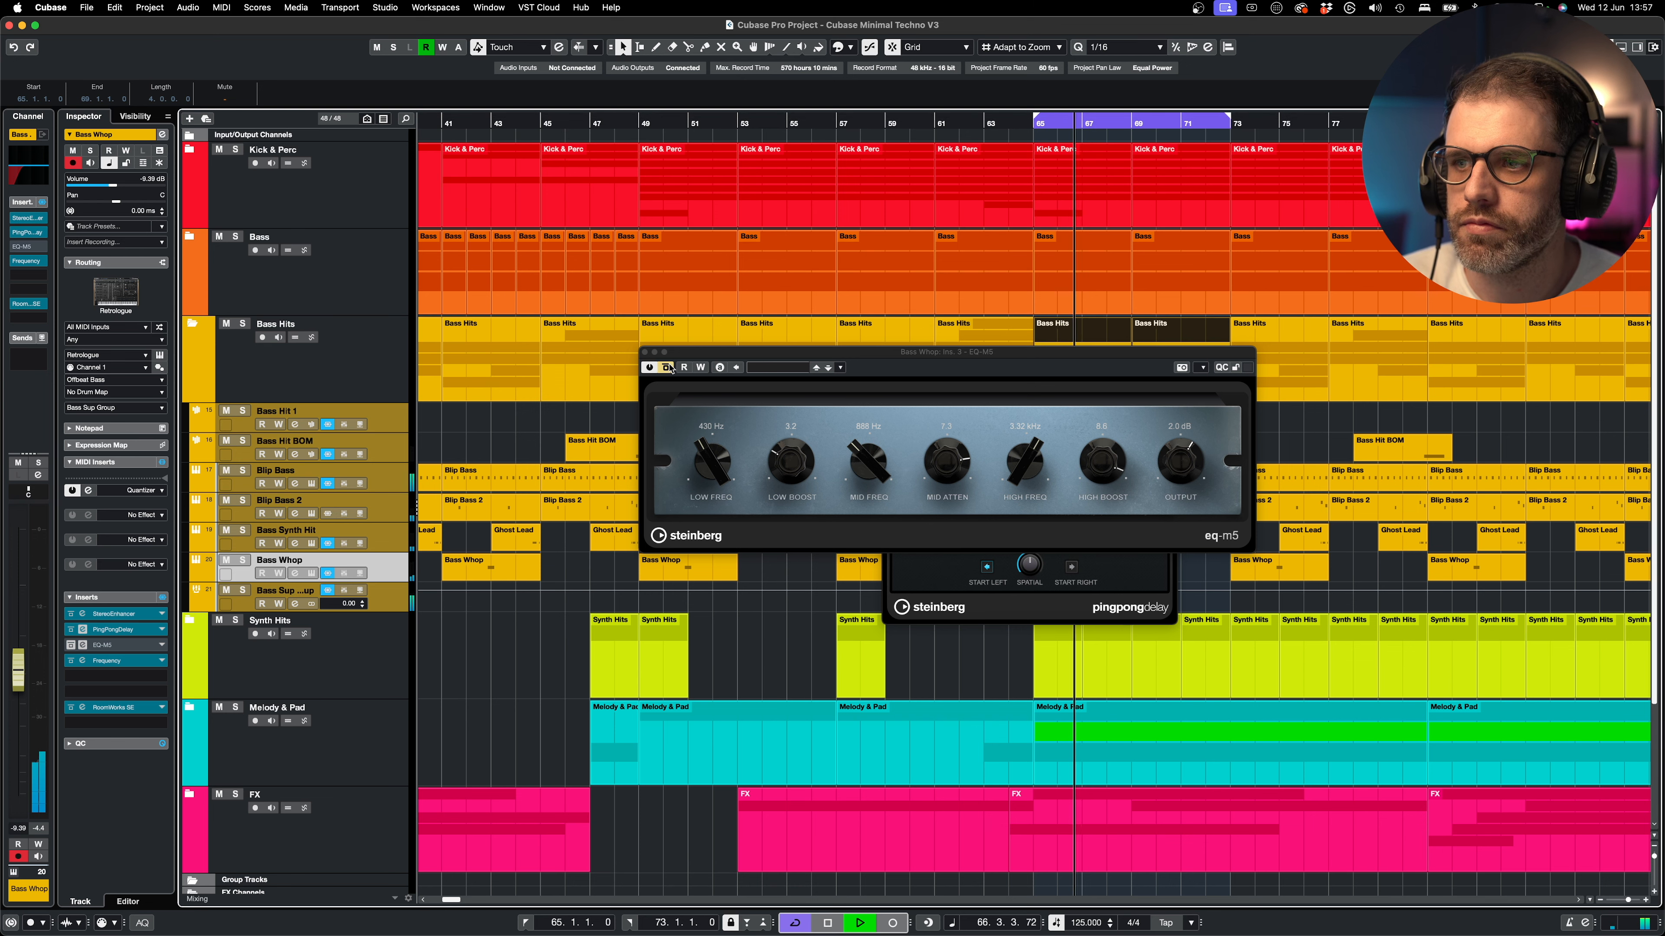
{"action": "left_click", "coordinate": [668, 368]}
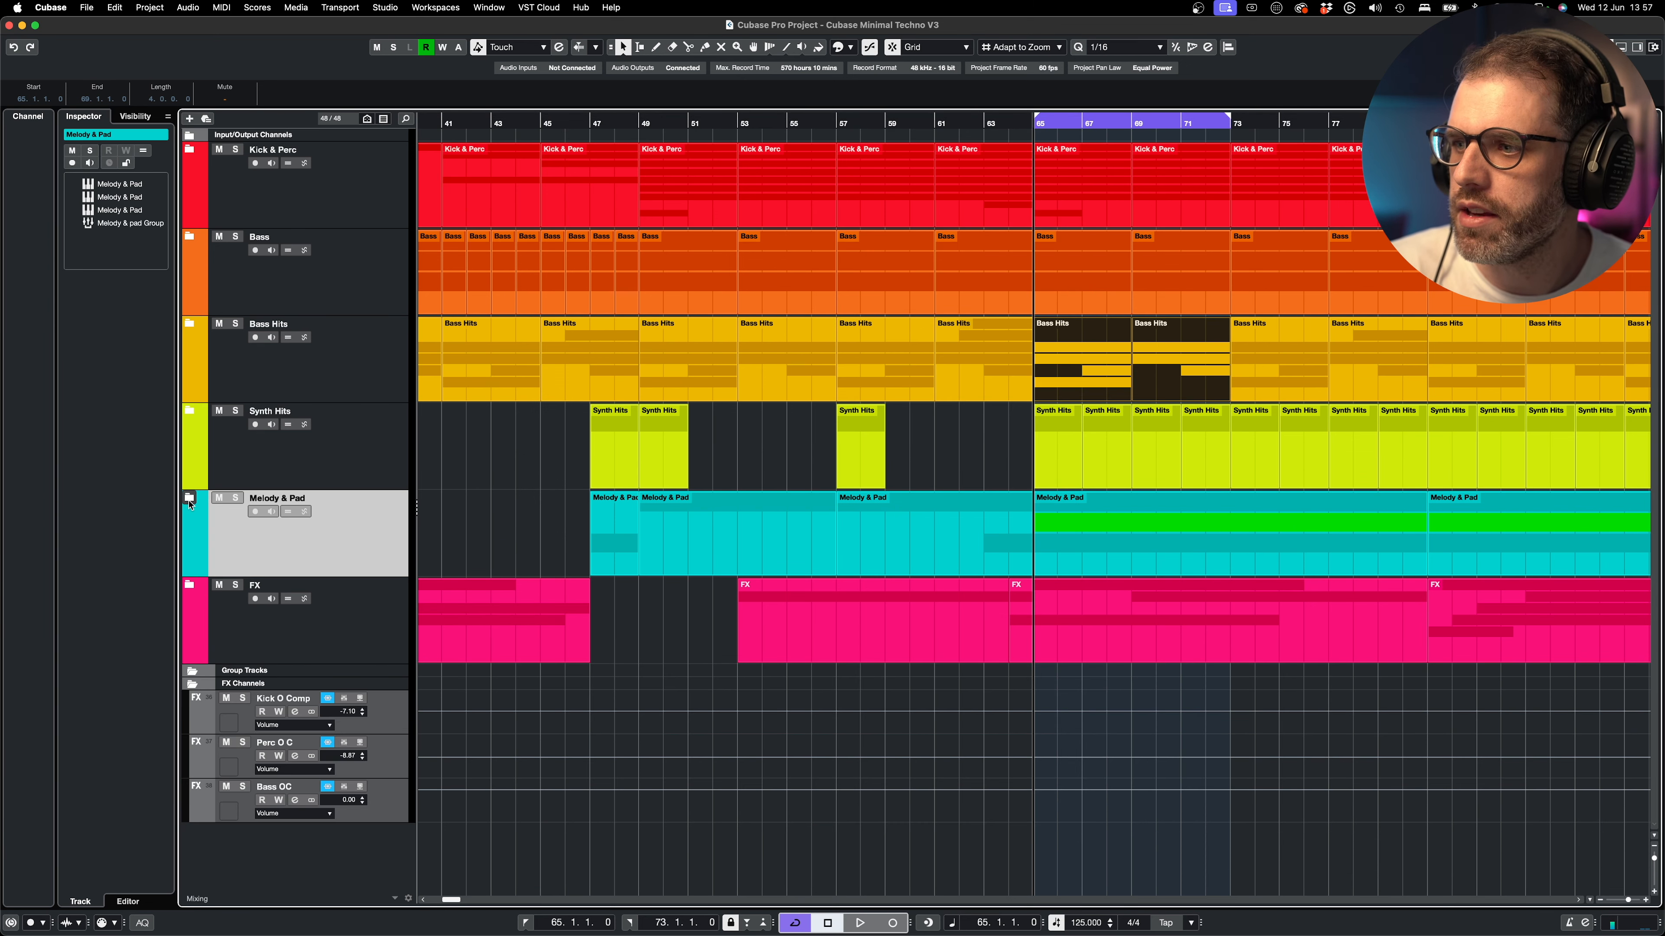
- Expand the Melody & Pad folder and open the third track's Retrologue 2 instrument to examine its single oscillator and noise settings
{"action": "left_click", "coordinate": [189, 500]}
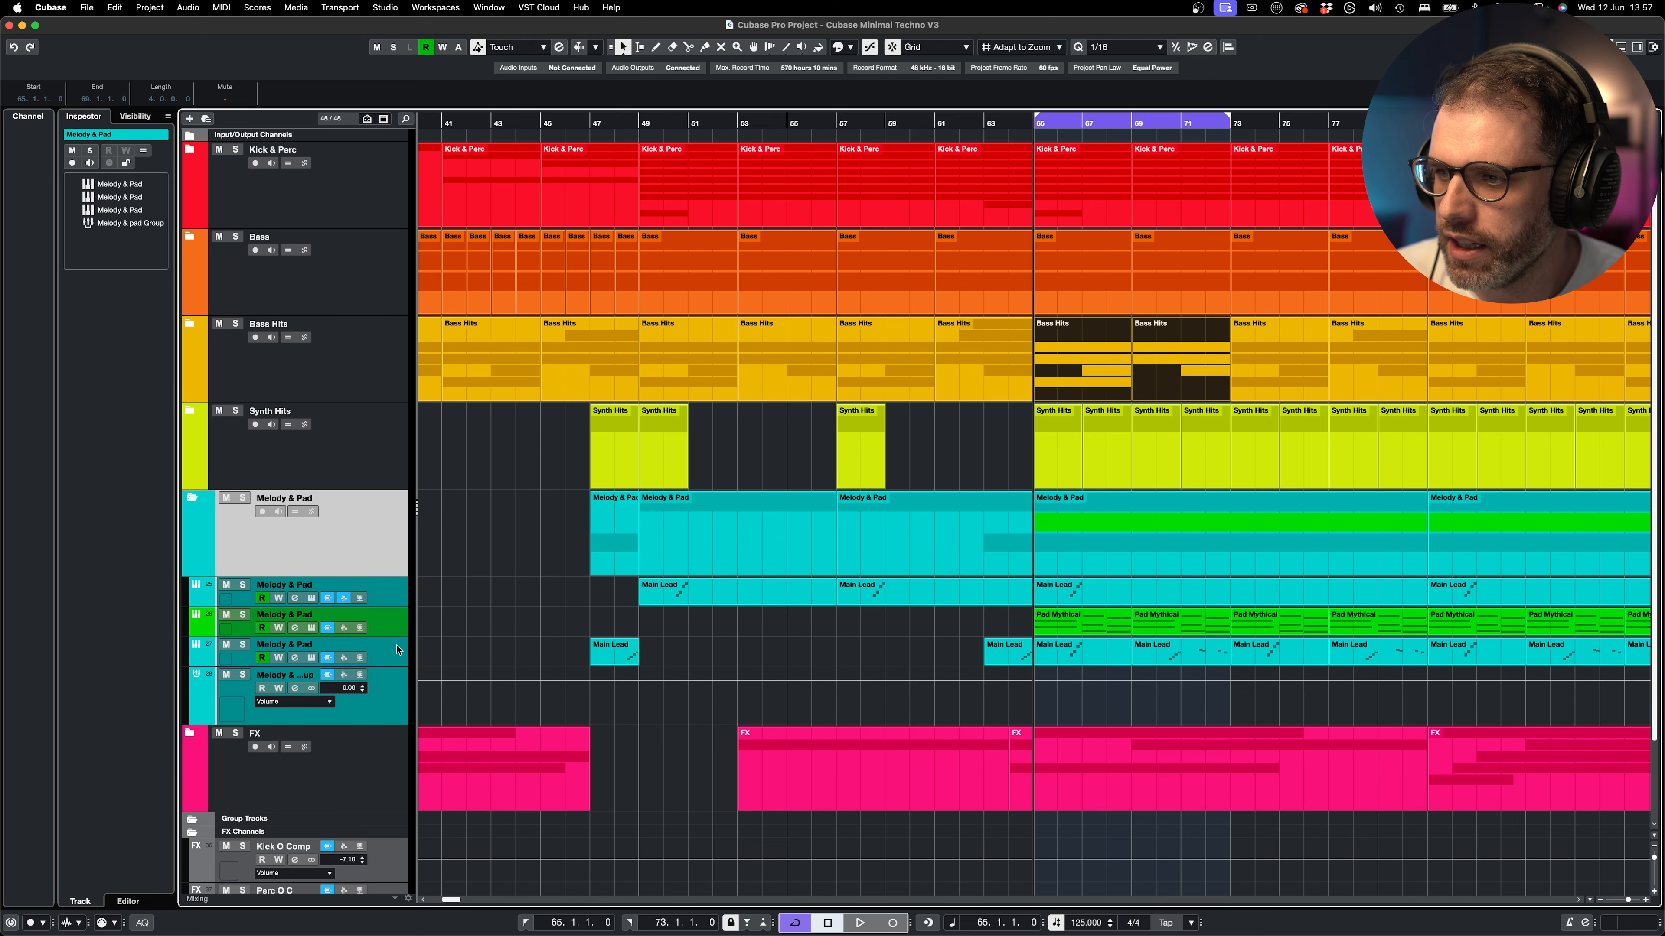
{"action": "left_click", "coordinate": [397, 649]}
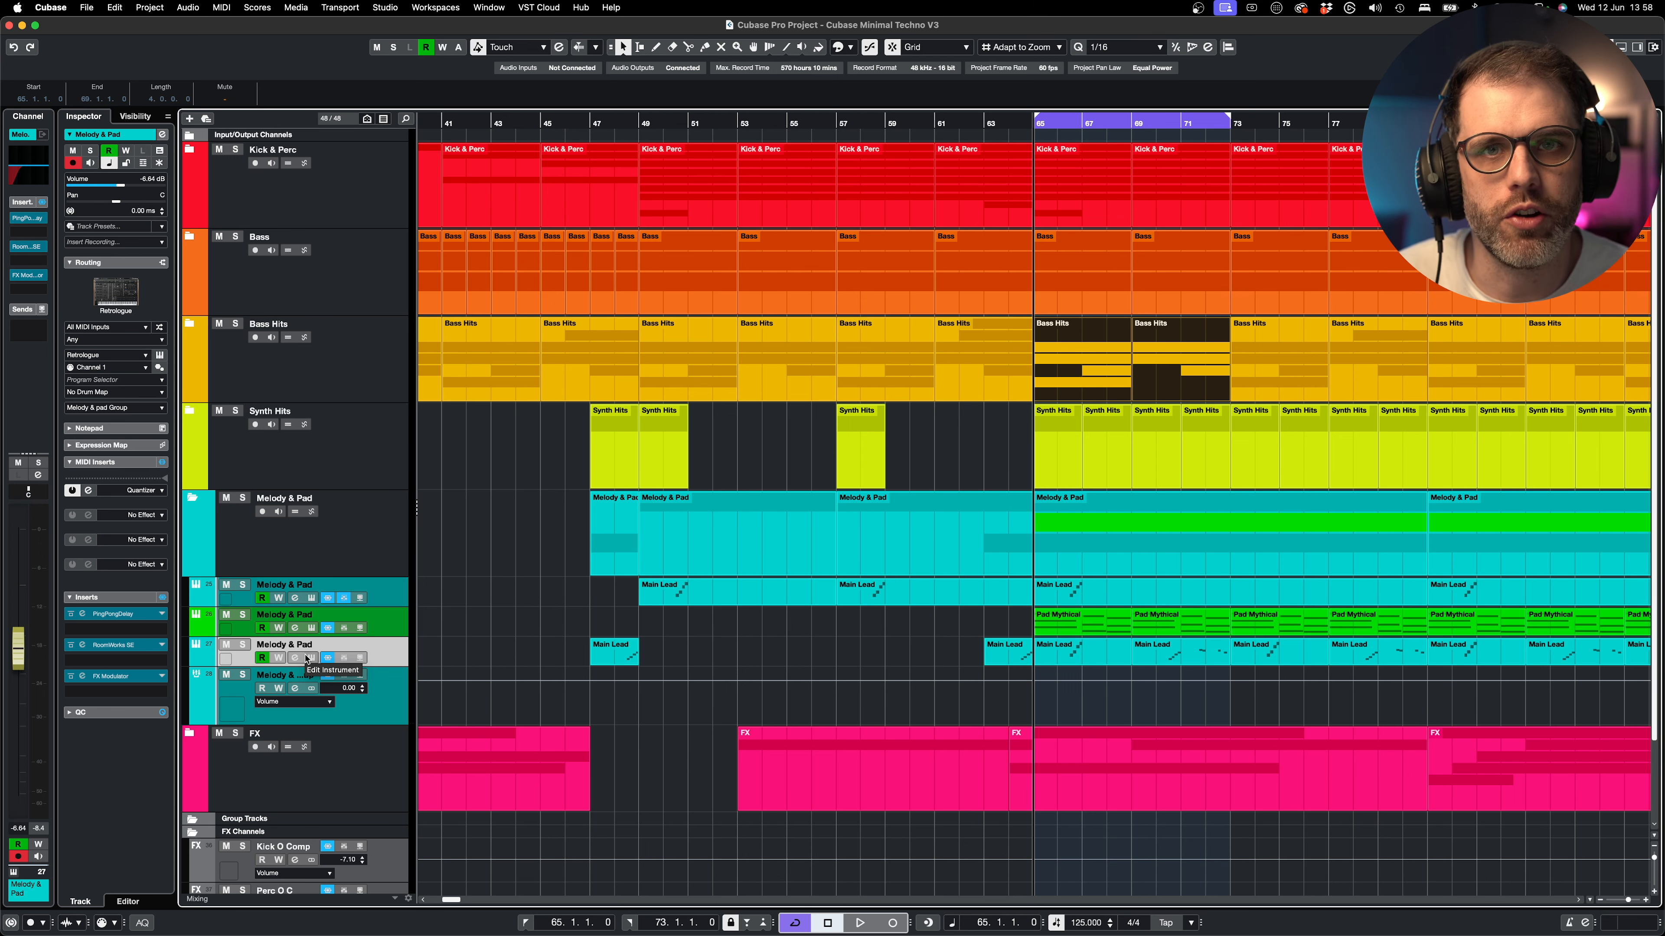
{"action": "left_click", "coordinate": [311, 658]}
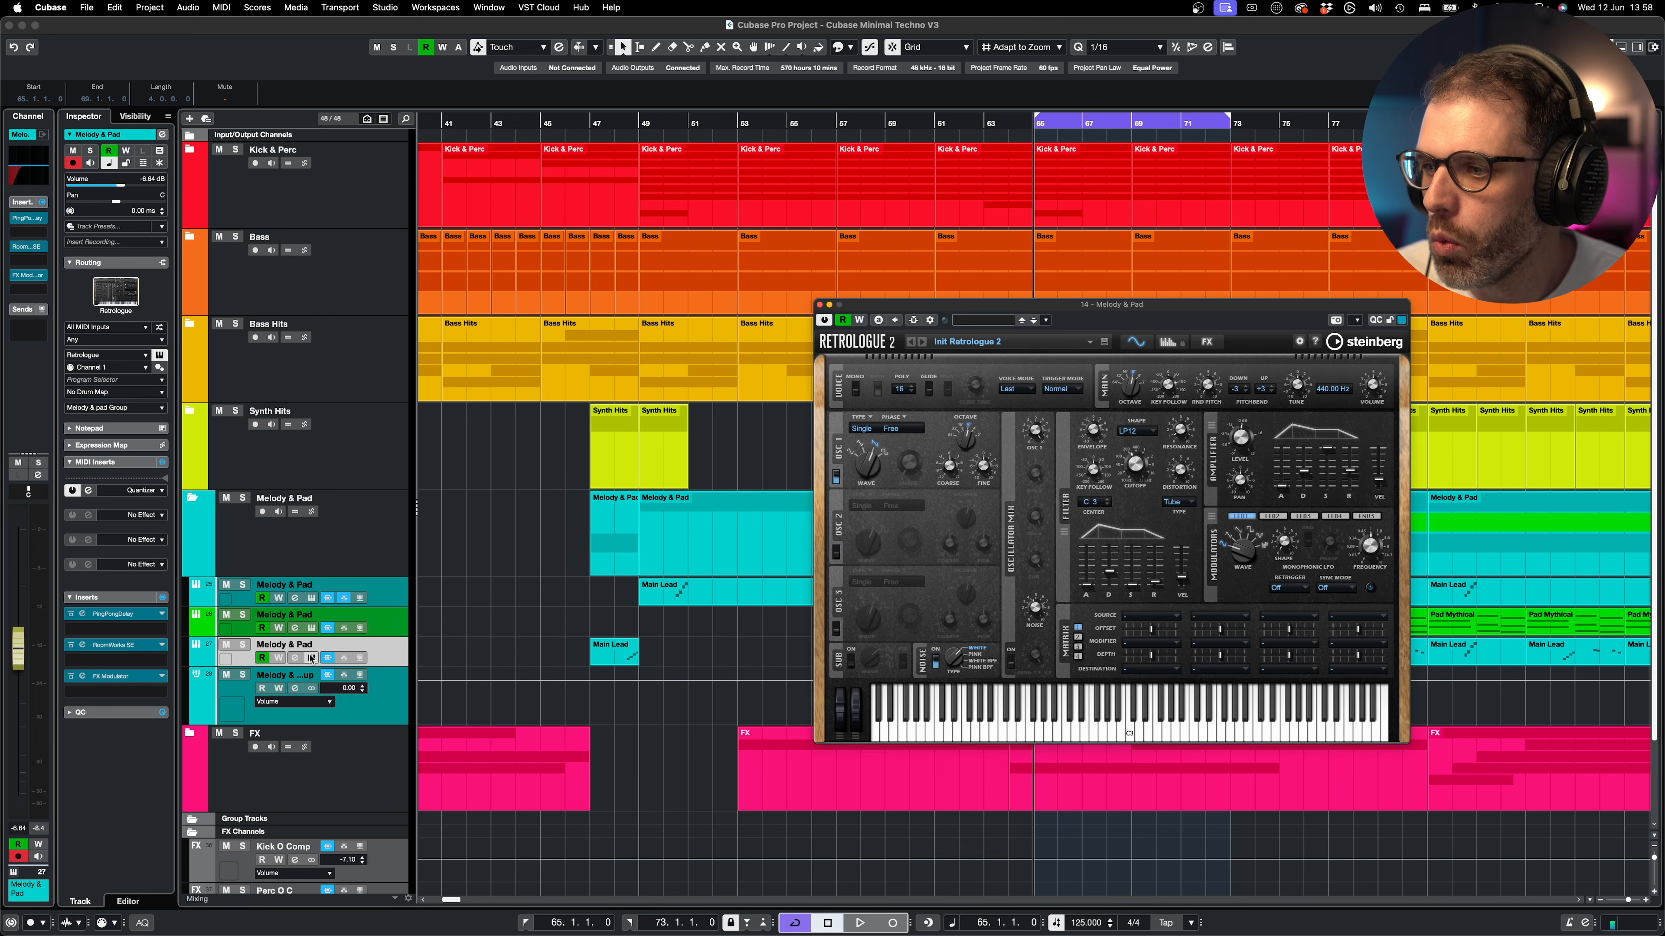
{"action": "left_click_drag", "start_coordinate": [1021, 303], "coordinate": [791, 242]}
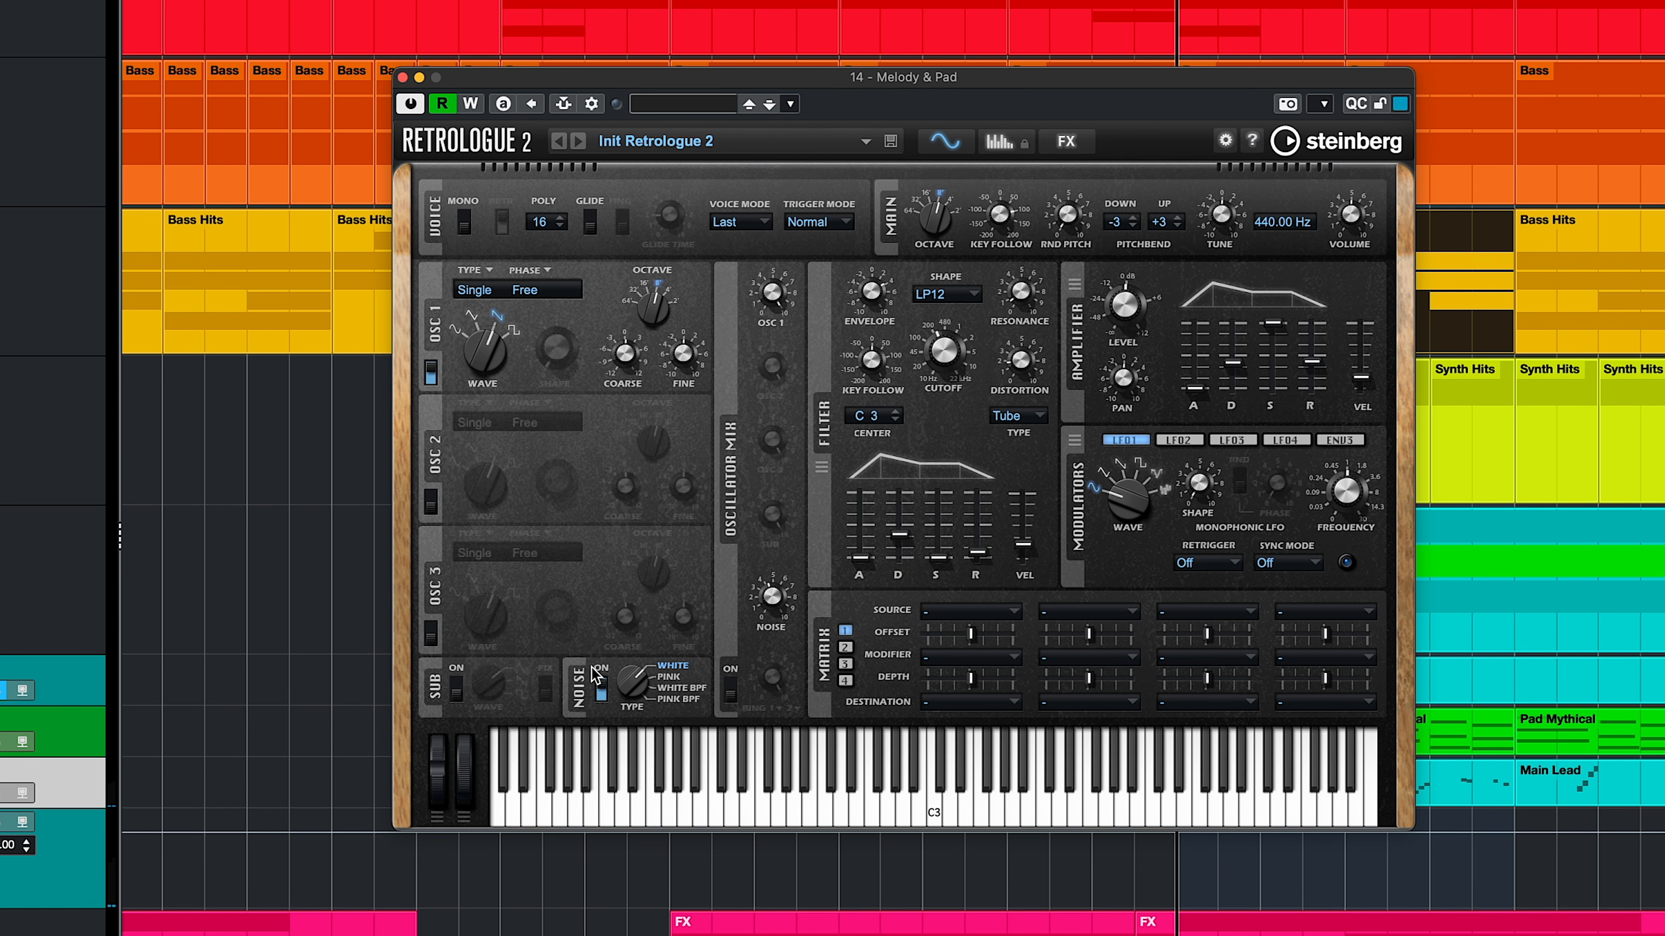
- Examine the Ensemble modulation effect in the Melody & Pad patch and compare the sound with it off and on
{"action": "left_click", "coordinate": [1064, 149]}
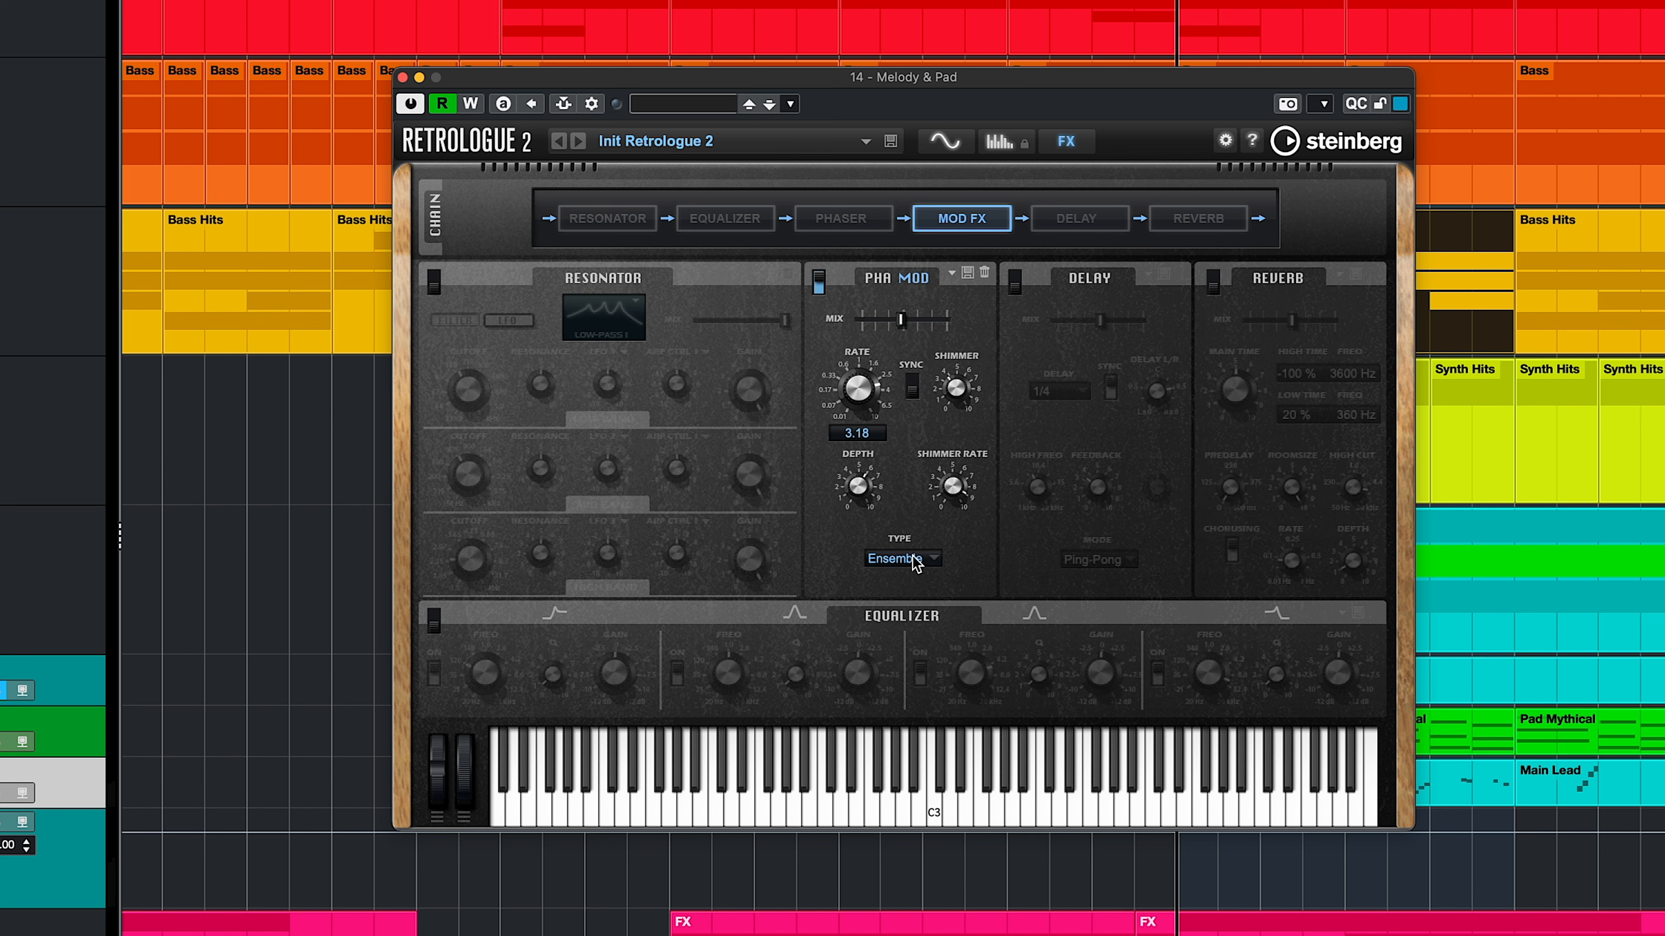
{"action": "mouse_move", "coordinate": [872, 399]}
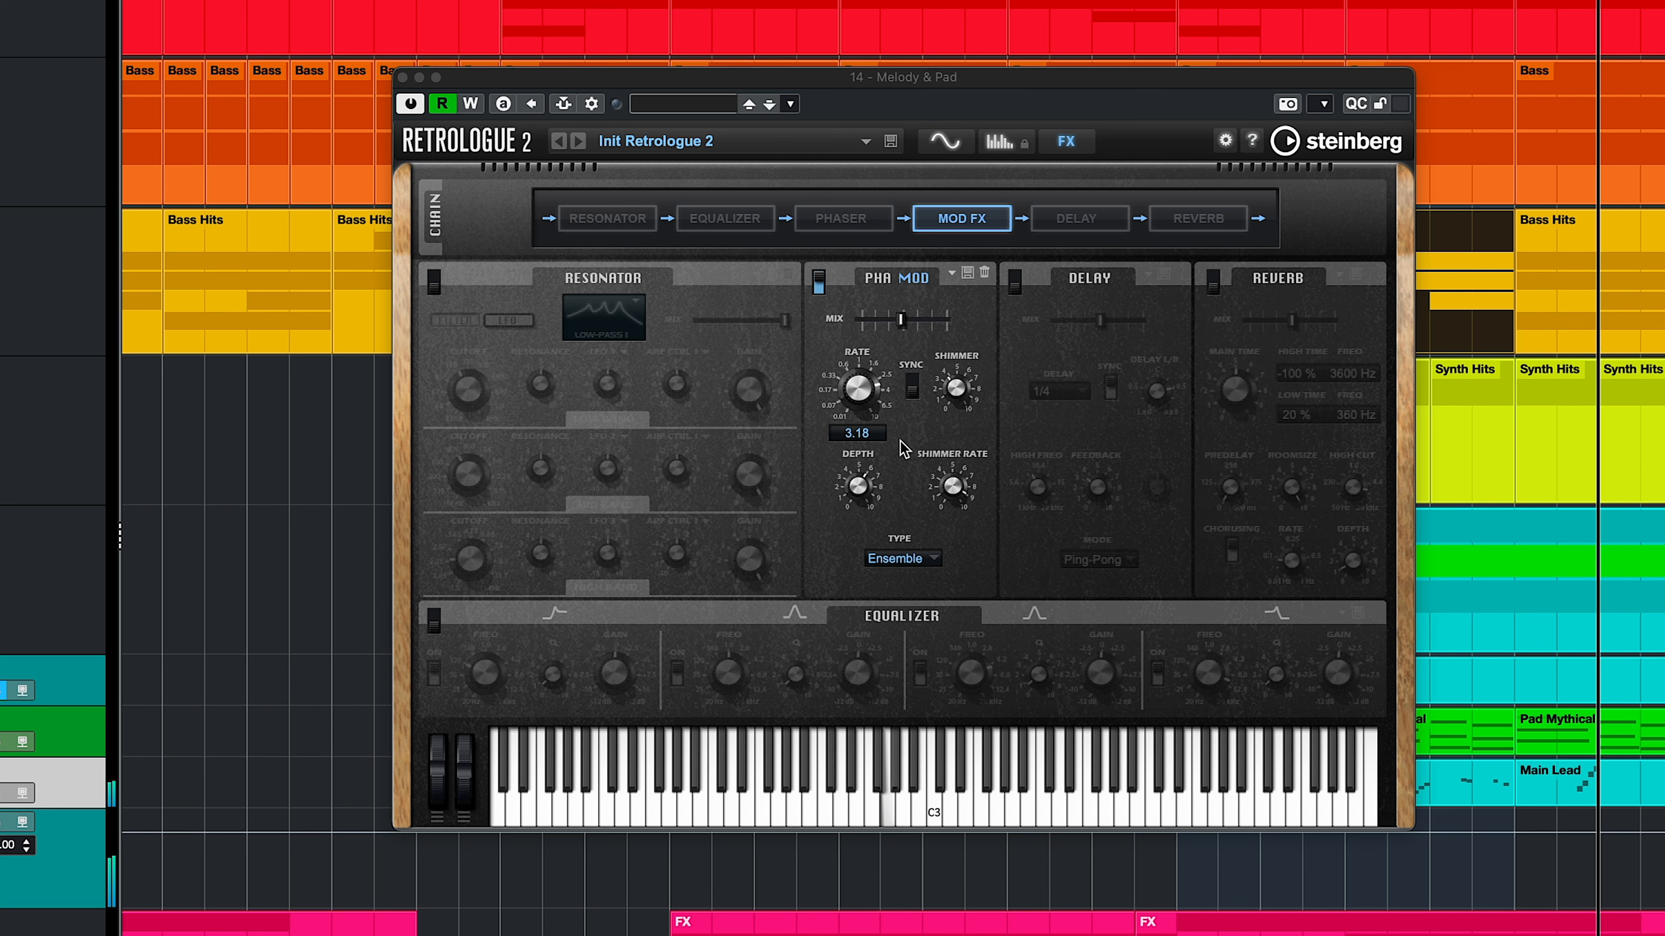
{"action": "left_click", "coordinate": [818, 282]}
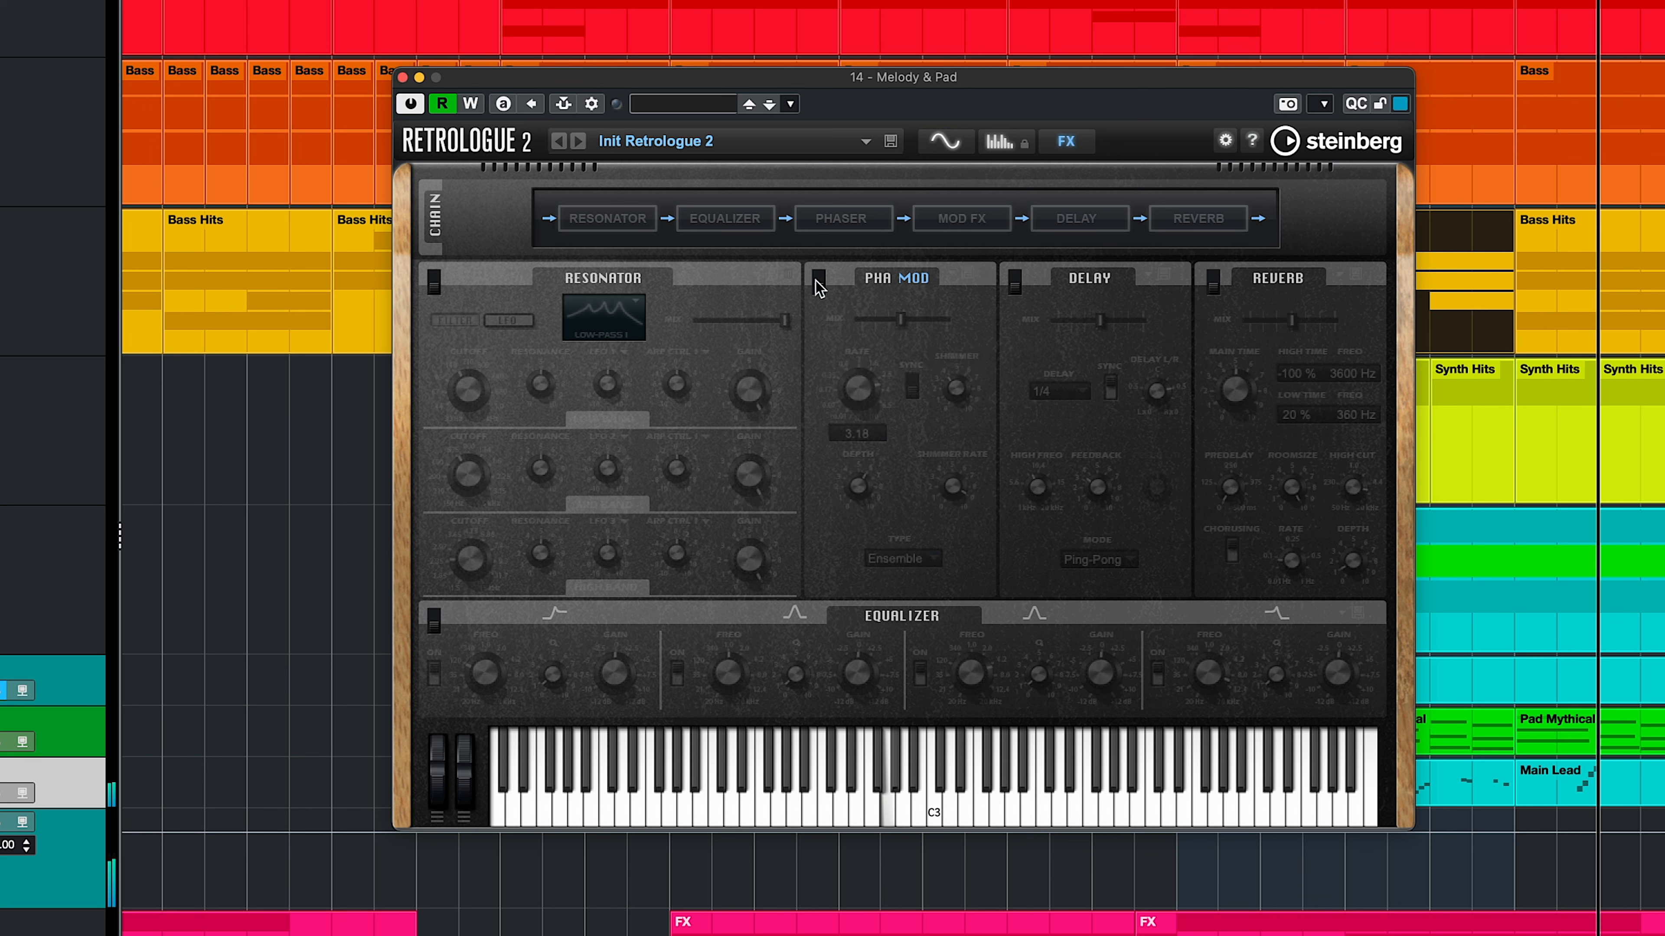
{"action": "left_click", "coordinate": [818, 282]}
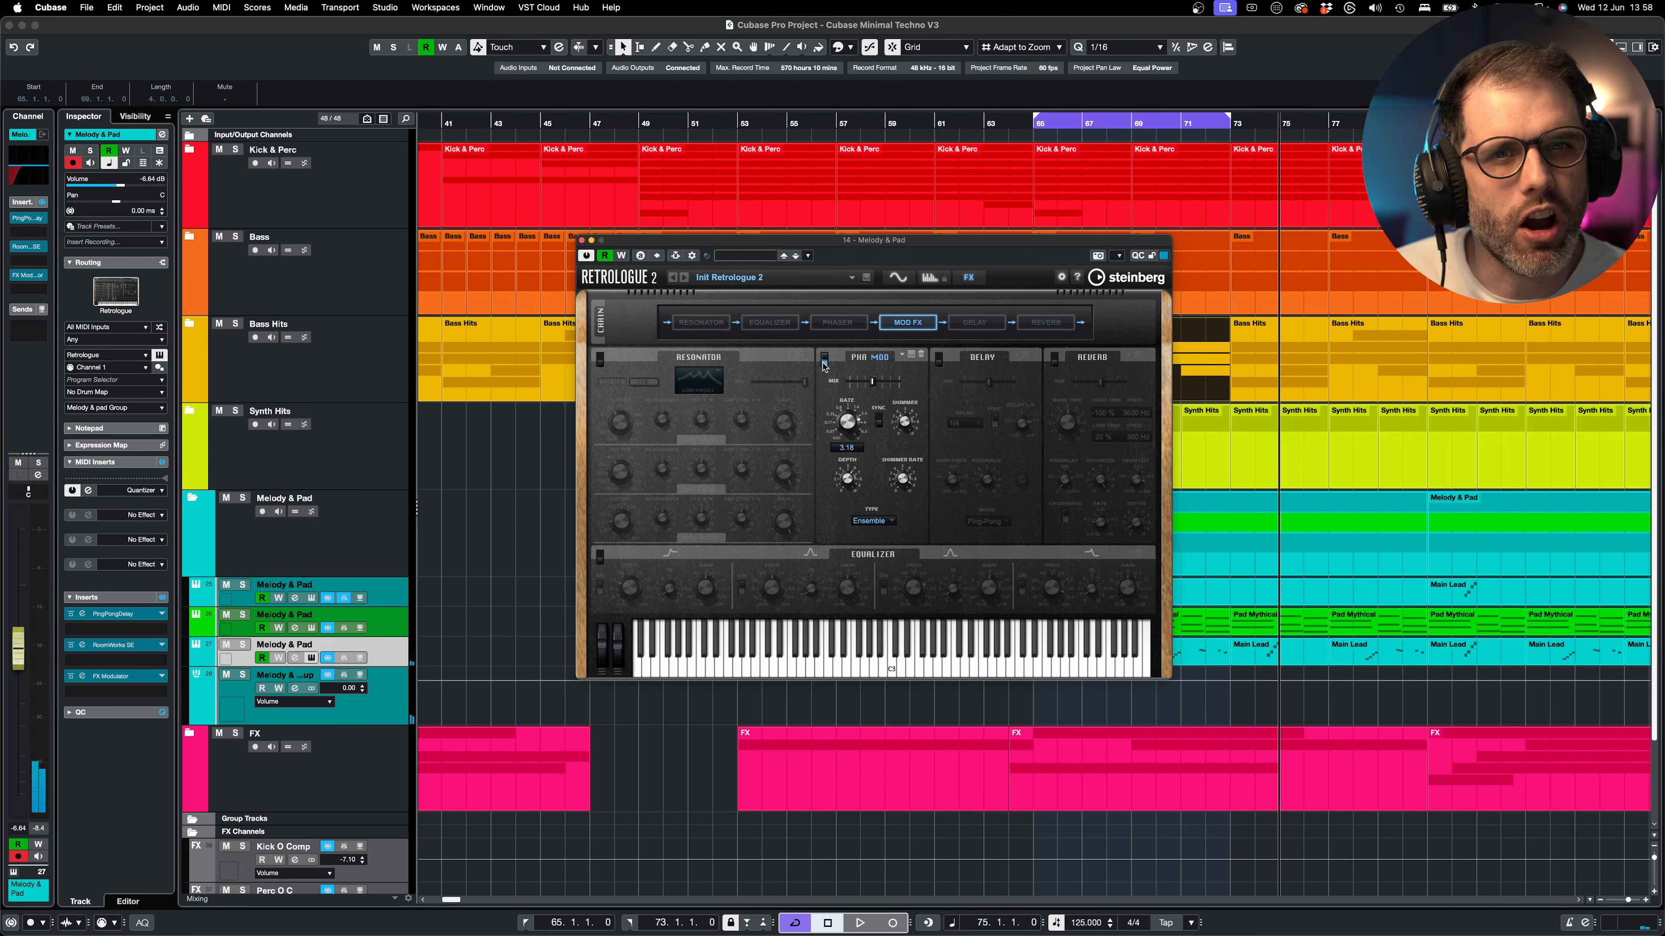
- Save the project and audition the full mix from the loop start with the Melody & Pad instrument and folder closed
{"action": "left_click", "coordinate": [581, 240]}
{"action": "key", "text": "super+s"}
{"action": "key", "text": "KP_1"}
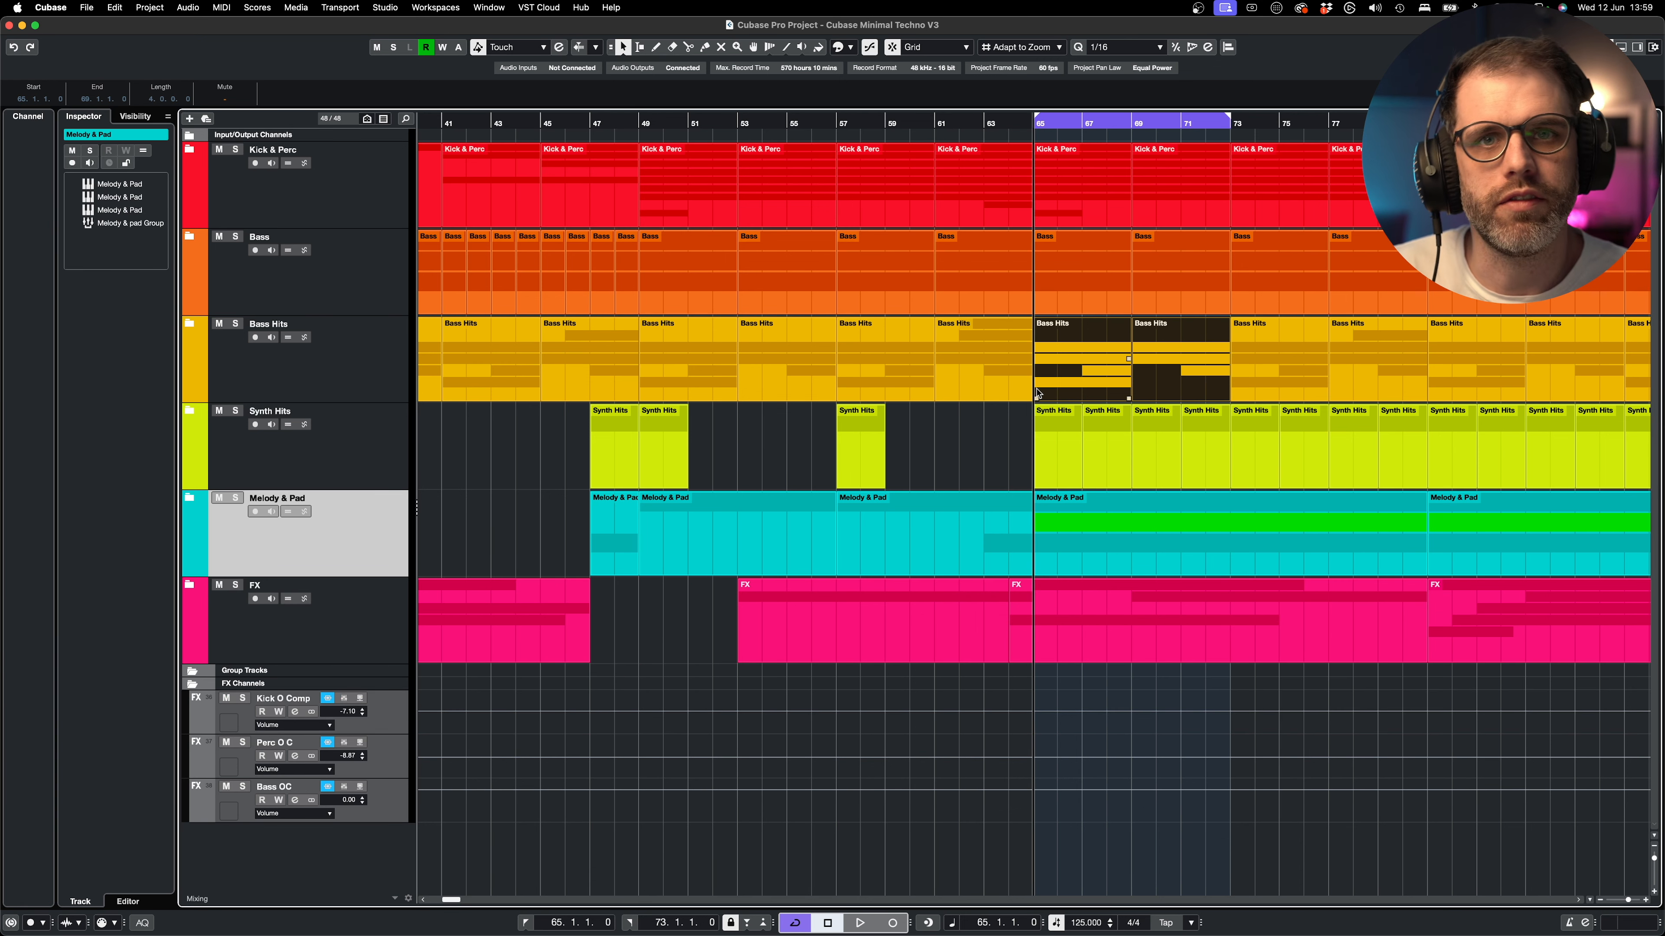
{"action": "key", "text": "space"}
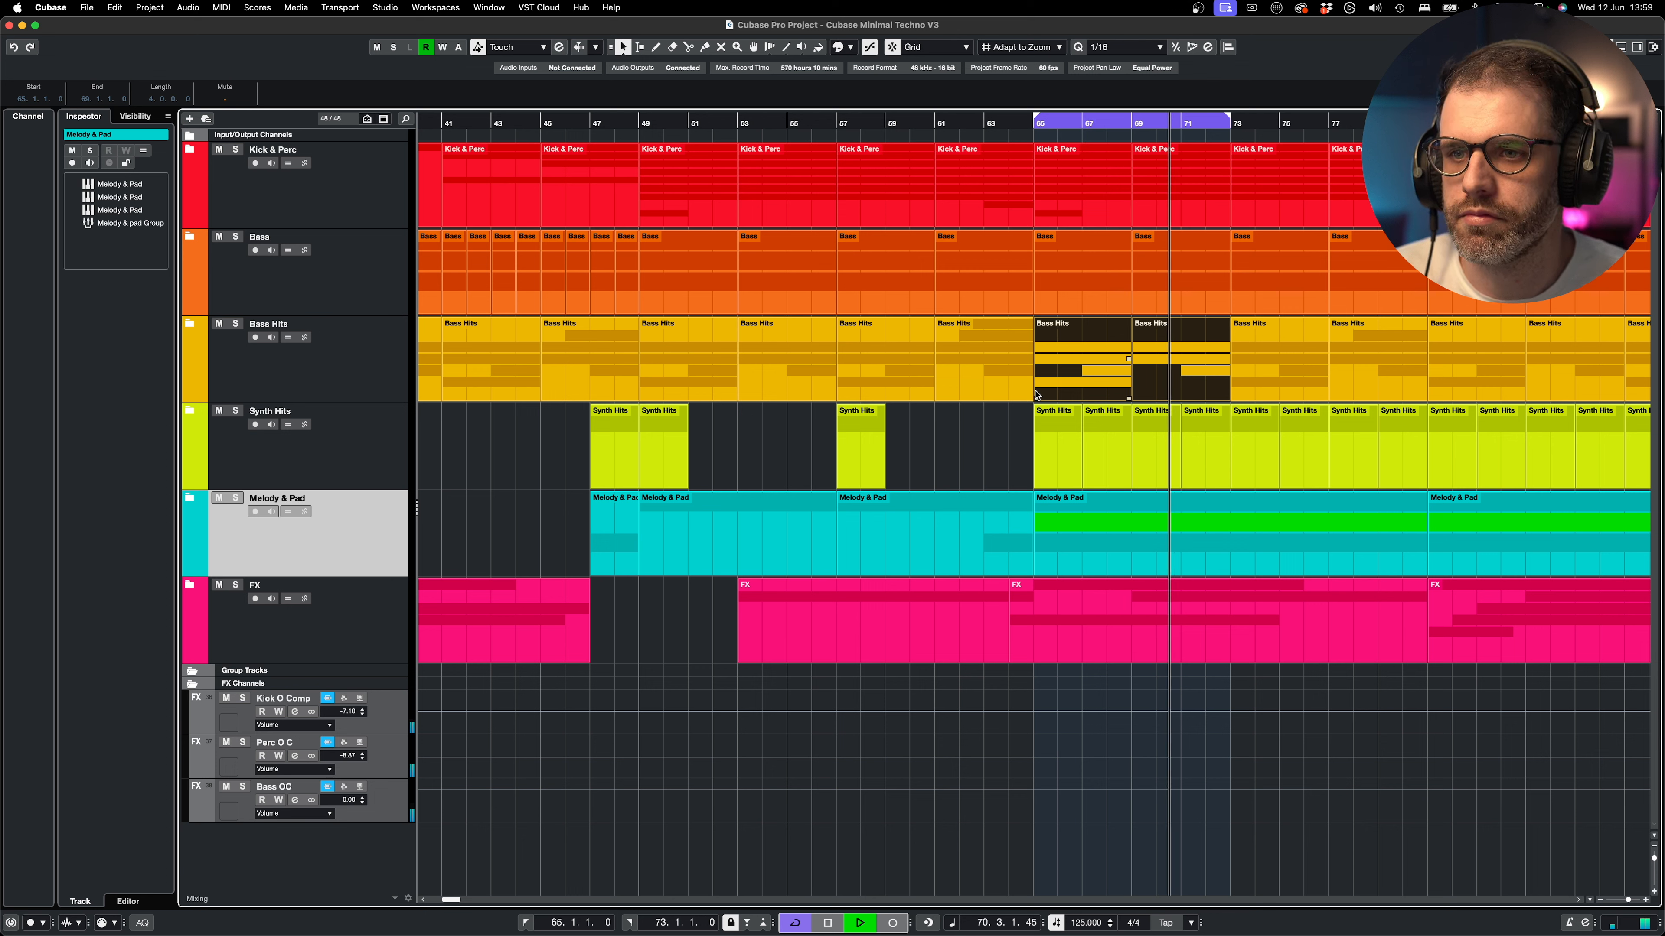
{"action": "key", "text": "space"}
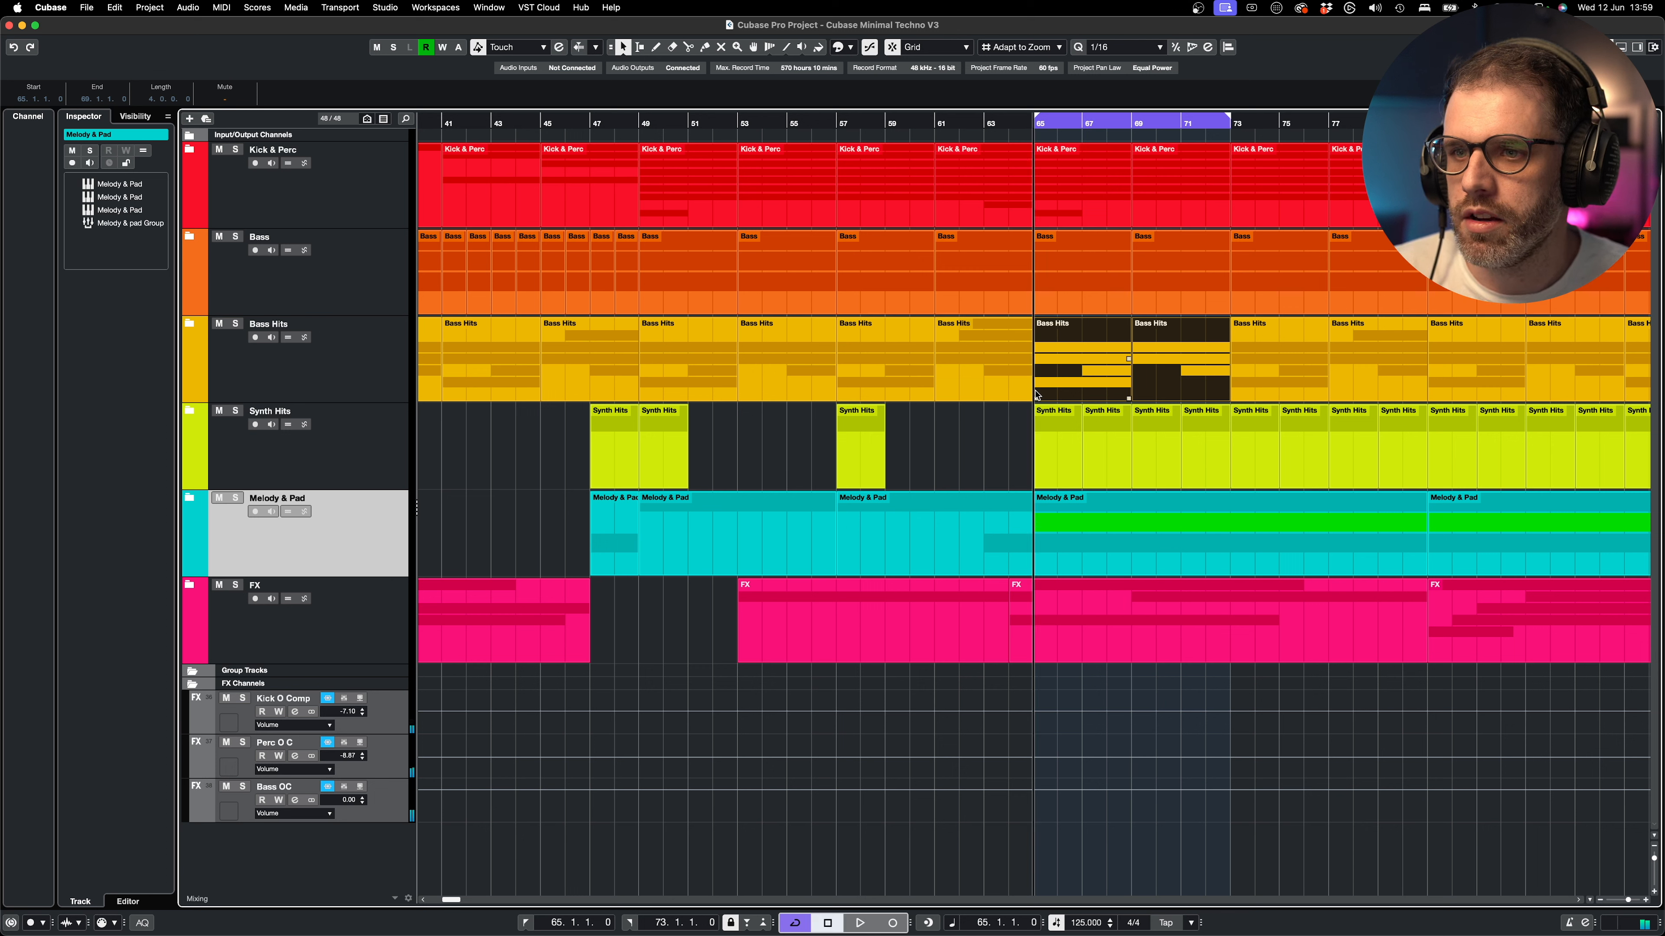